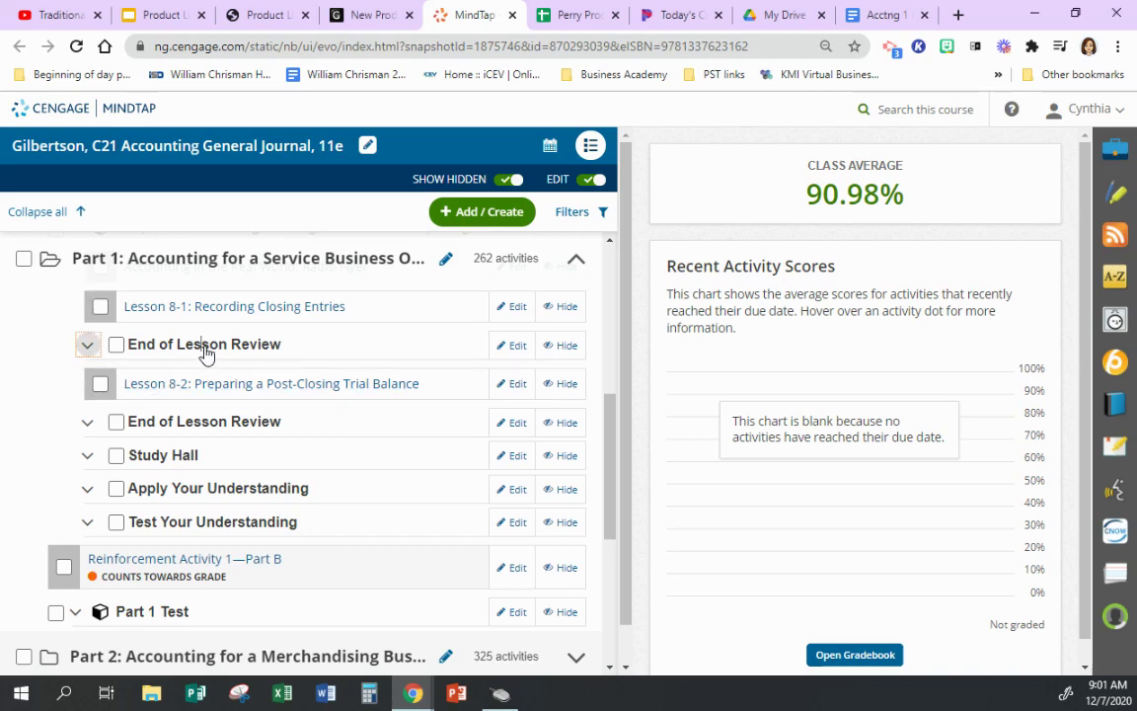
- Open problem '1: 8-1 WORK TOGETHER, p. 222' from the lesson review's Working Papers 8-1
{"action": "left_click", "coordinate": [204, 353]}
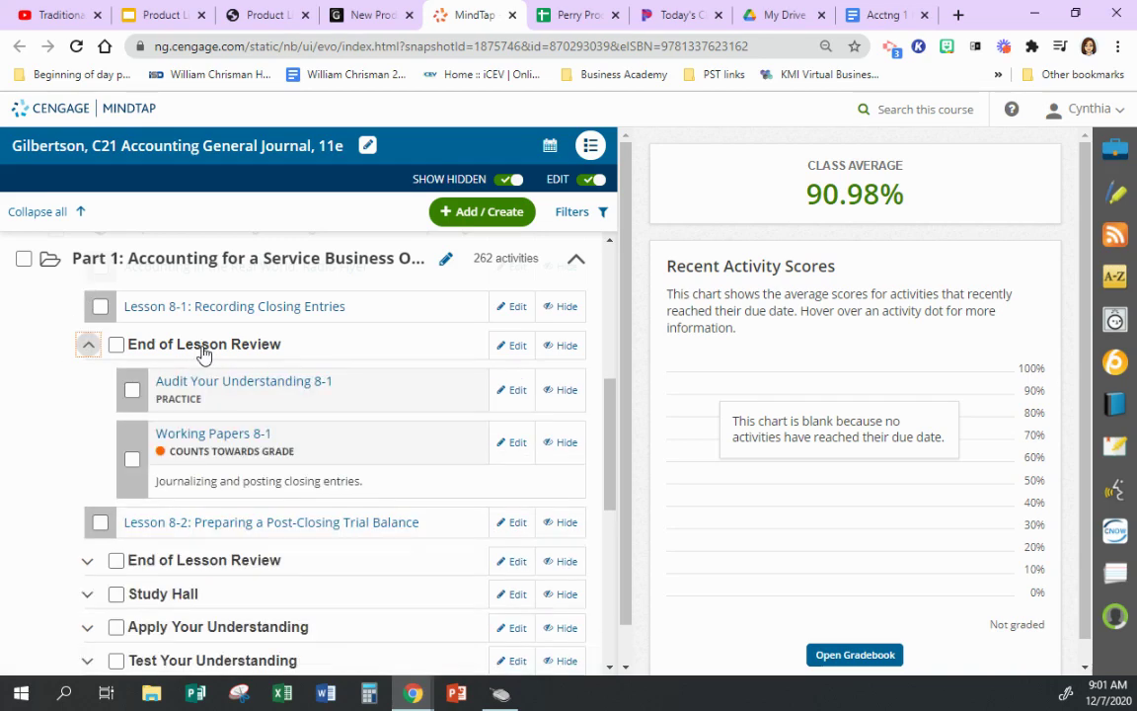
{"action": "left_click", "coordinate": [244, 435]}
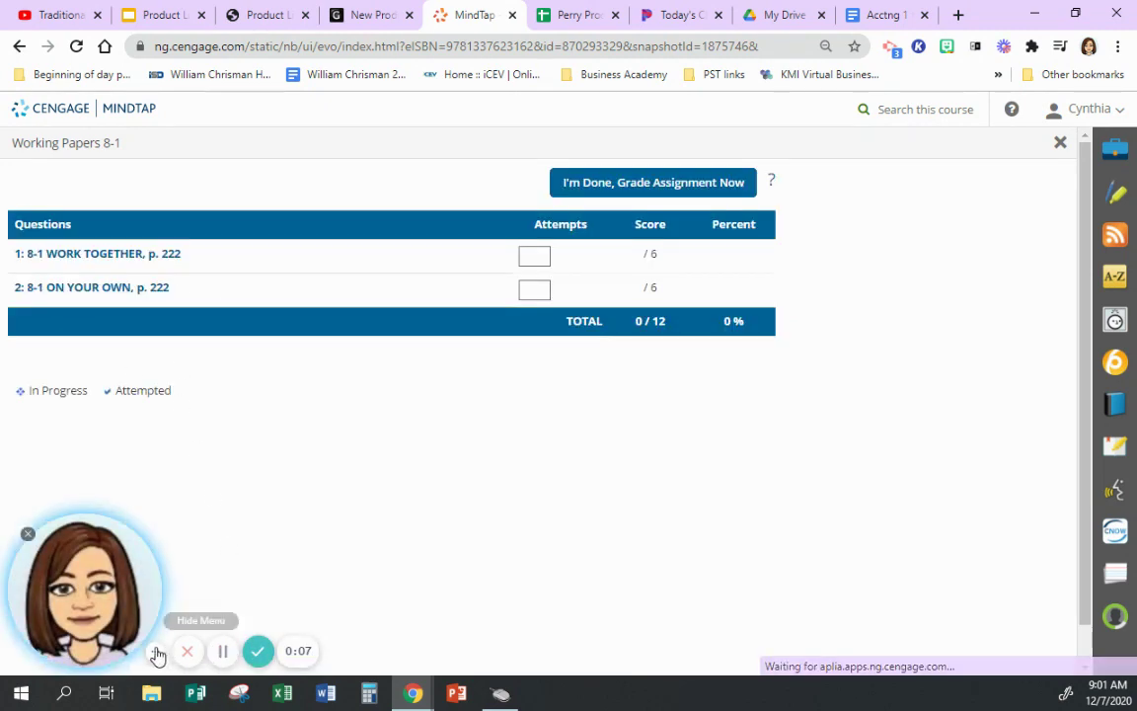
{"action": "left_click", "coordinate": [157, 655]}
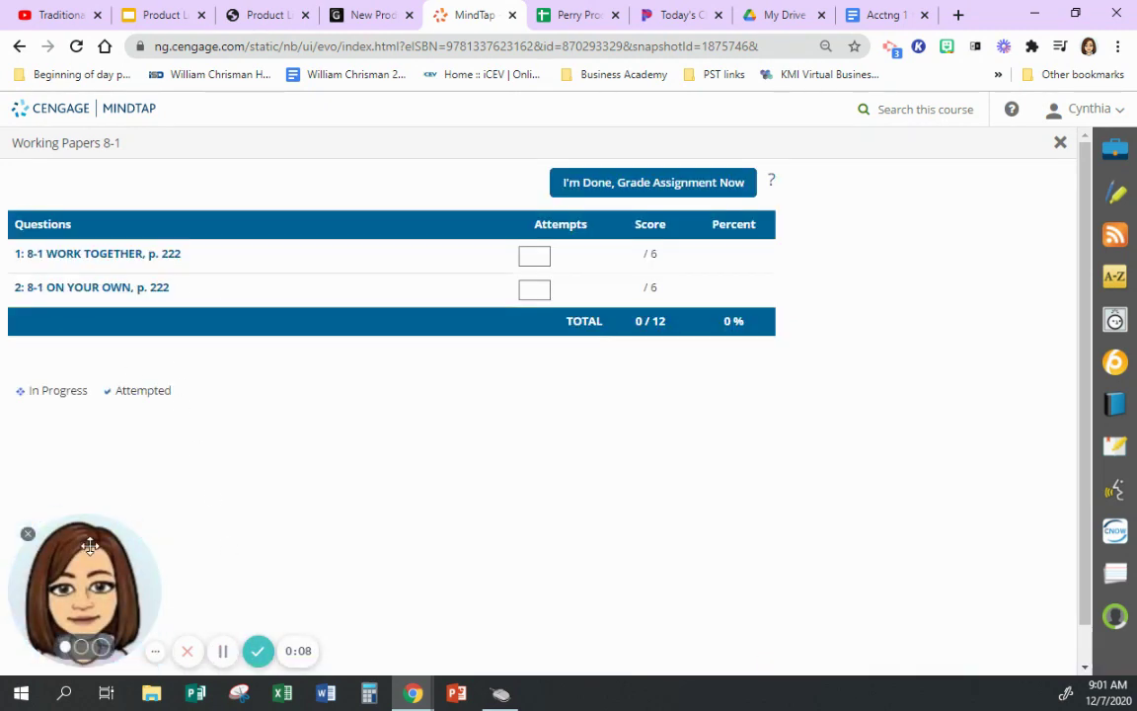
{"action": "left_click", "coordinate": [99, 255]}
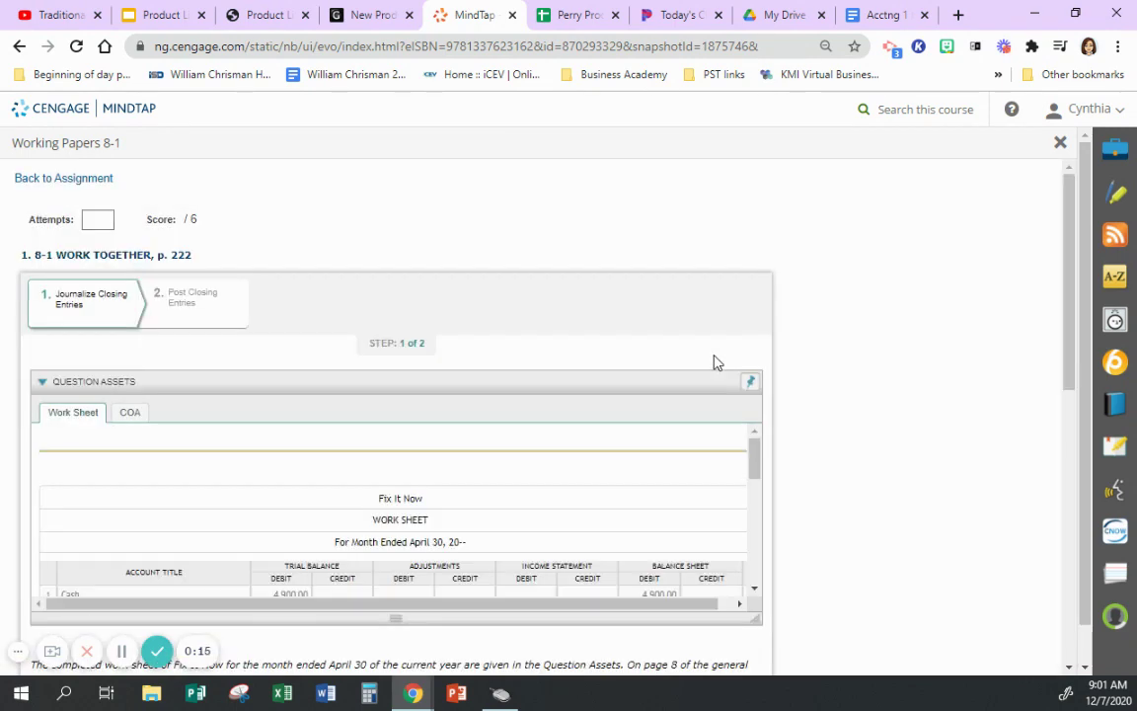
{"action": "scroll", "coordinate": [893, 253], "scroll_direction": "down", "scroll_amount": 1}
{"action": "scroll", "coordinate": [894, 252], "scroll_direction": "down", "scroll_amount": 1}
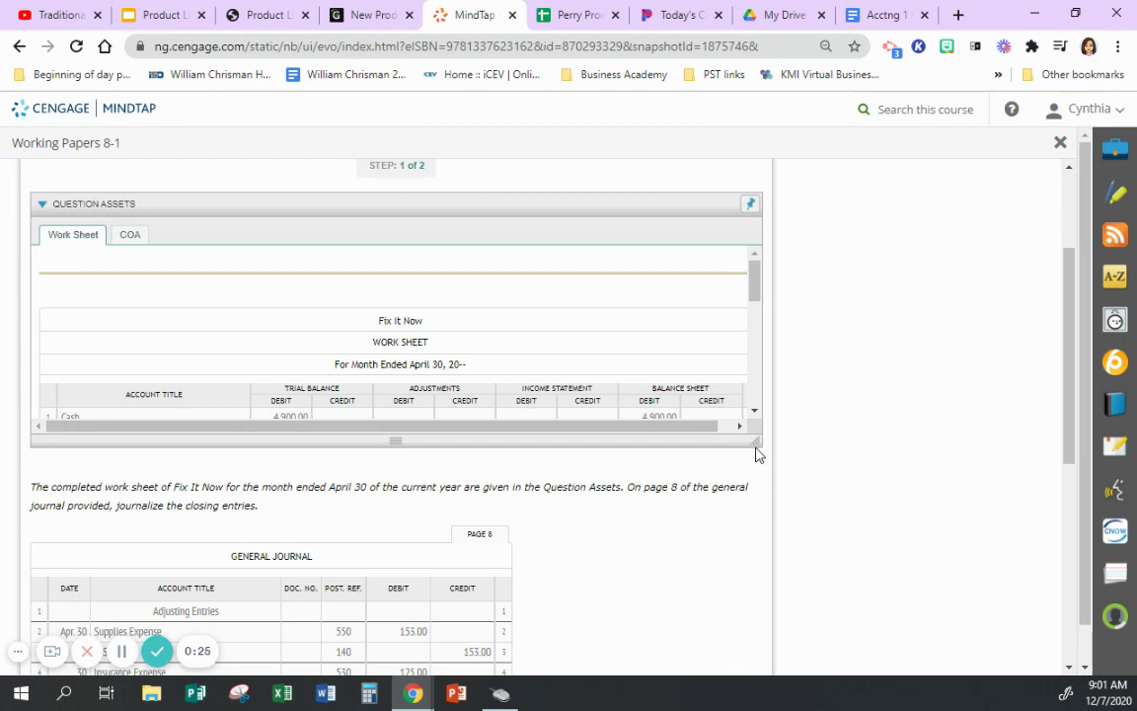
{"action": "scroll", "coordinate": [649, 427], "scroll_direction": "down", "scroll_amount": 1}
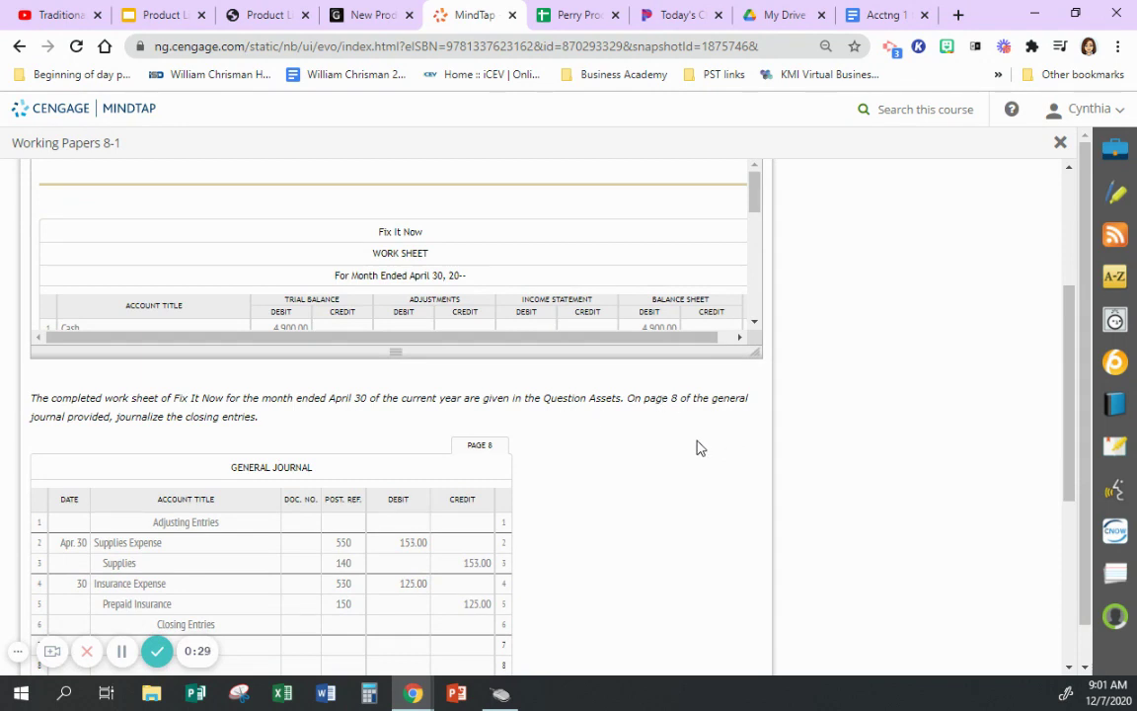
{"action": "scroll", "coordinate": [698, 446], "scroll_direction": "down", "scroll_amount": 3}
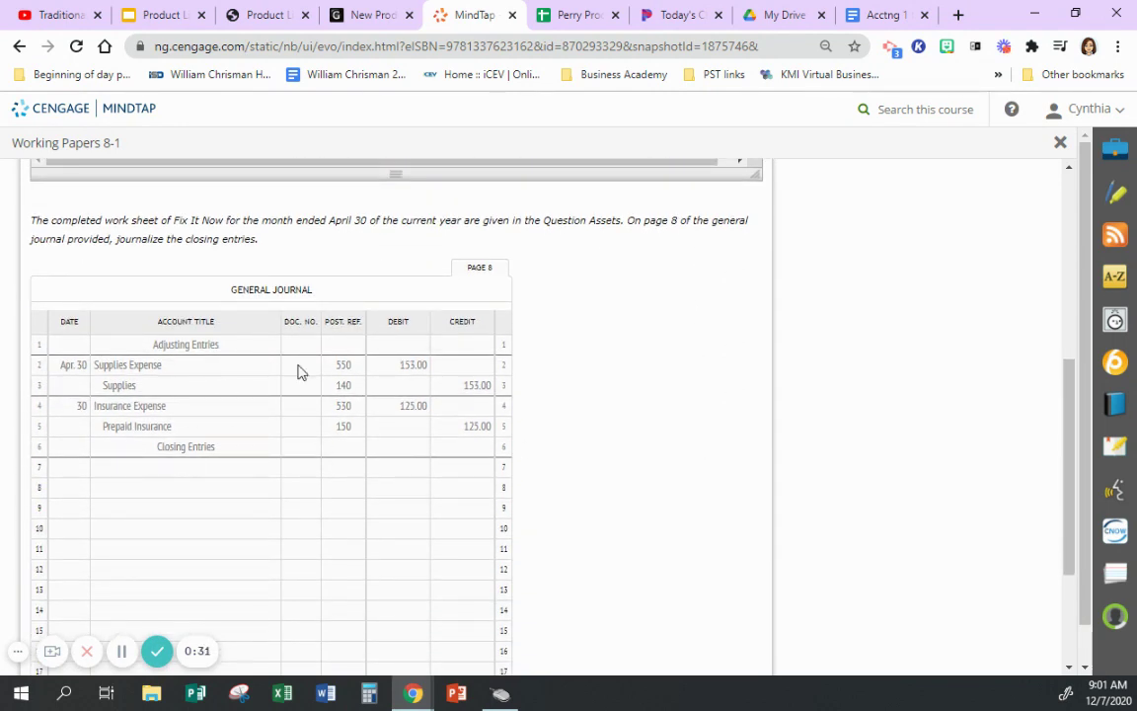
{"action": "scroll", "coordinate": [604, 430], "scroll_direction": "up", "scroll_amount": 3}
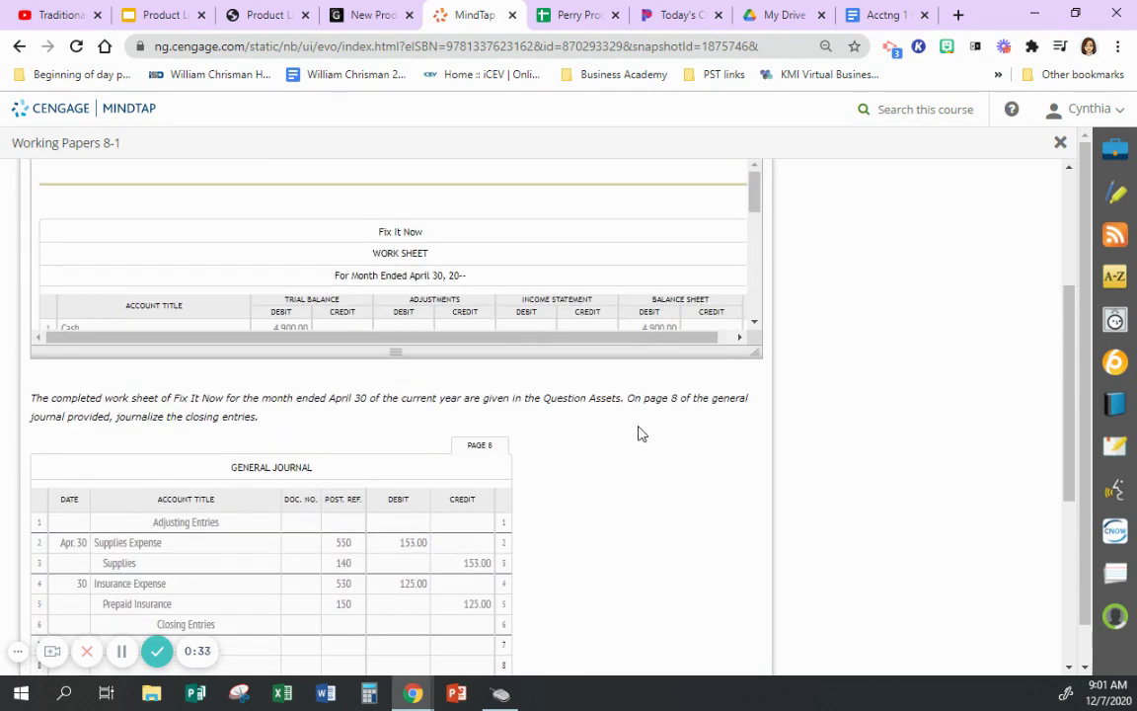
{"action": "left_click_drag", "start_coordinate": [756, 198], "coordinate": [758, 232]}
{"action": "scroll", "coordinate": [701, 478], "scroll_direction": "down", "scroll_amount": 2}
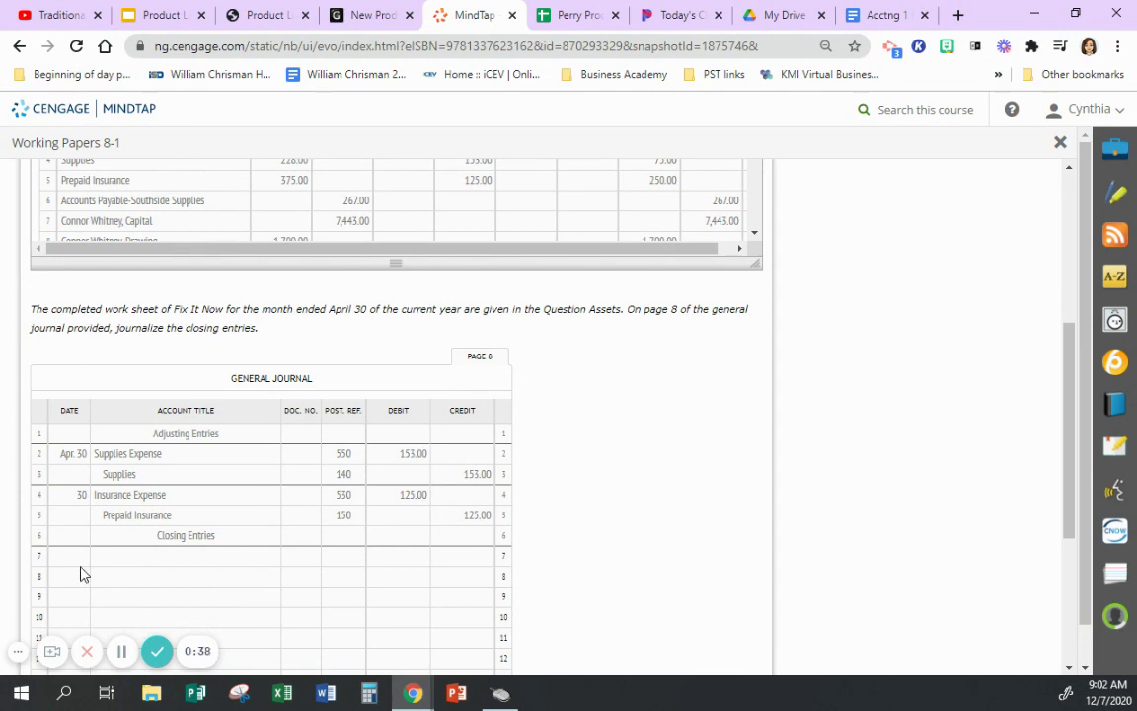
{"action": "scroll", "coordinate": [668, 533], "scroll_direction": "down", "scroll_amount": 3}
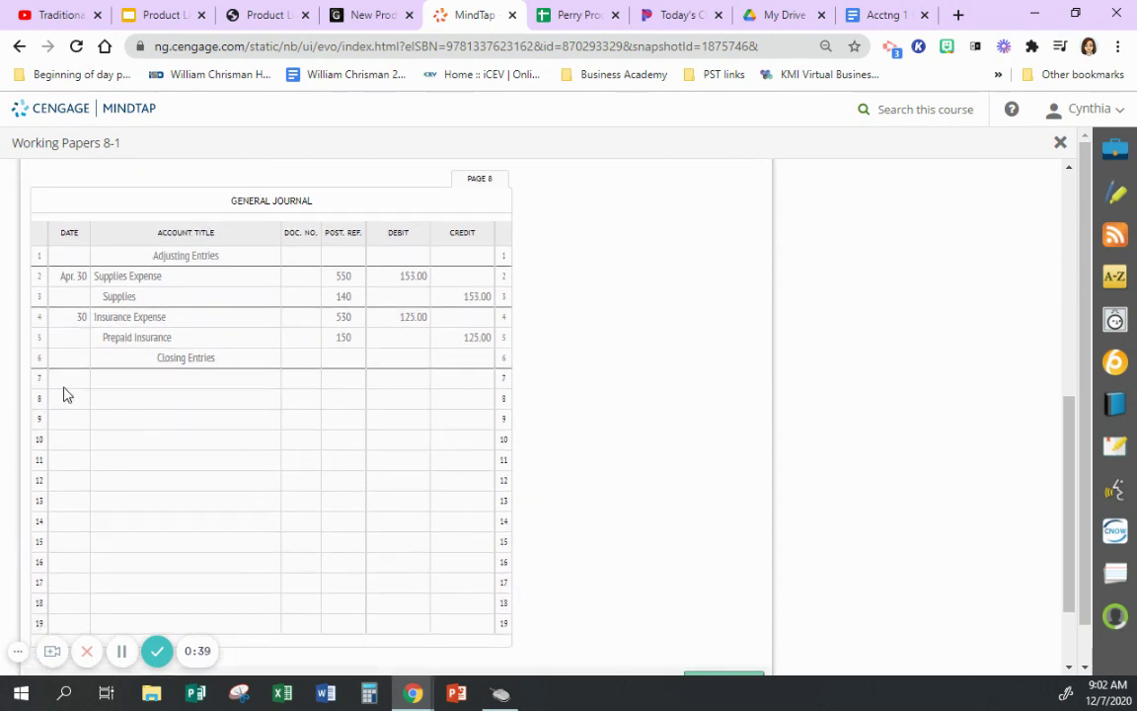
- Start the first closing entry dated 30 with Sales and Income Summary as account titles
{"action": "left_click", "coordinate": [67, 382]}
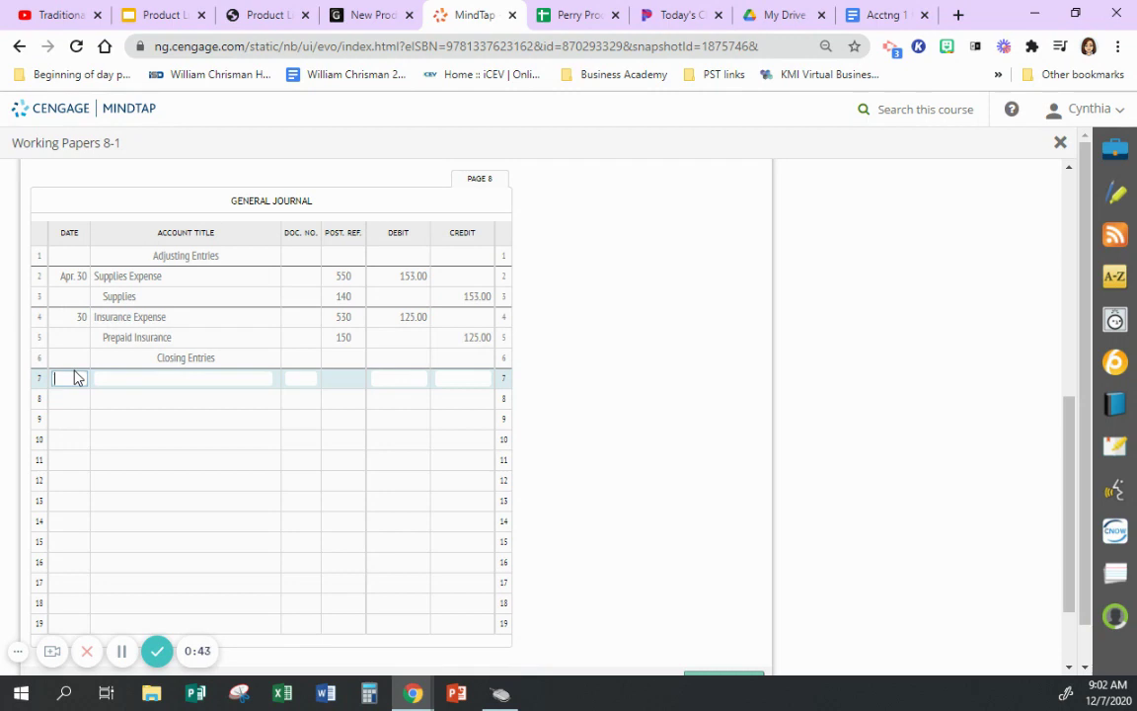
{"action": "type", "text": "30"}
{"action": "scroll", "coordinate": [622, 410], "scroll_direction": "up", "scroll_amount": 2}
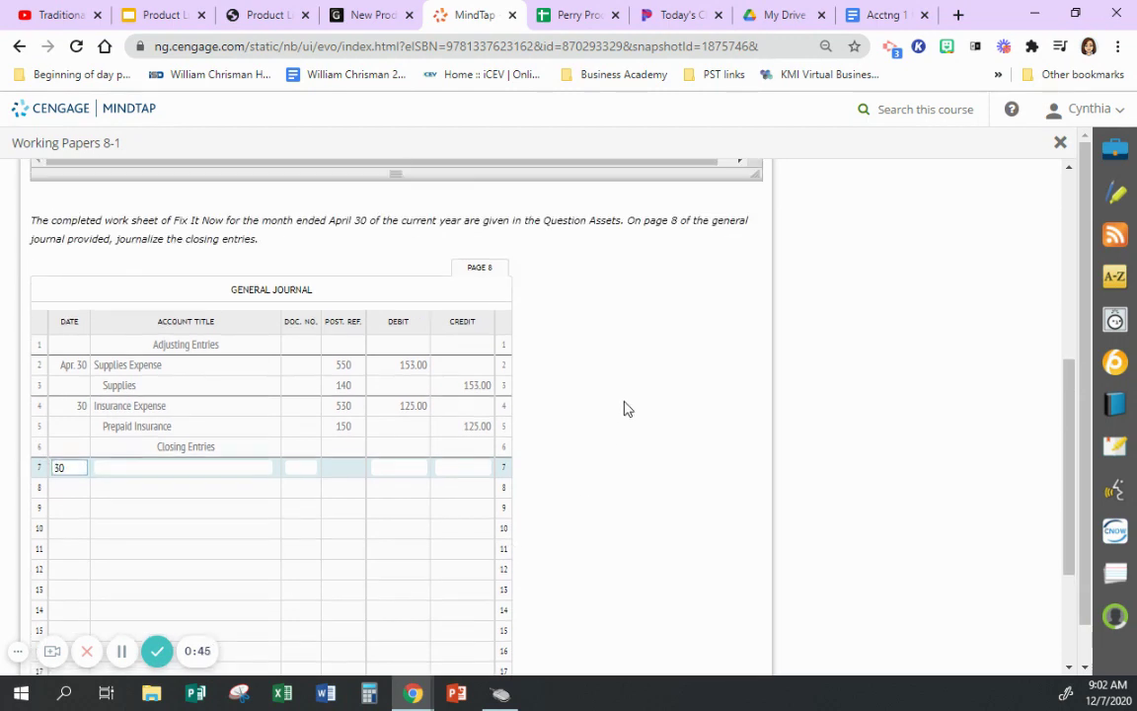
{"action": "left_click", "coordinate": [205, 467]}
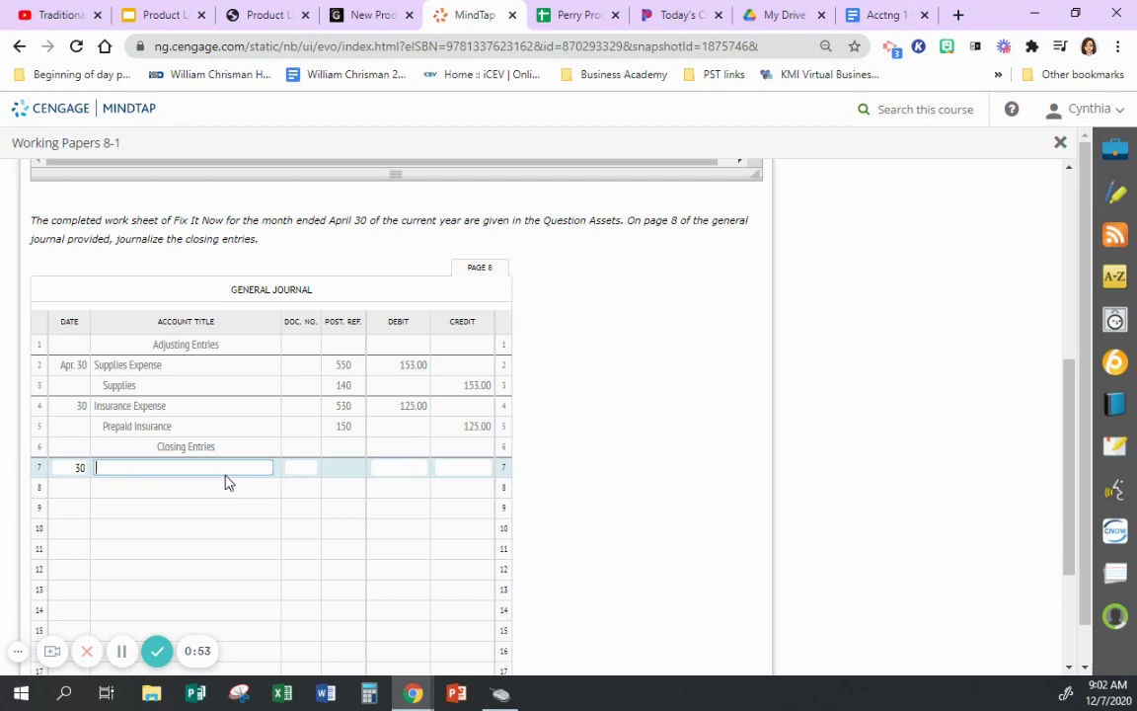
{"action": "type", "text": "Sales"}
{"action": "left_click", "coordinate": [167, 488]}
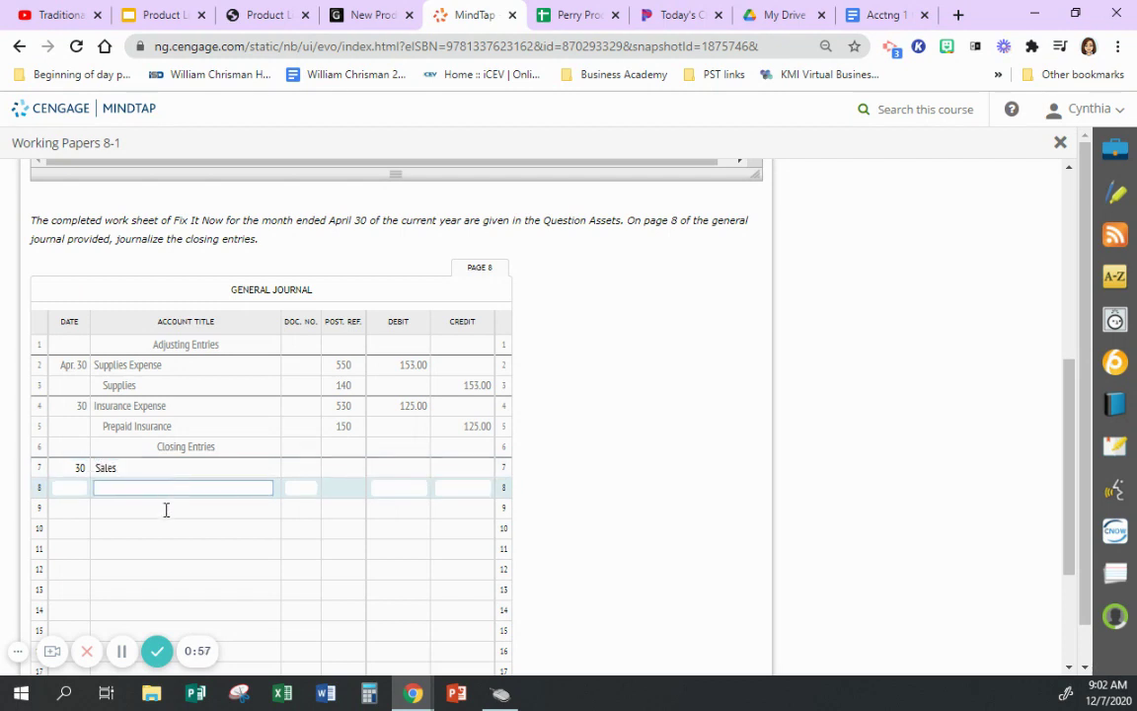
{"action": "type", "text": "Income Summary"}
- Record 2,160.00 as the Sales debit and the Income Summary credit
{"action": "scroll", "coordinate": [744, 445], "scroll_direction": "up", "scroll_amount": 3}
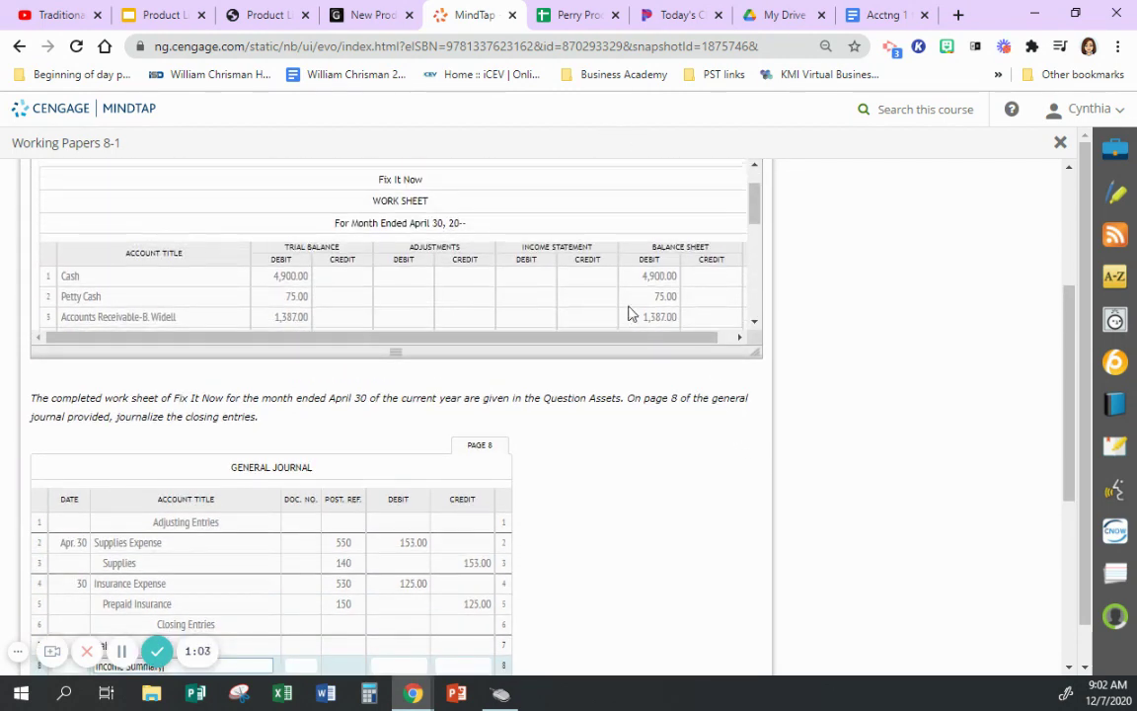
{"action": "scroll", "coordinate": [680, 184], "scroll_direction": "down", "scroll_amount": 3}
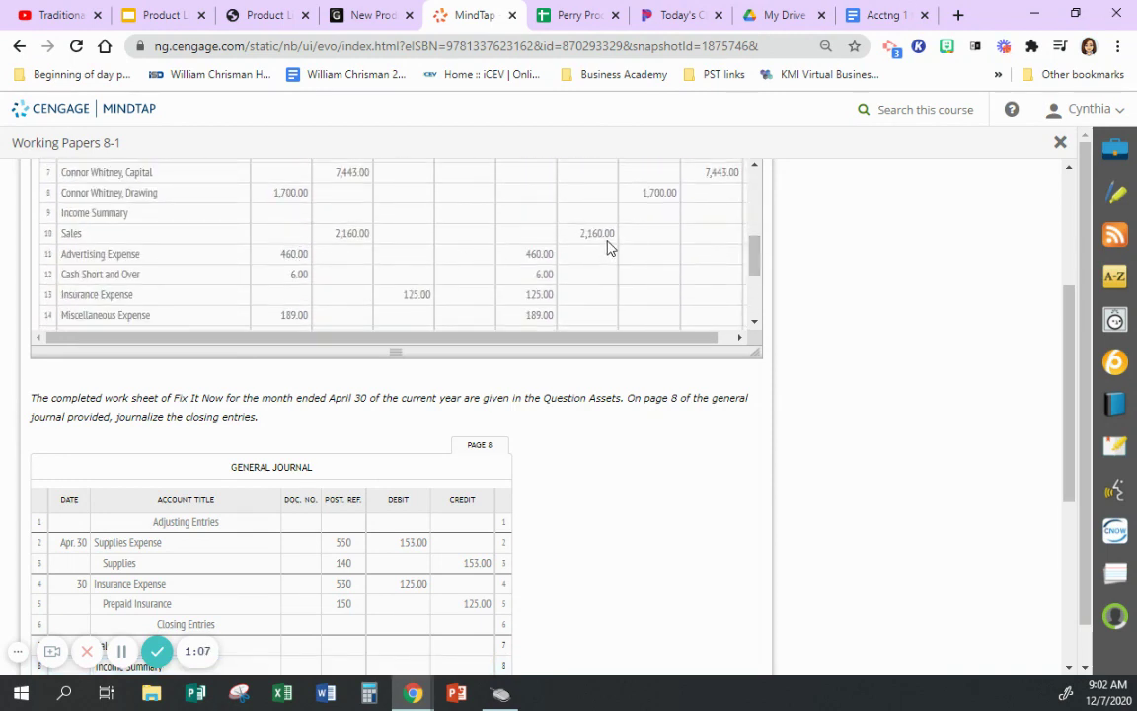
{"action": "scroll", "coordinate": [612, 277], "scroll_direction": "down", "scroll_amount": 5}
{"action": "scroll", "coordinate": [494, 503], "scroll_direction": "down", "scroll_amount": 3}
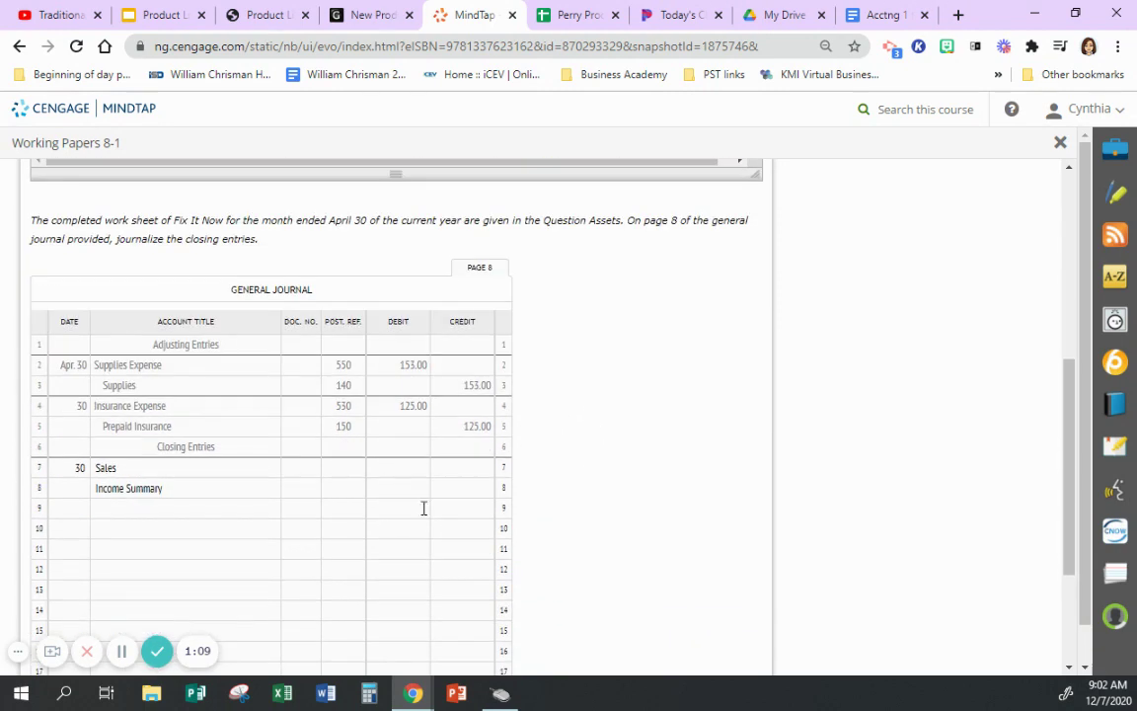
{"action": "left_click", "coordinate": [384, 468]}
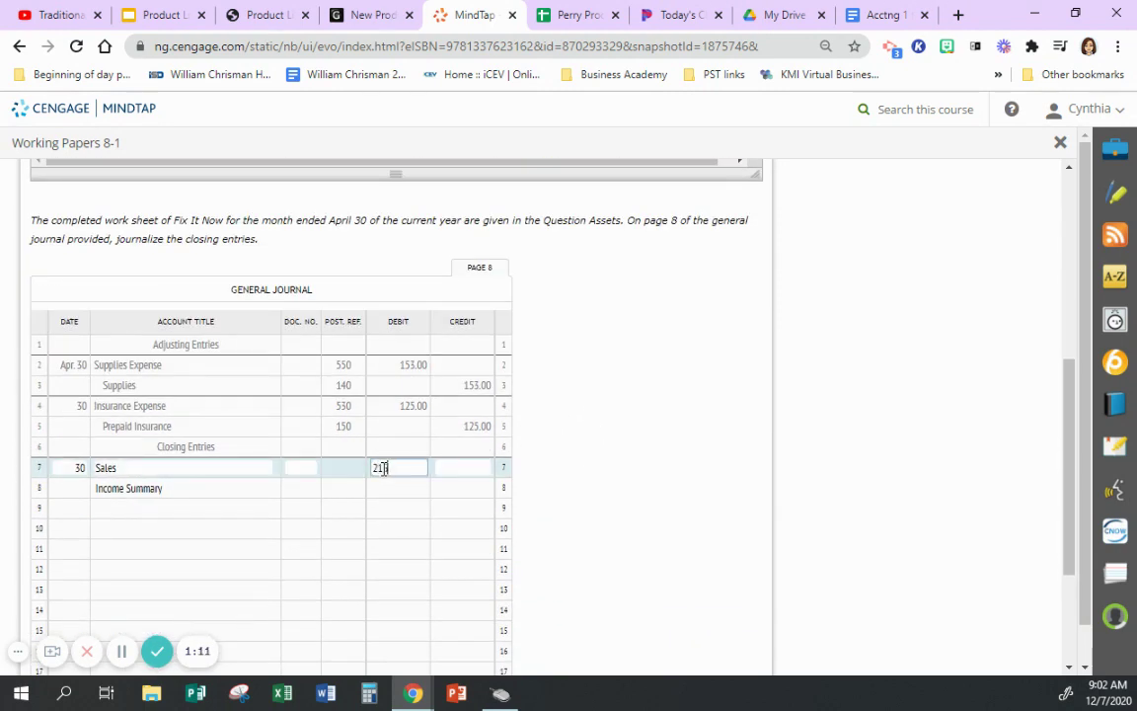
{"action": "left_click", "coordinate": [485, 486]}
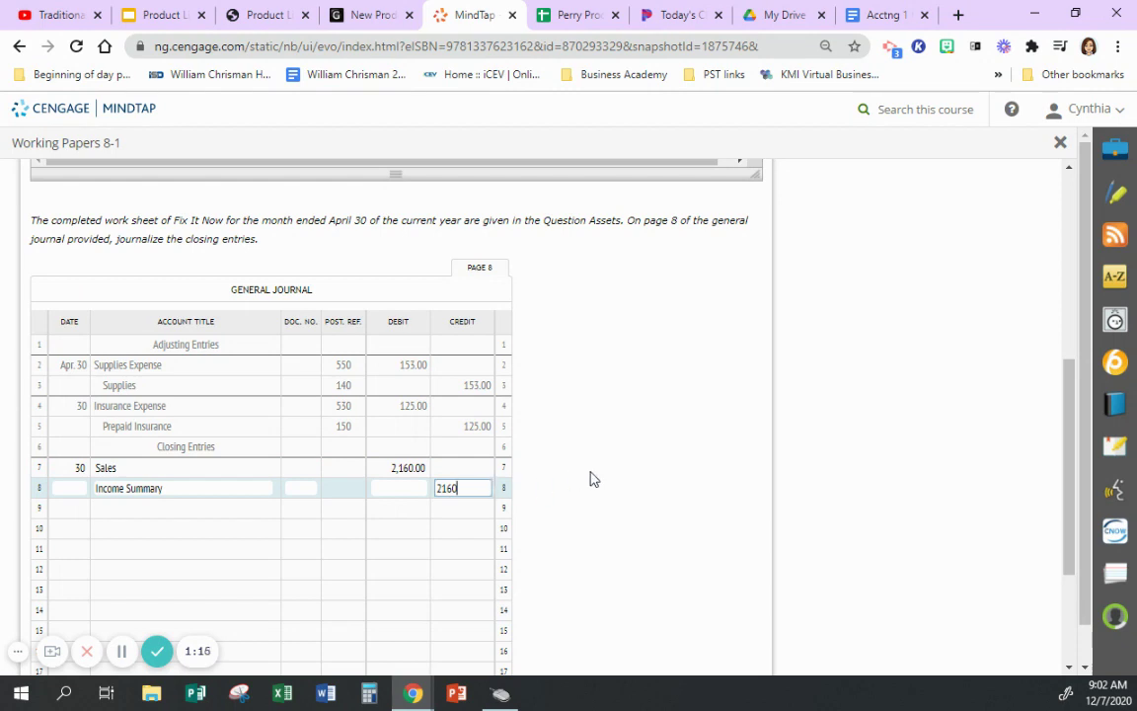
{"action": "key", "text": "Return"}
{"action": "left_click", "coordinate": [77, 507]}
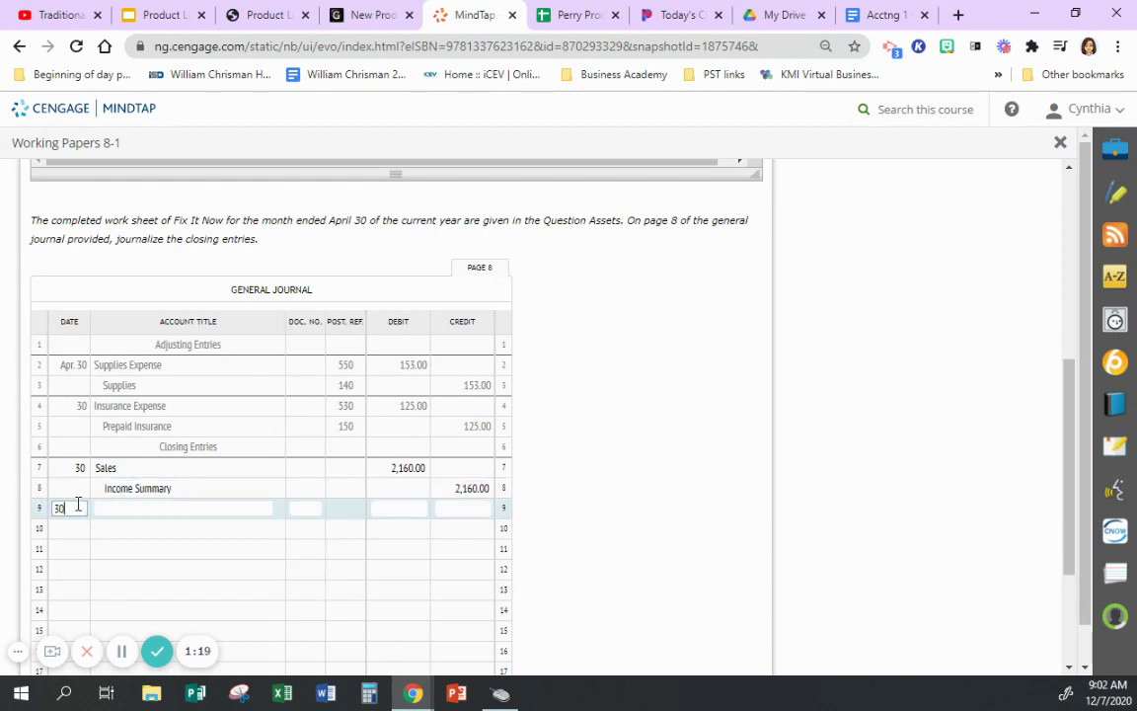
- Finish the date 30 for the next entry and enlarge the work sheet to show all rows
{"action": "left_click", "coordinate": [678, 444]}
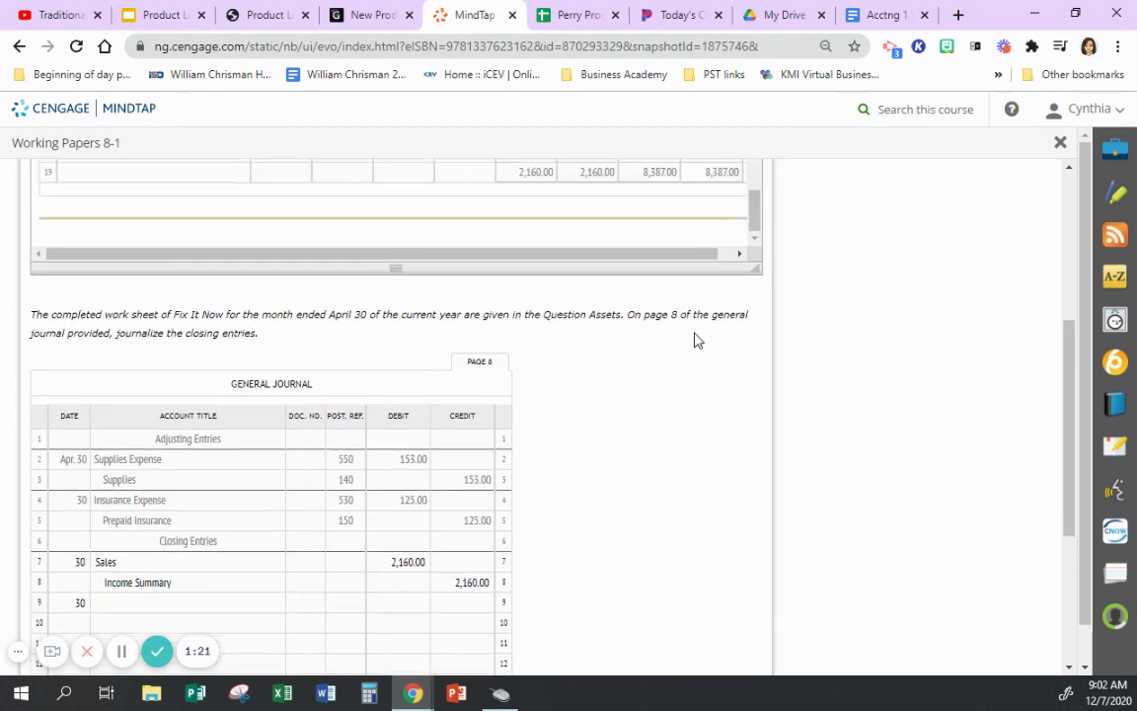
{"action": "scroll", "coordinate": [695, 339], "scroll_direction": "up", "scroll_amount": 2}
{"action": "scroll", "coordinate": [631, 294], "scroll_direction": "up", "scroll_amount": 3}
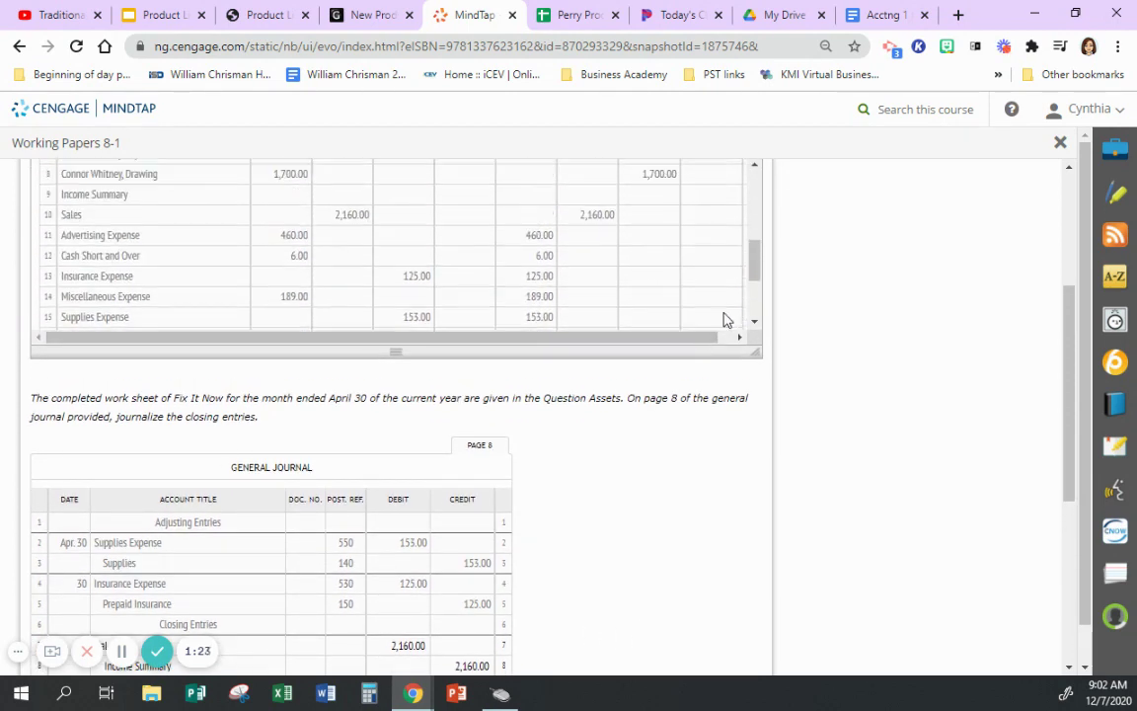
{"action": "scroll", "coordinate": [835, 262], "scroll_direction": "down", "scroll_amount": 1}
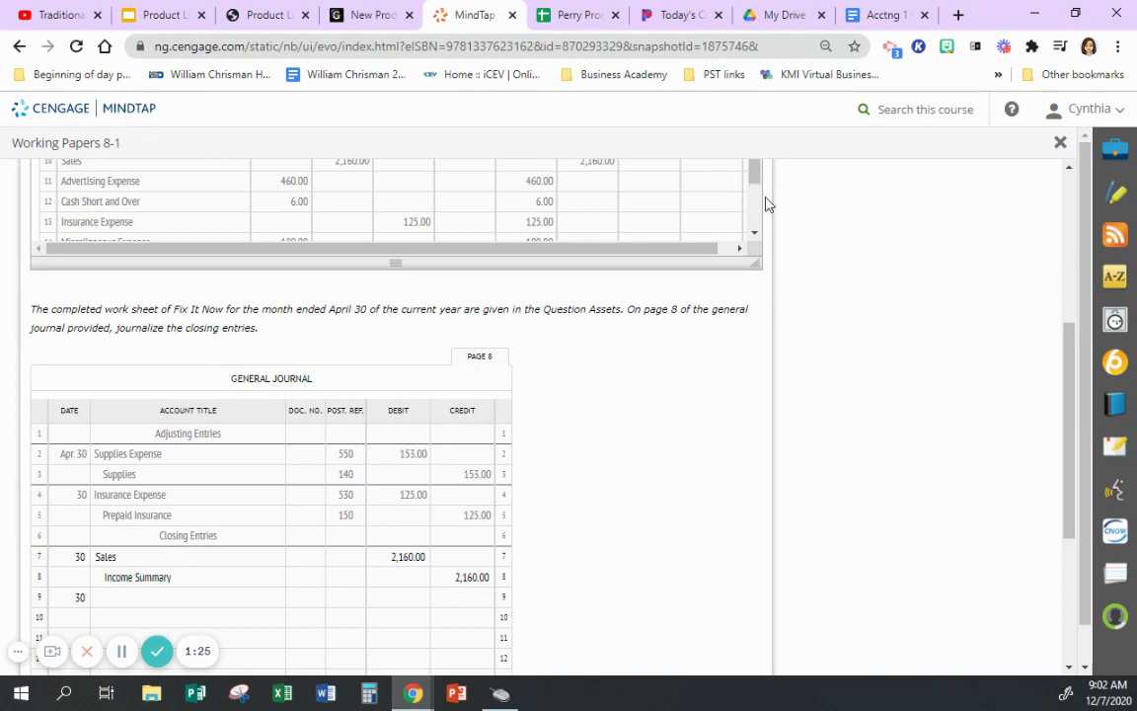
{"action": "left_click_drag", "start_coordinate": [1079, 368], "coordinate": [991, 300]}
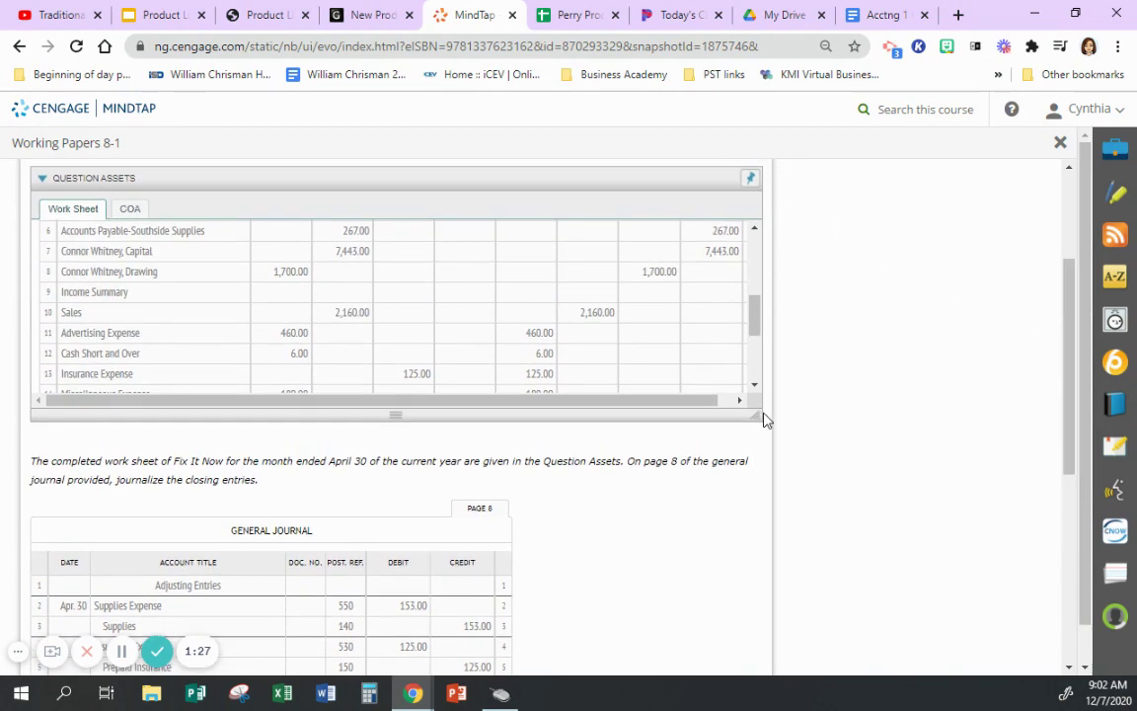
{"action": "left_click_drag", "start_coordinate": [762, 422], "coordinate": [800, 546]}
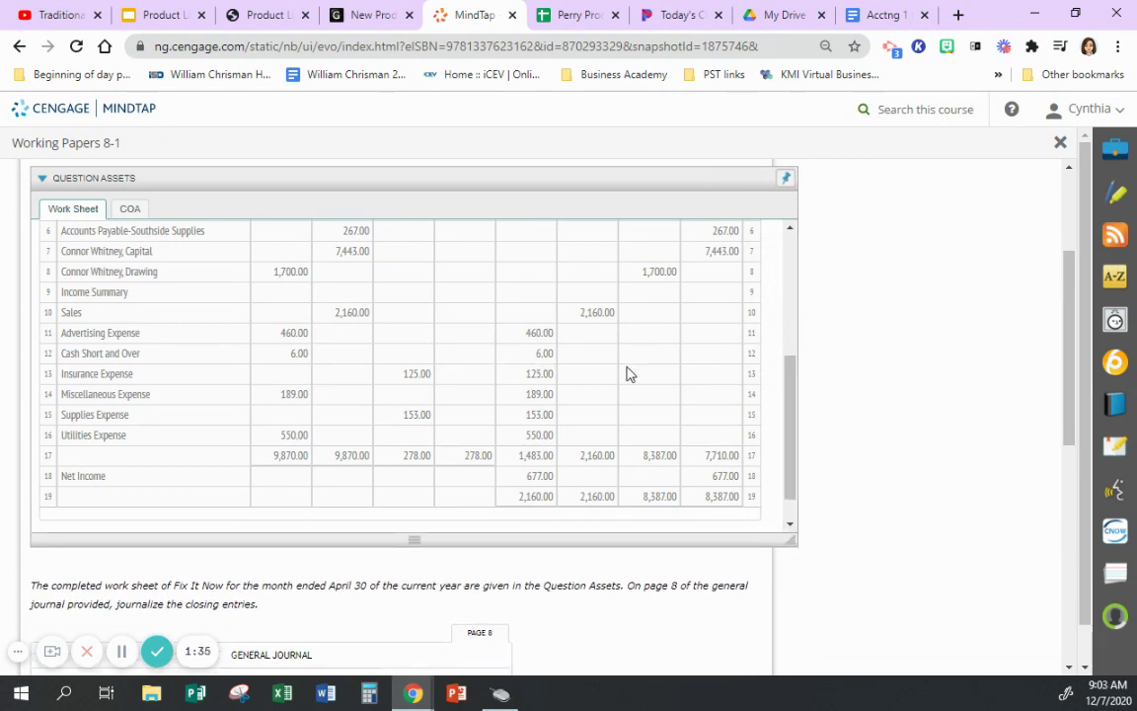
{"action": "scroll", "coordinate": [915, 390], "scroll_direction": "down", "scroll_amount": 1}
{"action": "scroll", "coordinate": [915, 392], "scroll_direction": "down", "scroll_amount": 3}
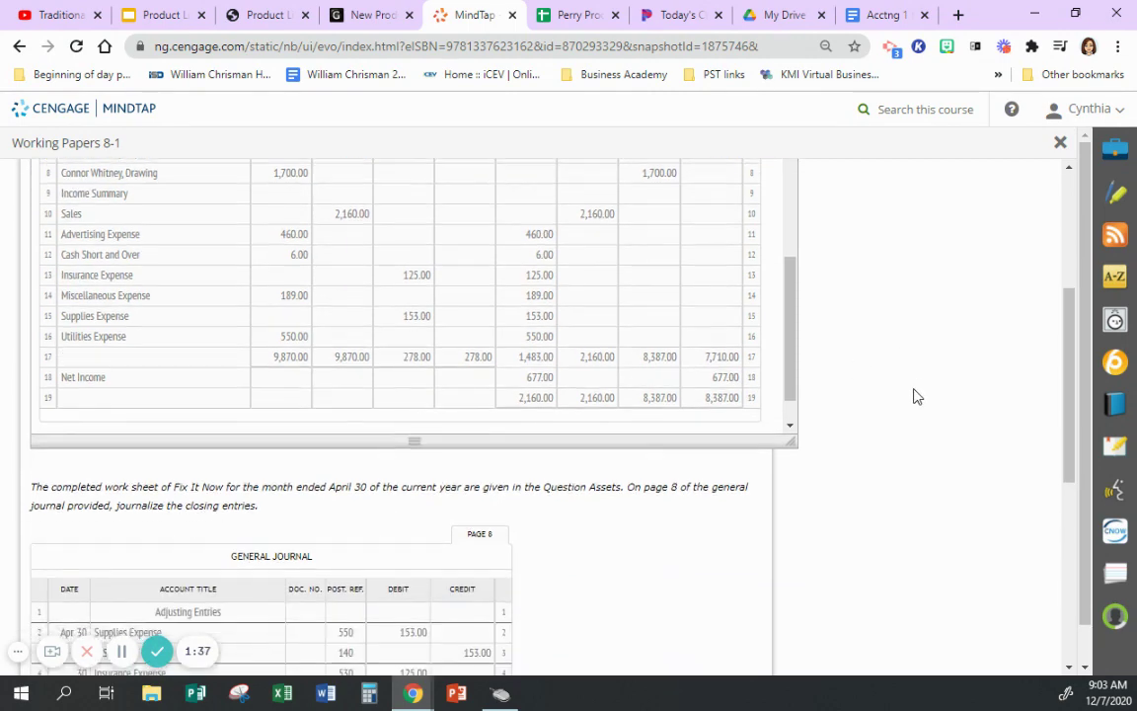
- Enter Income Summary as the account title on journal line 9
{"action": "left_click", "coordinate": [219, 607]}
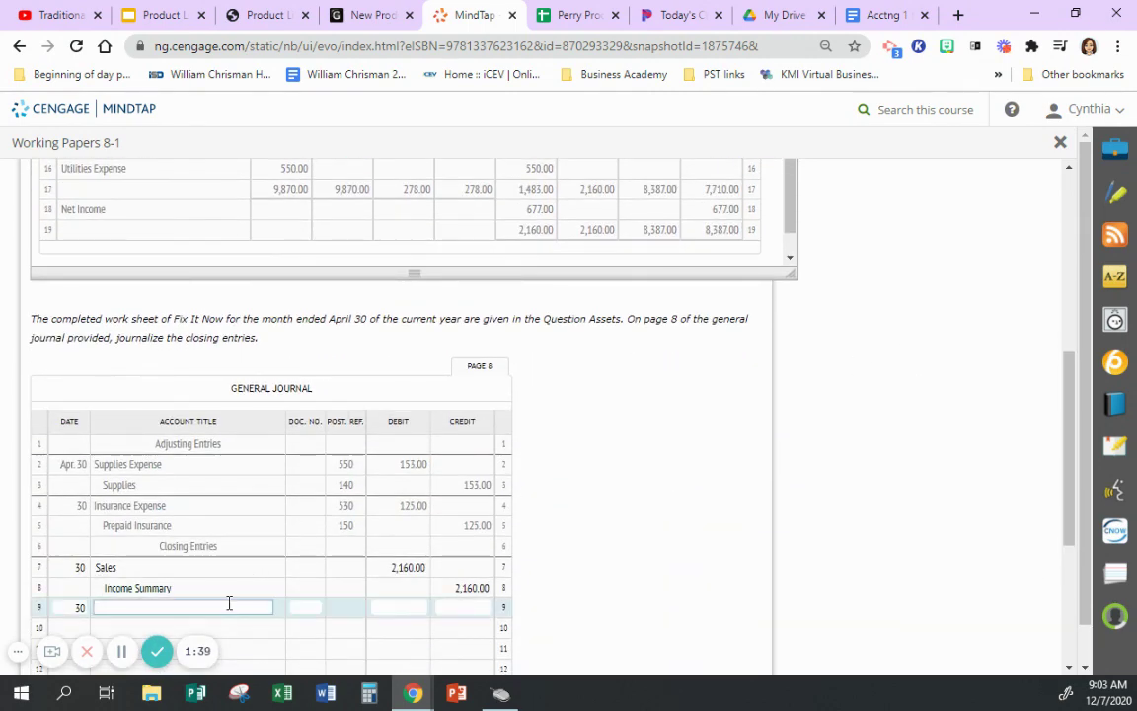
{"action": "type", "text": "Income Summary"}
{"action": "key", "text": "Tab"}
{"action": "left_click", "coordinate": [241, 629]}
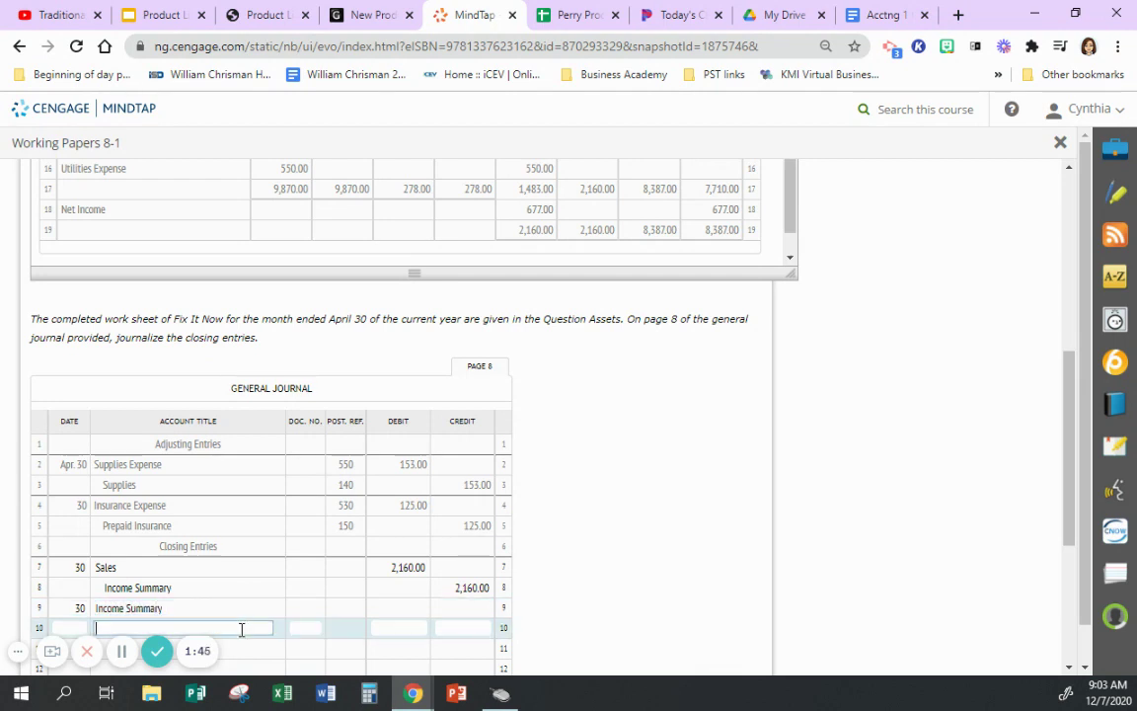
- Copy Advertising Expense, Cash Short and Over, and Insurance Expense from the work sheet into rows 10–12
{"action": "scroll", "coordinate": [767, 483], "scroll_direction": "up", "scroll_amount": 3}
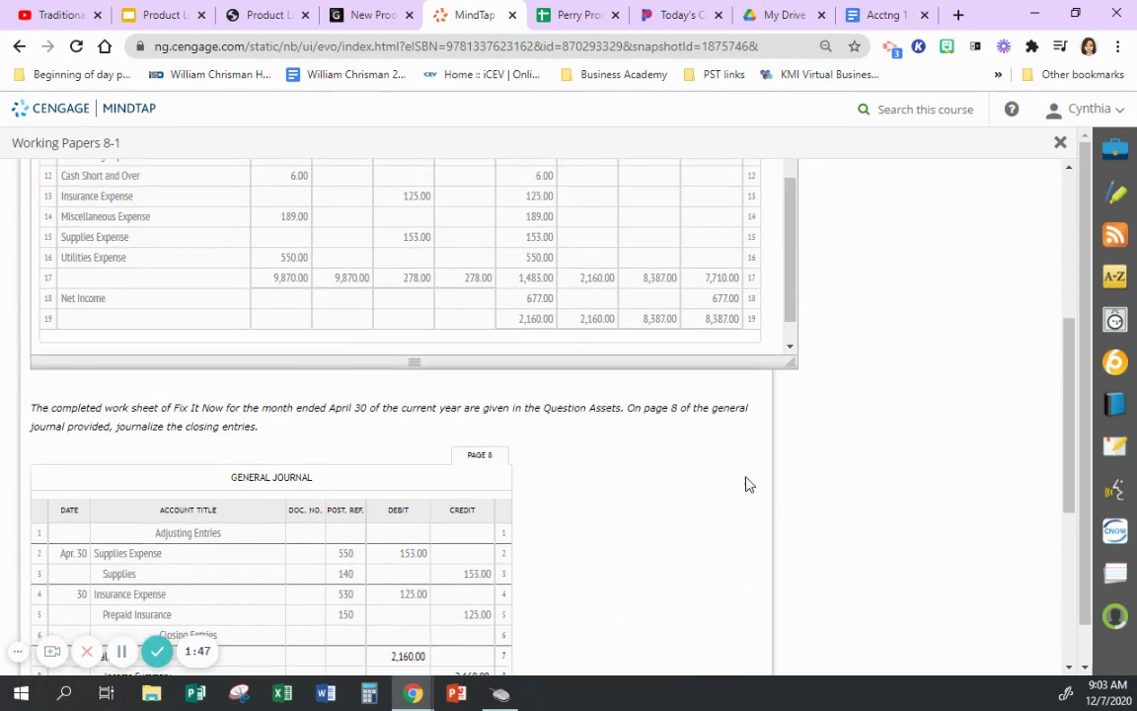
{"action": "triple_click", "coordinate": [96, 244]}
{"action": "key", "text": "ctrl+c"}
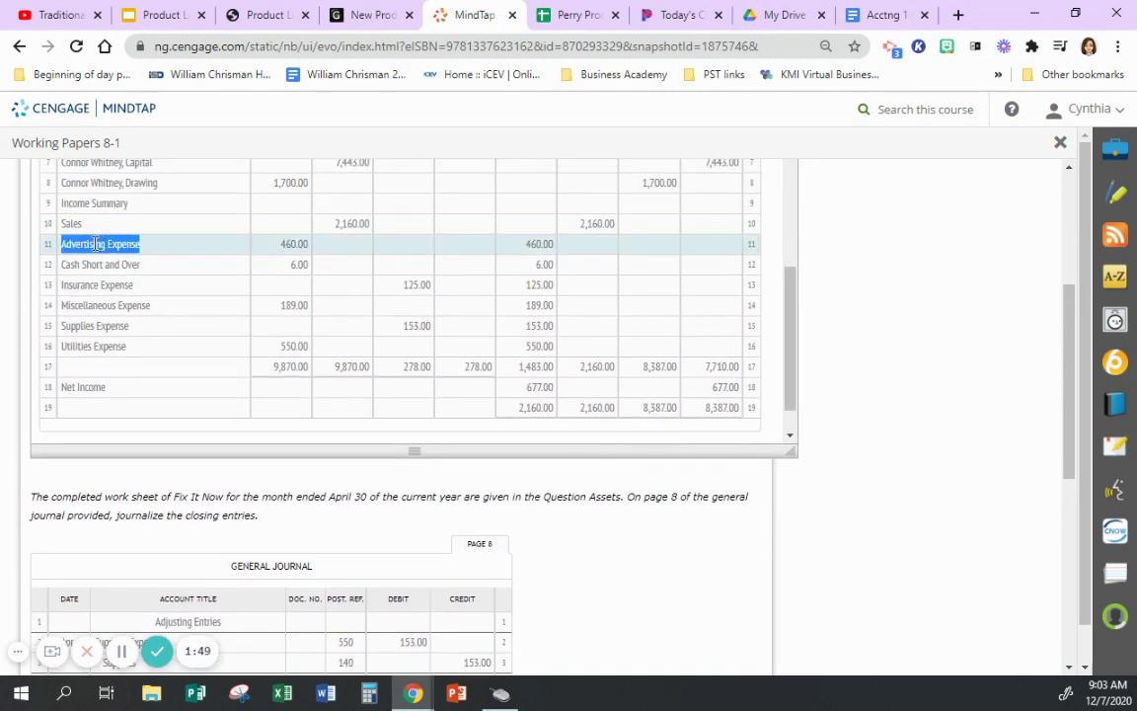
{"action": "scroll", "coordinate": [132, 297], "scroll_direction": "down", "scroll_amount": 3}
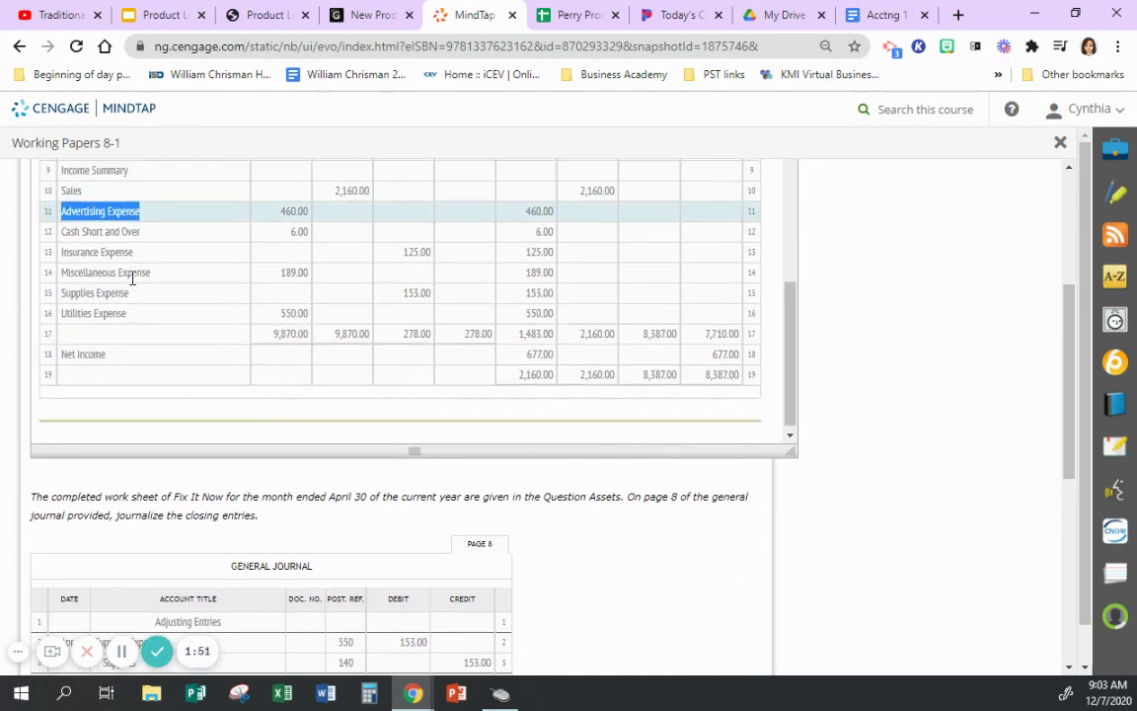
{"action": "left_click", "coordinate": [154, 539]}
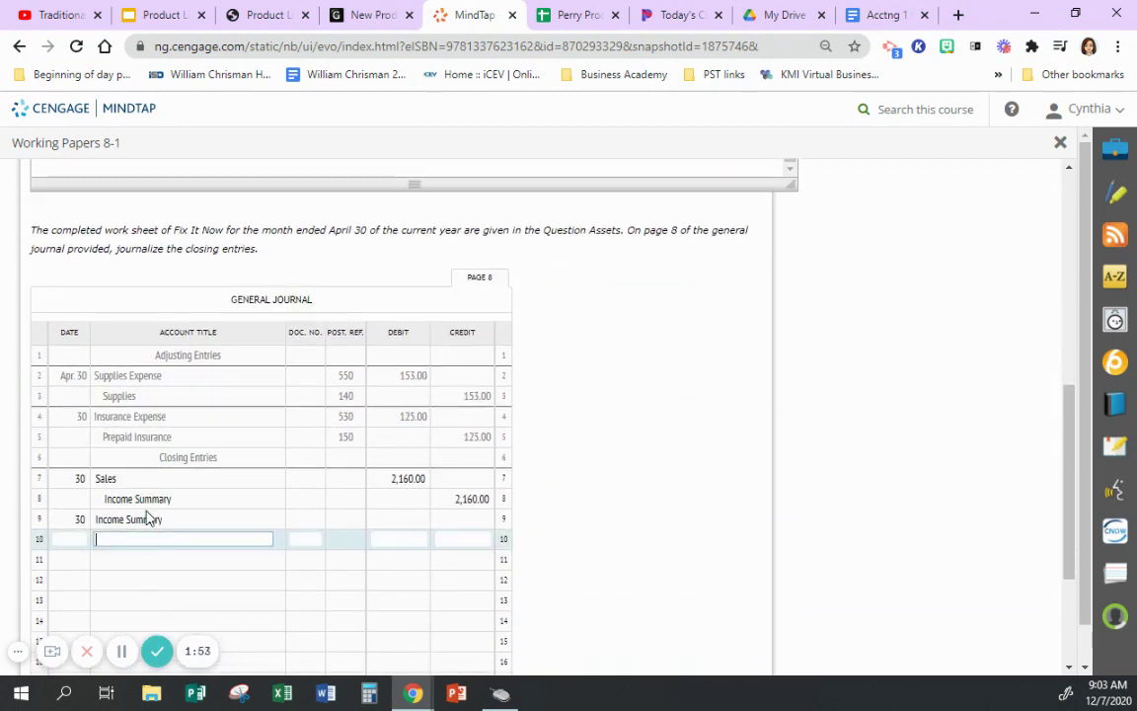
{"action": "key", "text": "ctrl+v"}
{"action": "scroll", "coordinate": [210, 395], "scroll_direction": "up", "scroll_amount": 3}
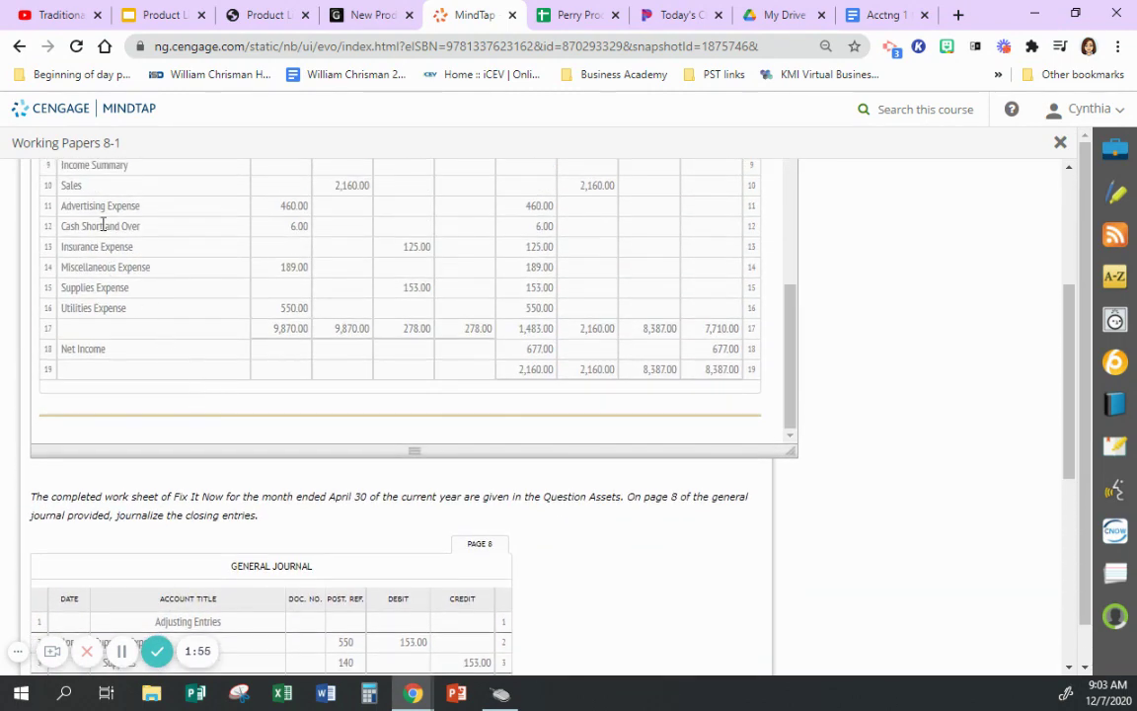
{"action": "triple_click", "coordinate": [102, 225]}
{"action": "key", "text": "ctrl+c"}
{"action": "scroll", "coordinate": [284, 475], "scroll_direction": "down", "scroll_amount": 2}
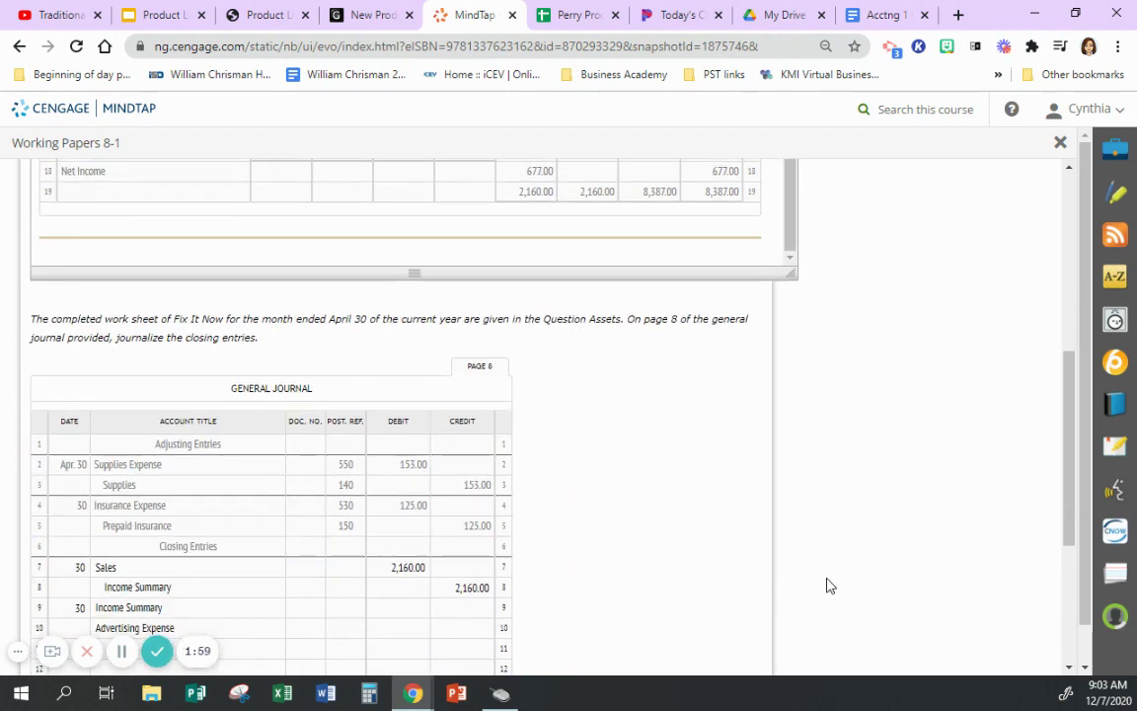
{"action": "left_click_drag", "start_coordinate": [1070, 490], "coordinate": [1044, 525]}
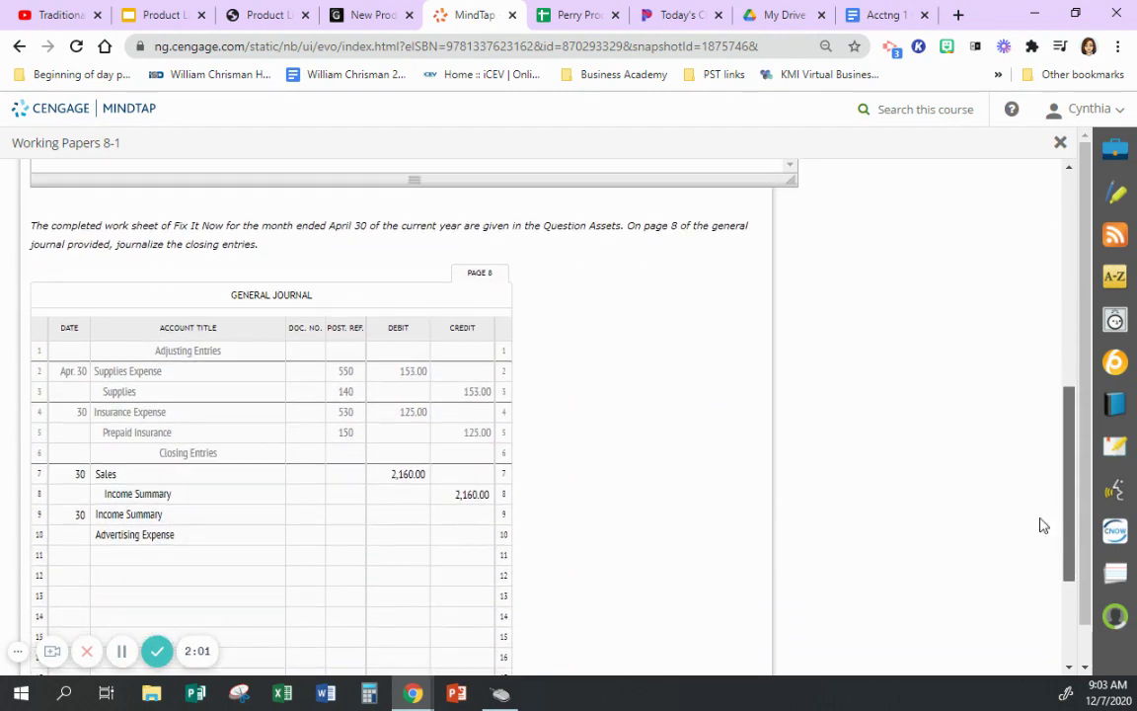
{"action": "left_click", "coordinate": [224, 557]}
{"action": "key", "text": "ctrl+v"}
{"action": "scroll", "coordinate": [701, 435], "scroll_direction": "up", "scroll_amount": 3}
{"action": "triple_click", "coordinate": [95, 243]}
{"action": "key", "text": "ctrl+c"}
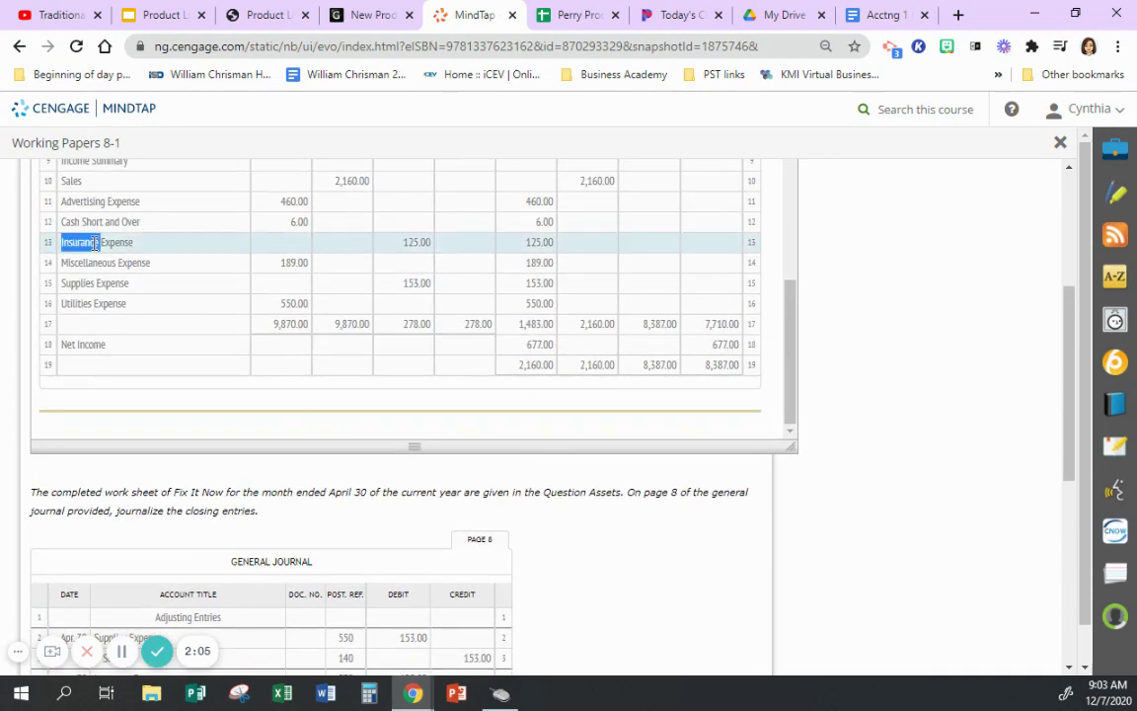
{"action": "scroll", "coordinate": [832, 518], "scroll_direction": "down", "scroll_amount": 3}
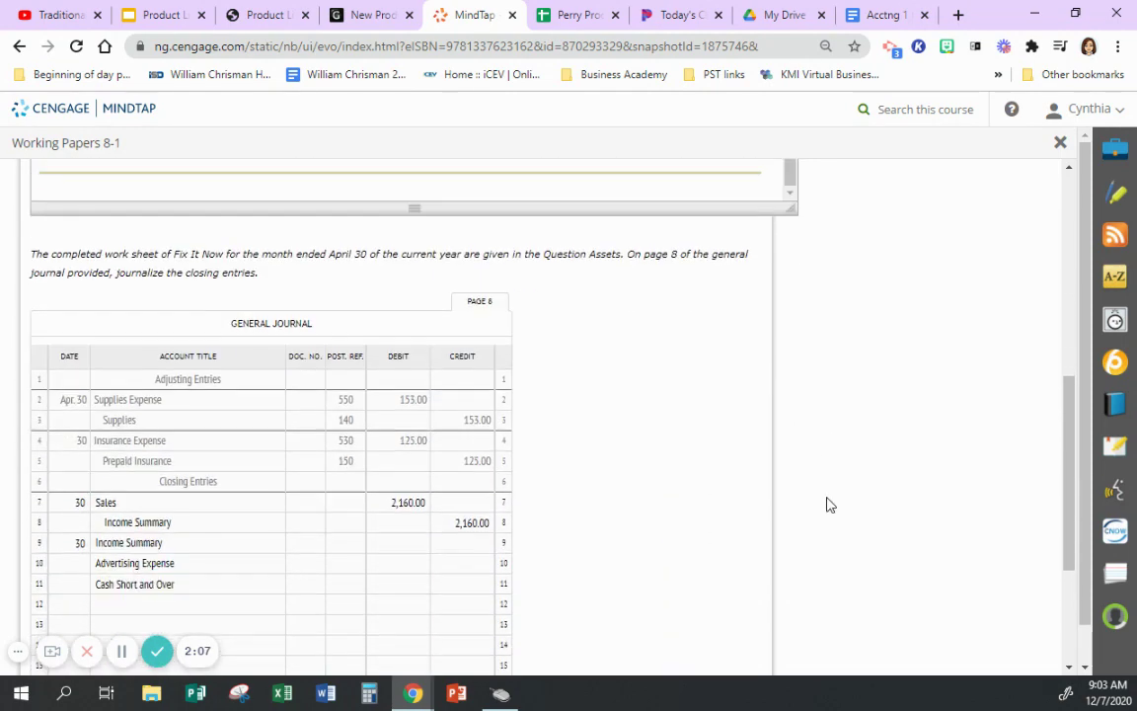
{"action": "left_click", "coordinate": [181, 570]}
{"action": "key", "text": "ctrl+v"}
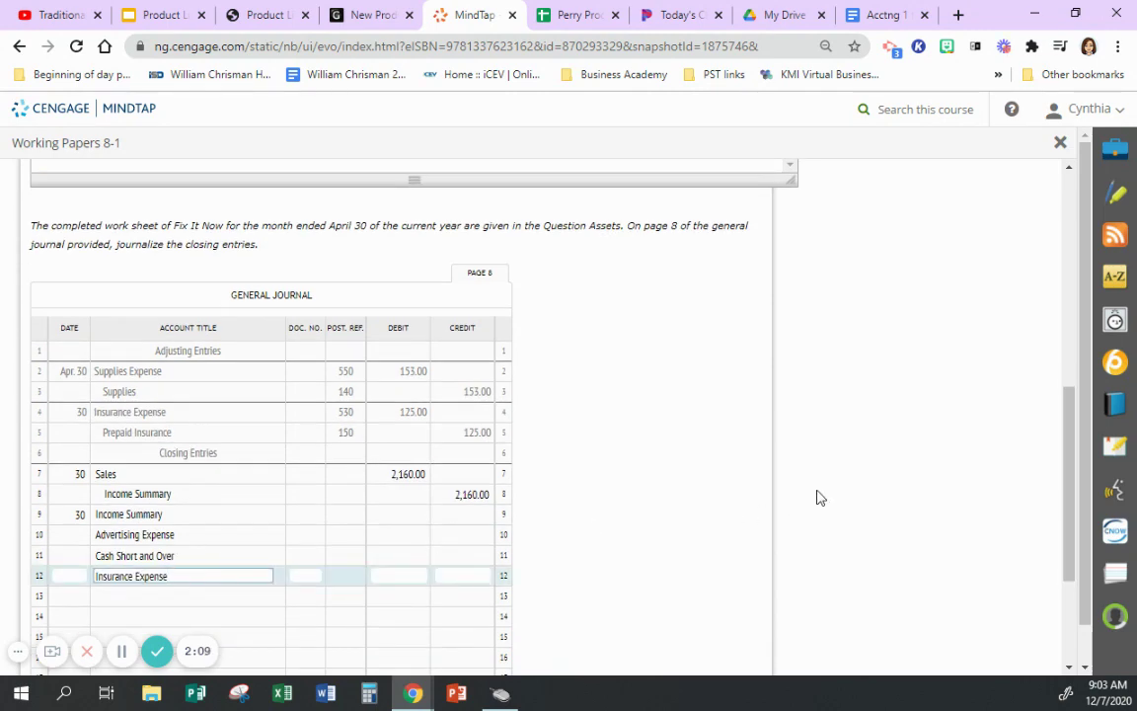
- Copy Miscellaneous, Supplies, and Utilities Expense from the work sheet into rows 13–15
{"action": "scroll", "coordinate": [817, 498], "scroll_direction": "up", "scroll_amount": 2}
{"action": "scroll", "coordinate": [157, 239], "scroll_direction": "up", "scroll_amount": 3}
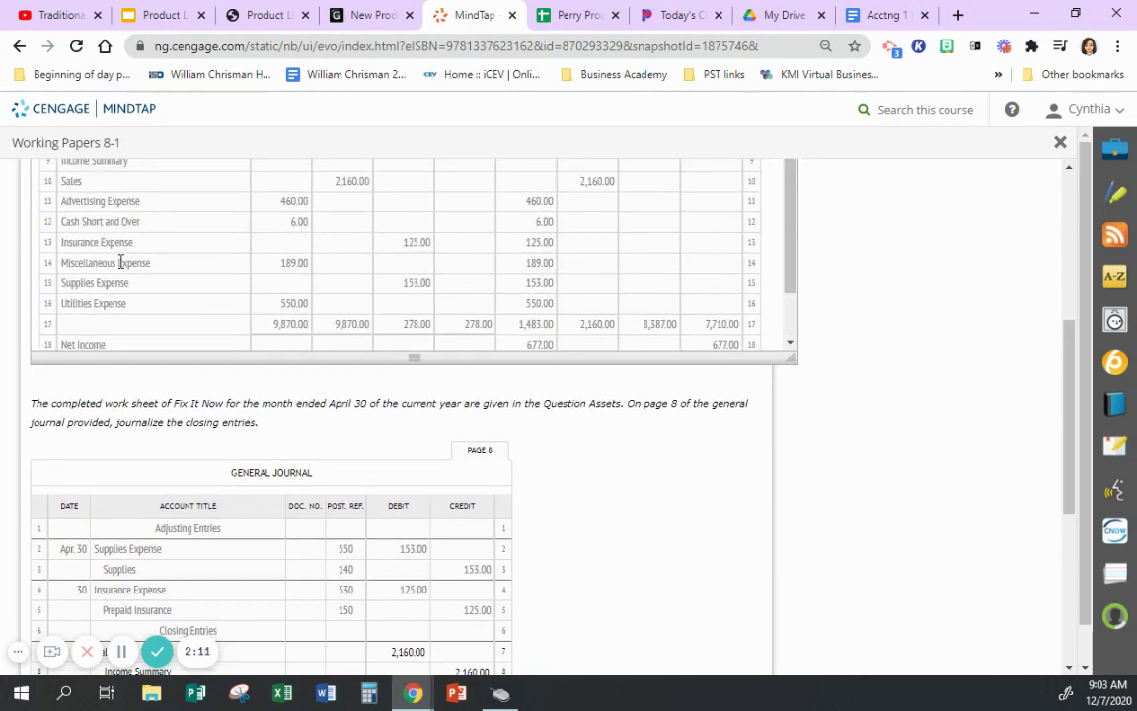
{"action": "triple_click", "coordinate": [118, 262]}
{"action": "key", "text": "ctrl+c"}
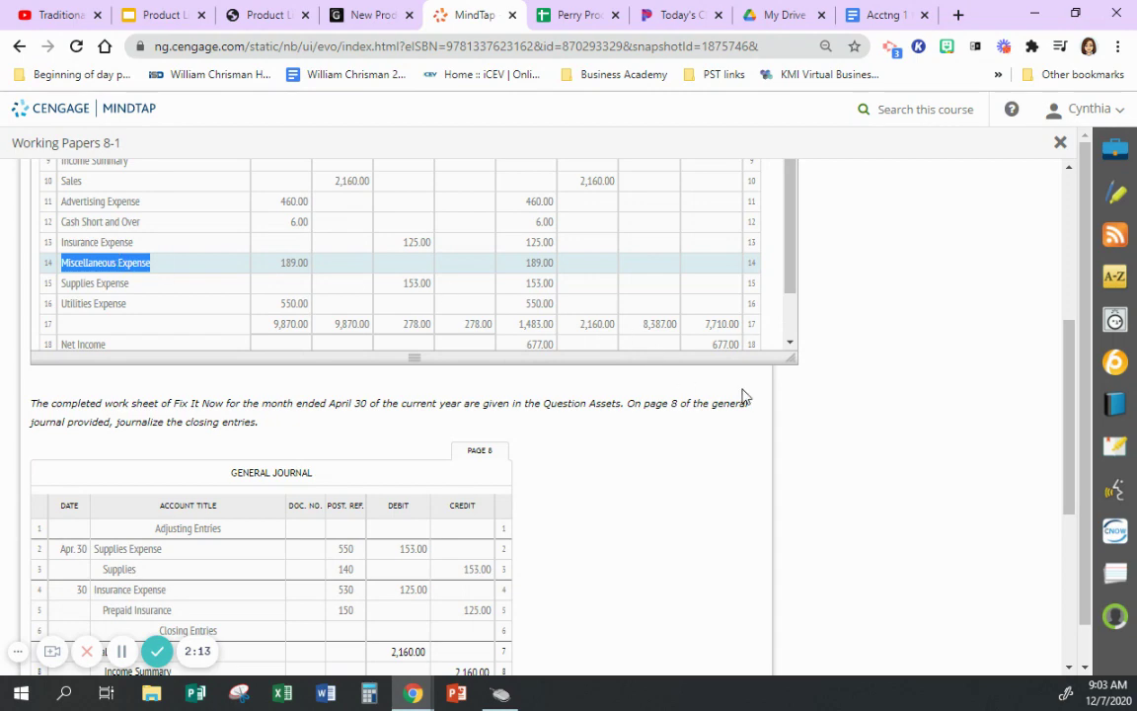
{"action": "left_click", "coordinate": [762, 380]}
{"action": "scroll", "coordinate": [762, 379], "scroll_direction": "down", "scroll_amount": 5}
{"action": "left_click", "coordinate": [239, 383]}
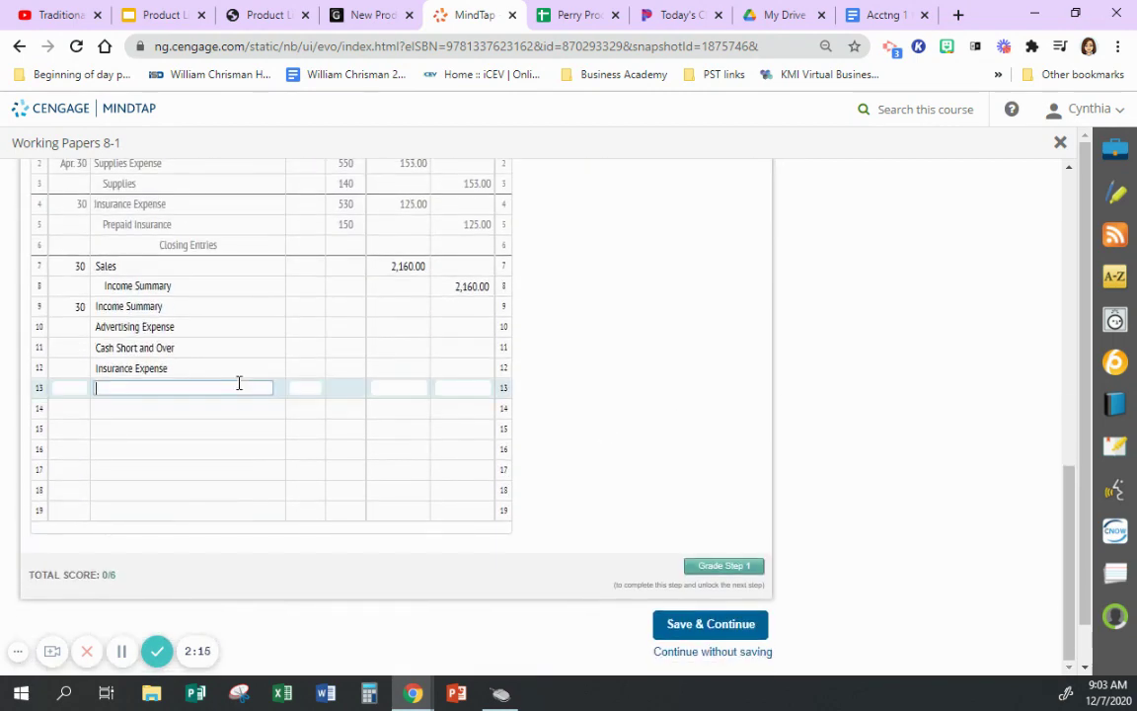
{"action": "key", "text": "ctrl+v"}
{"action": "left_click", "coordinate": [990, 386]}
{"action": "scroll", "coordinate": [750, 395], "scroll_direction": "up", "scroll_amount": 4}
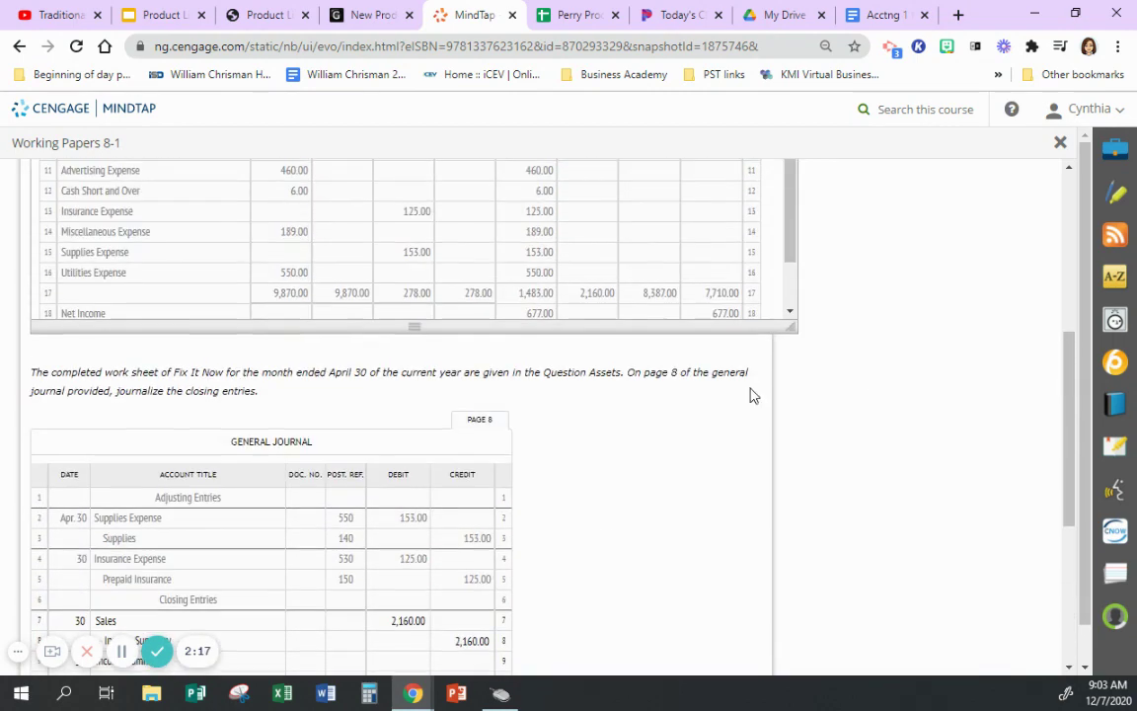
{"action": "double_click", "coordinate": [94, 253]}
{"action": "left_click", "coordinate": [96, 253]}
{"action": "triple_click", "coordinate": [96, 252]}
{"action": "key", "text": "ctrl+c"}
{"action": "scroll", "coordinate": [756, 457], "scroll_direction": "down", "scroll_amount": 3}
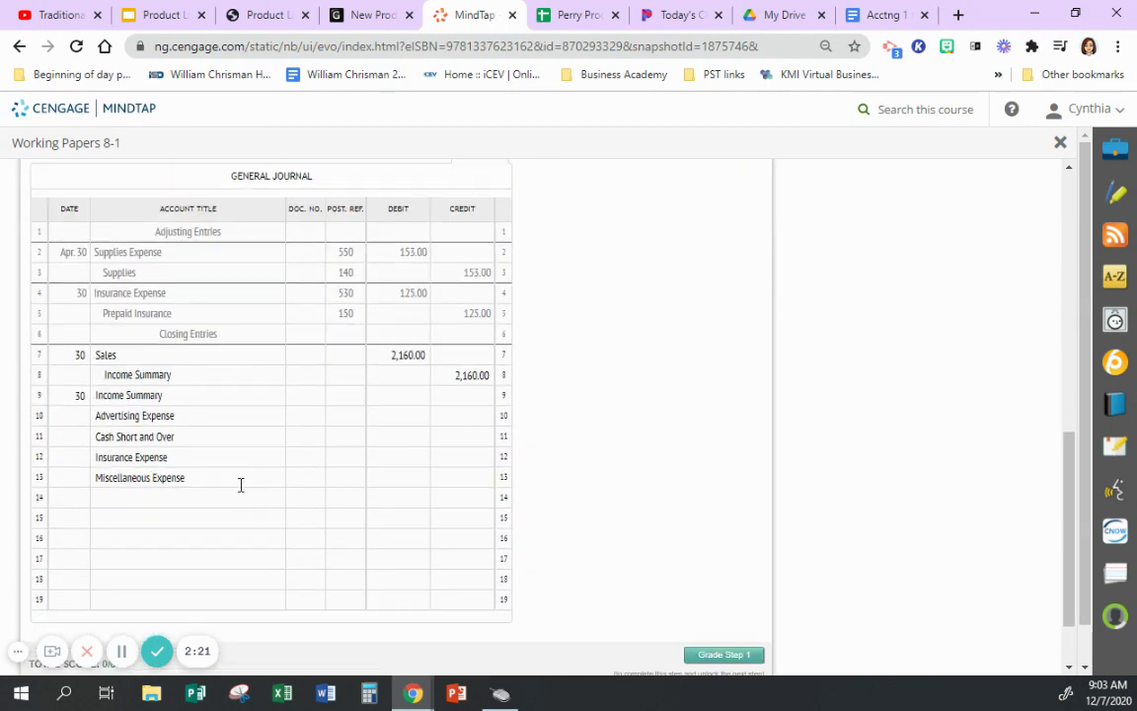
{"action": "left_click", "coordinate": [220, 498]}
{"action": "key", "text": "ctrl+v"}
{"action": "scroll", "coordinate": [838, 429], "scroll_direction": "up", "scroll_amount": 5}
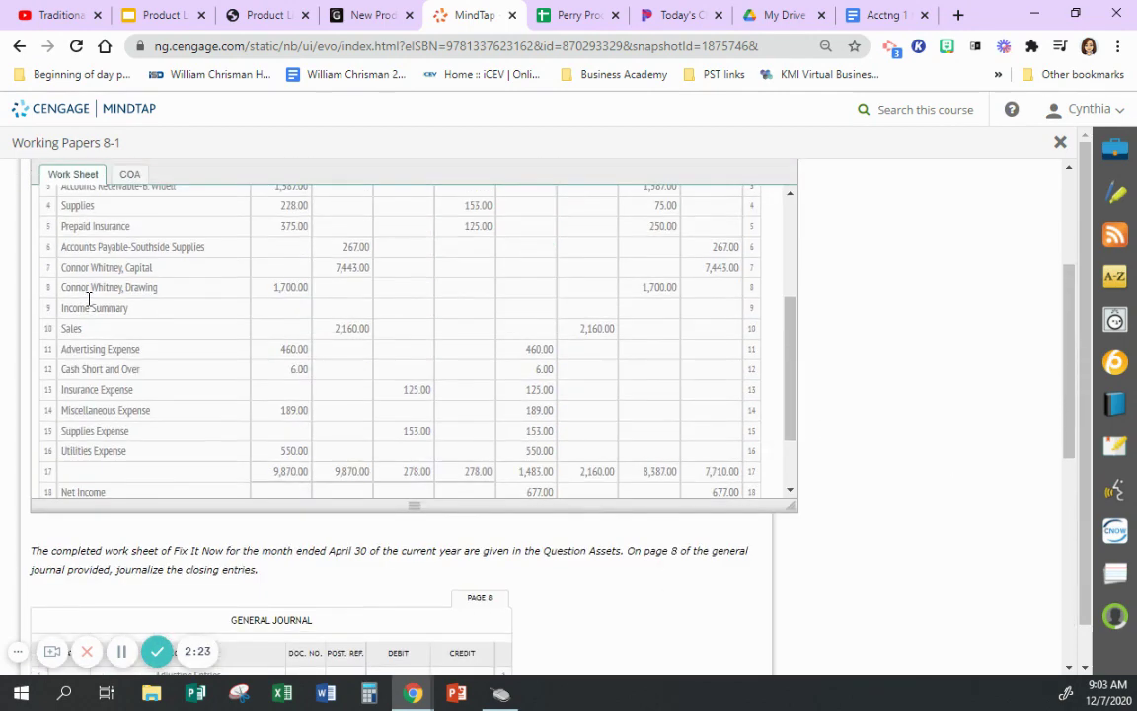
{"action": "triple_click", "coordinate": [96, 451]}
{"action": "key", "text": "ctrl+c"}
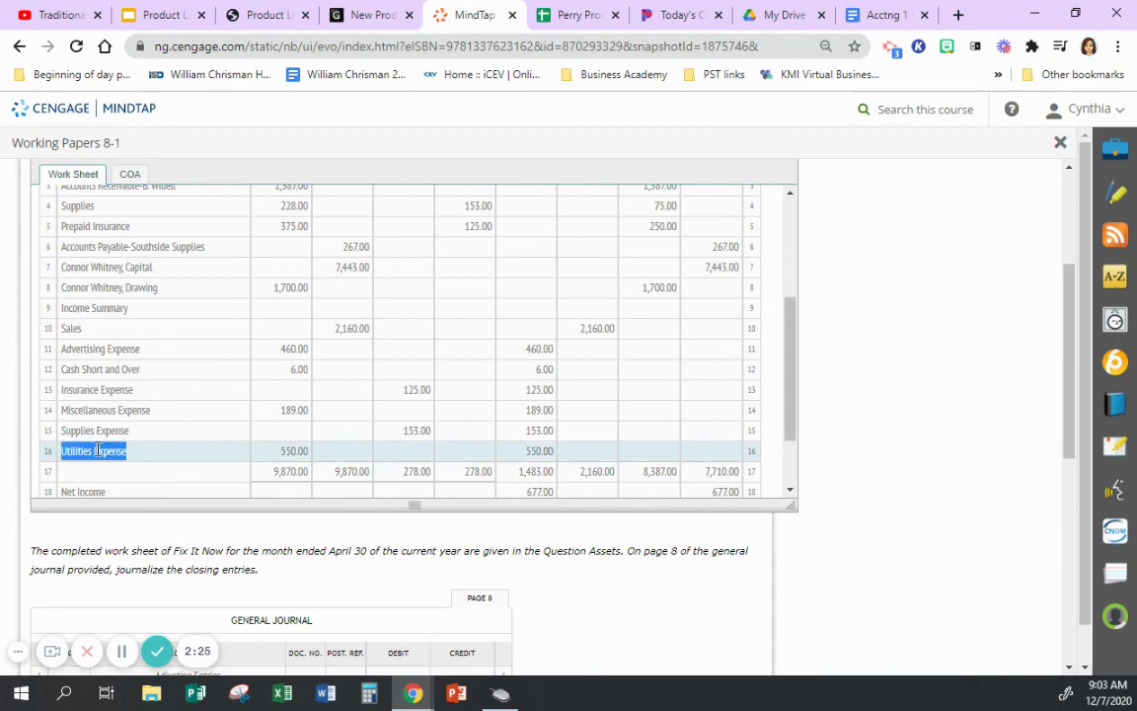
{"action": "scroll", "coordinate": [858, 500], "scroll_direction": "down", "scroll_amount": 5}
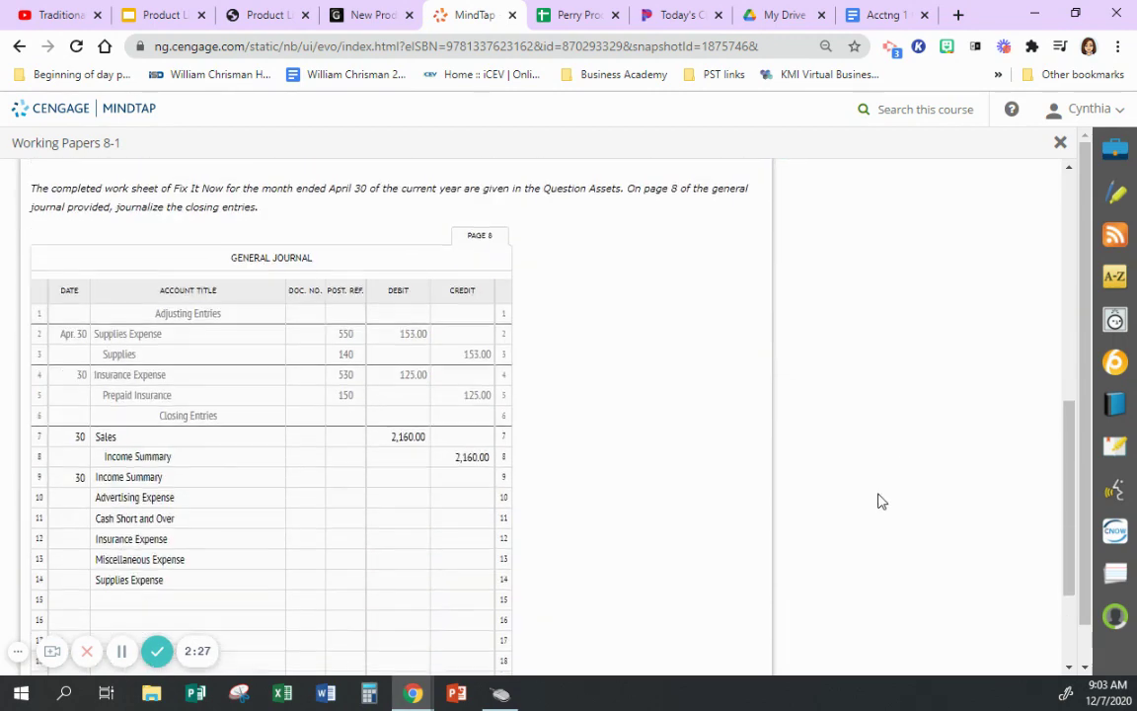
{"action": "left_click", "coordinate": [64, 516]}
{"action": "key", "text": "ctrl+v"}
{"action": "left_click", "coordinate": [703, 464]}
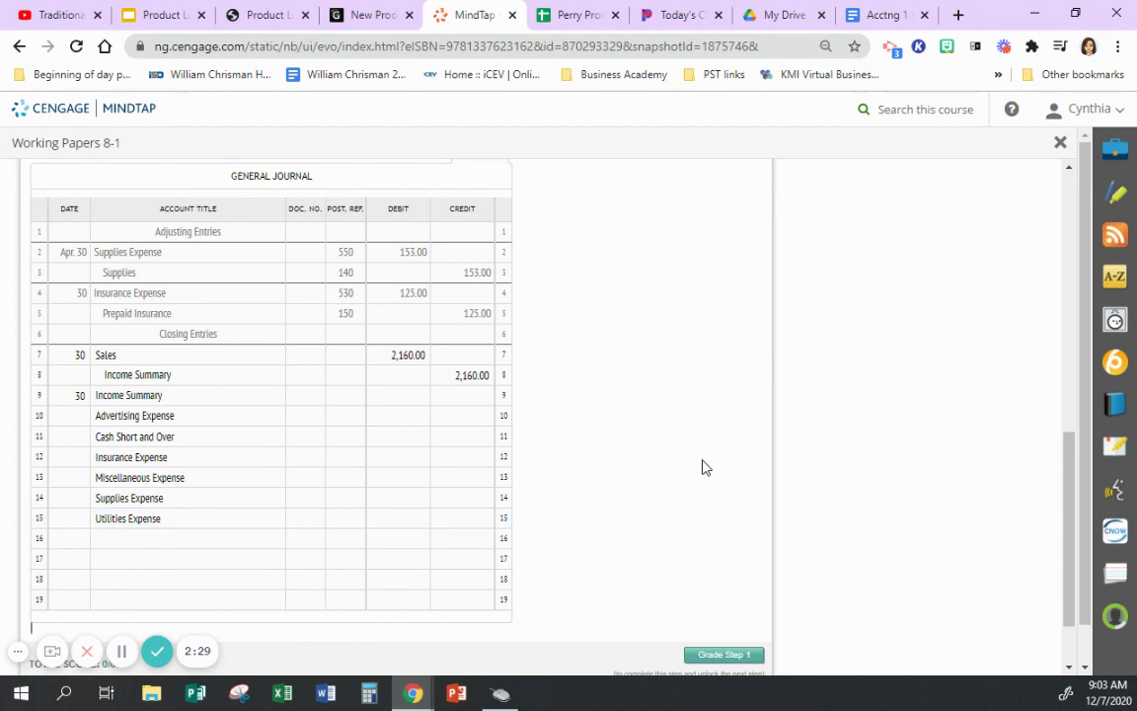
{"action": "scroll", "coordinate": [499, 518], "scroll_direction": "up", "scroll_amount": 1}
{"action": "scroll", "coordinate": [697, 469], "scroll_direction": "up", "scroll_amount": 3}
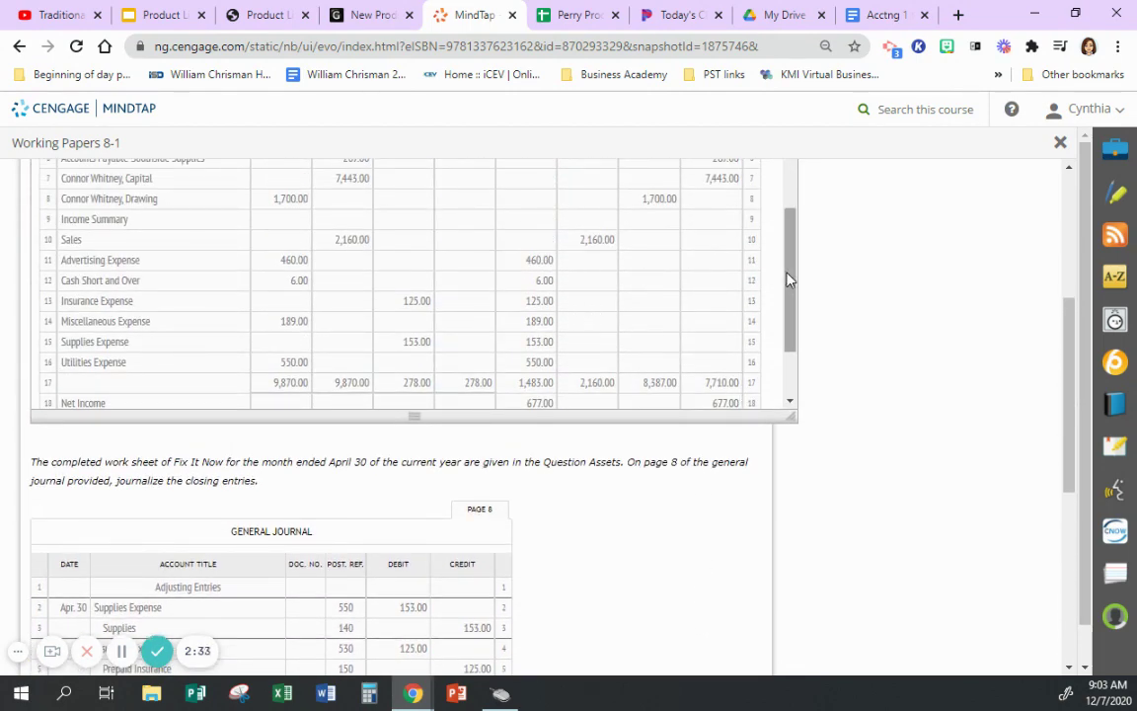
{"action": "scroll", "coordinate": [708, 257], "scroll_direction": "down", "scroll_amount": 3}
{"action": "scroll", "coordinate": [856, 471], "scroll_direction": "down", "scroll_amount": 3}
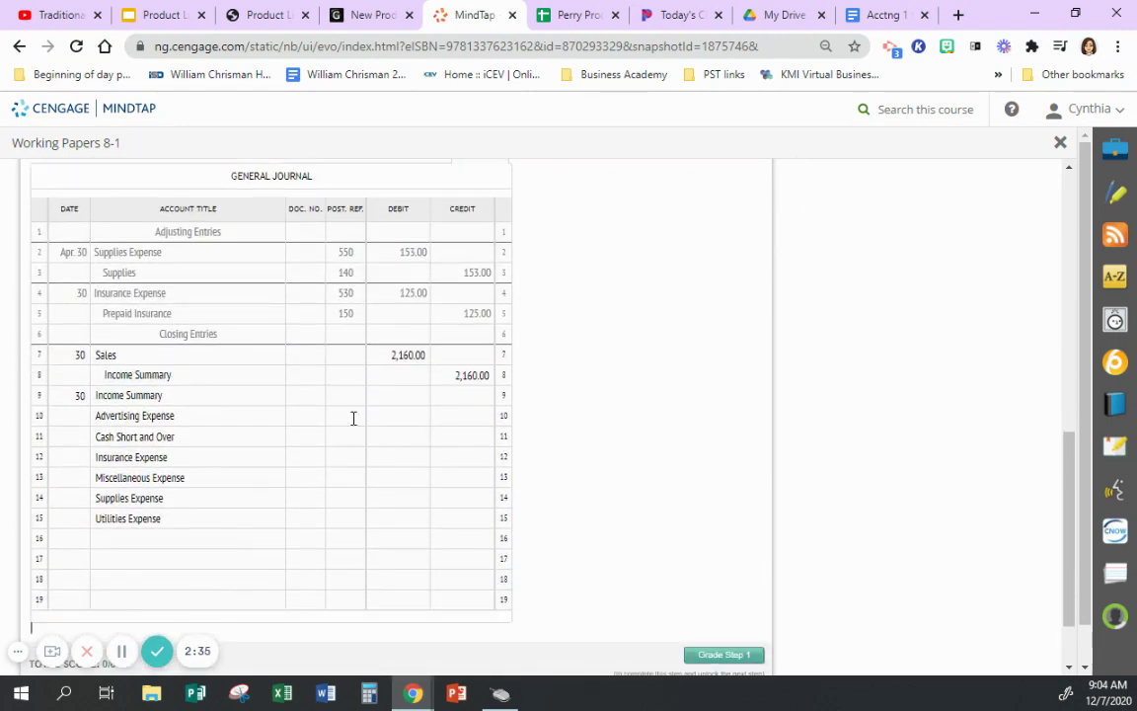
- Credit Advertising 460.00, Cash Short and Over 6.00, and Insurance 125.00
{"action": "left_click", "coordinate": [451, 416]}
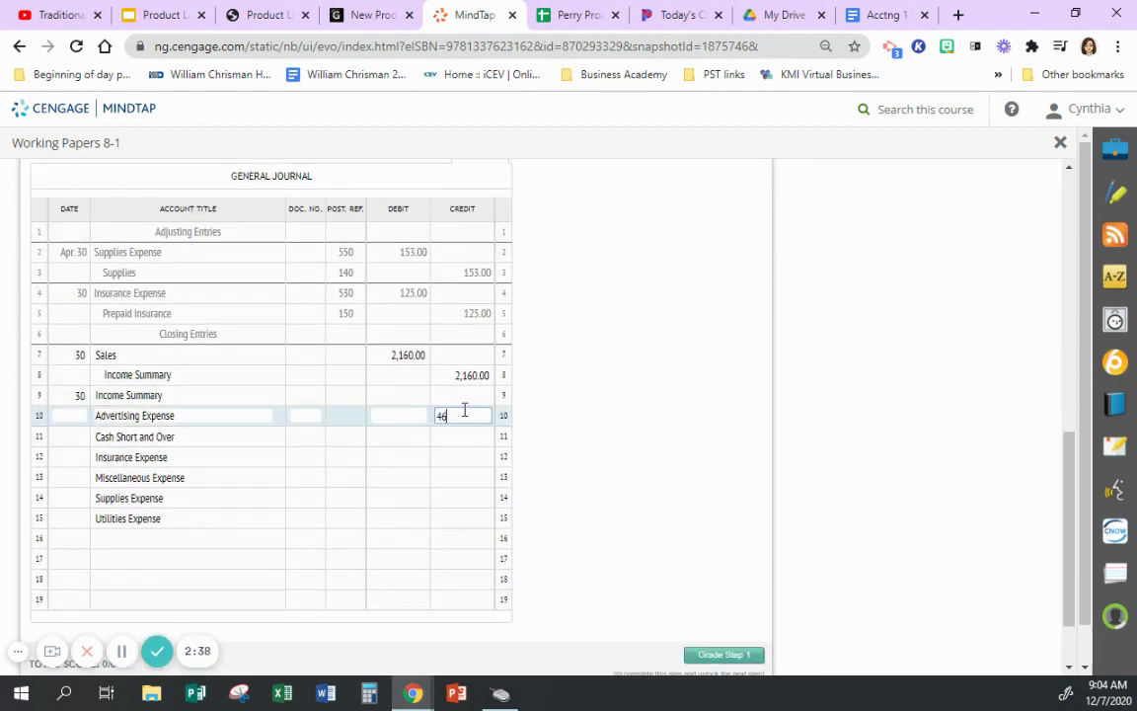
{"action": "left_click", "coordinate": [461, 436]}
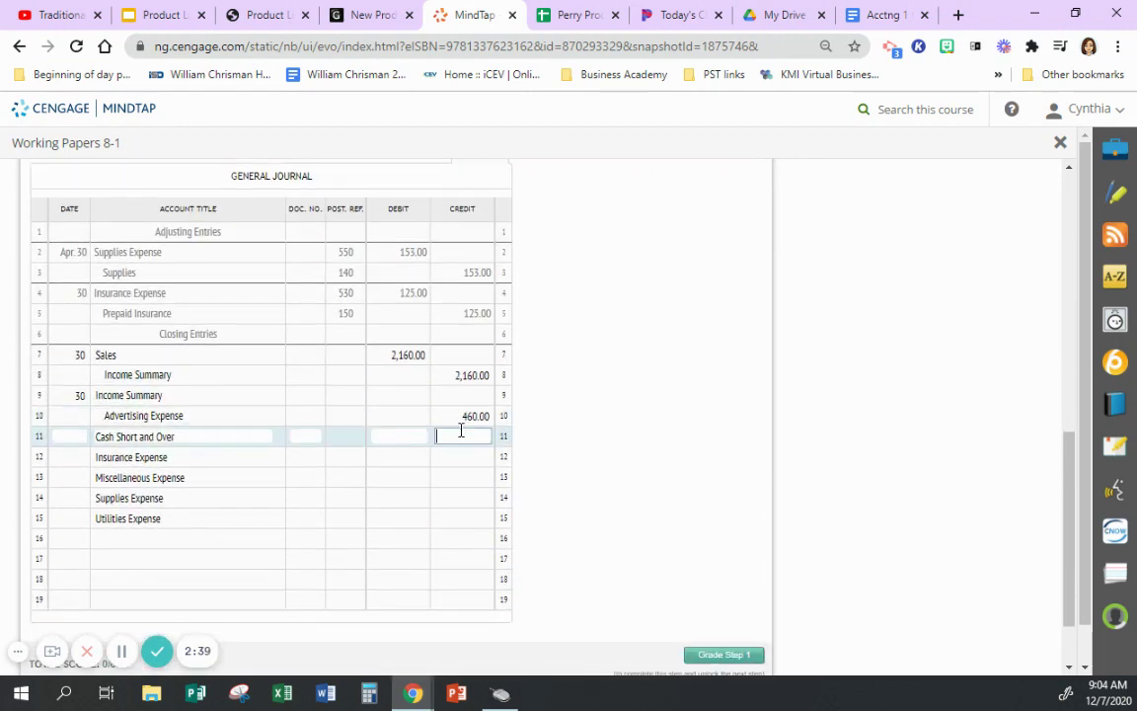
{"action": "type", "text": "6"}
{"action": "left_click", "coordinate": [463, 455]}
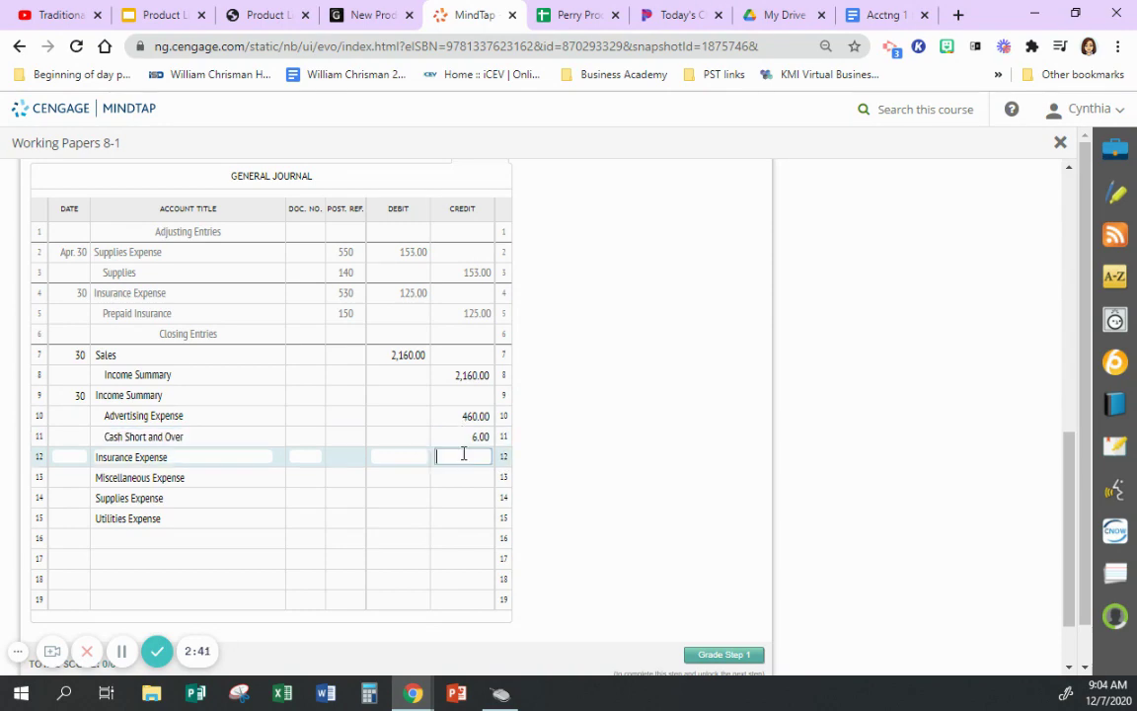
{"action": "left_click", "coordinate": [614, 450]}
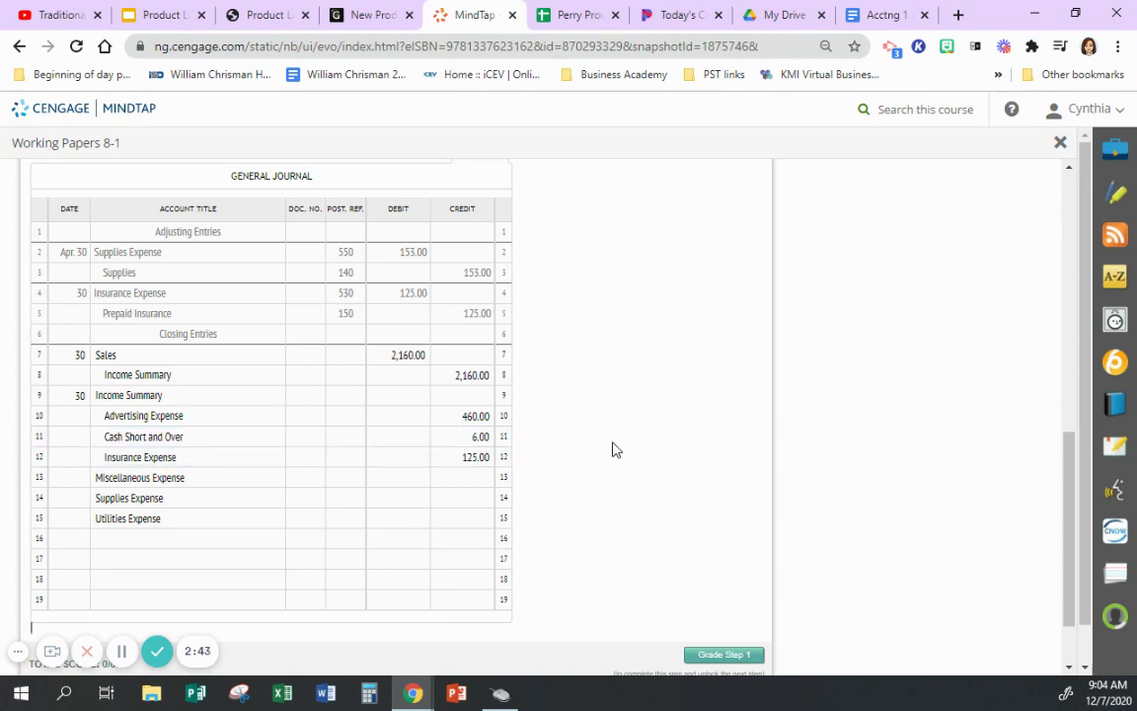
{"action": "scroll", "coordinate": [619, 440], "scroll_direction": "up", "scroll_amount": 4}
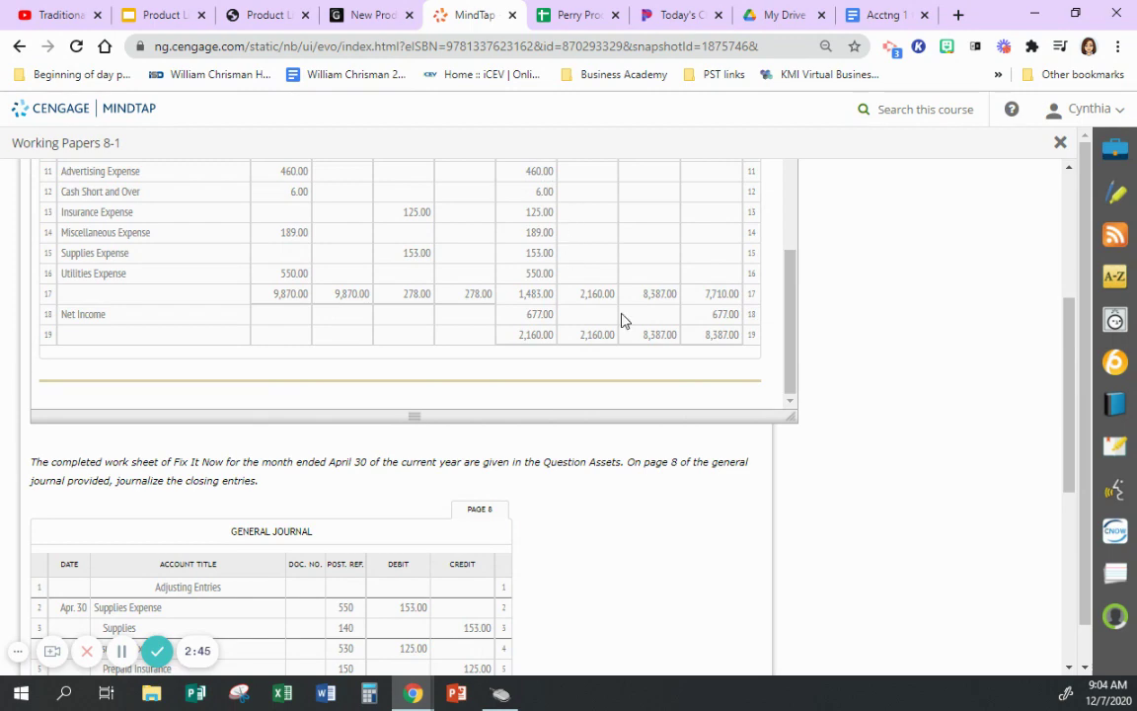
{"action": "scroll", "coordinate": [553, 435], "scroll_direction": "down", "scroll_amount": 3}
- Credit Miscellaneous 189.00, Supplies 153.00, and Utilities Expense 550.00
{"action": "left_click", "coordinate": [473, 563]}
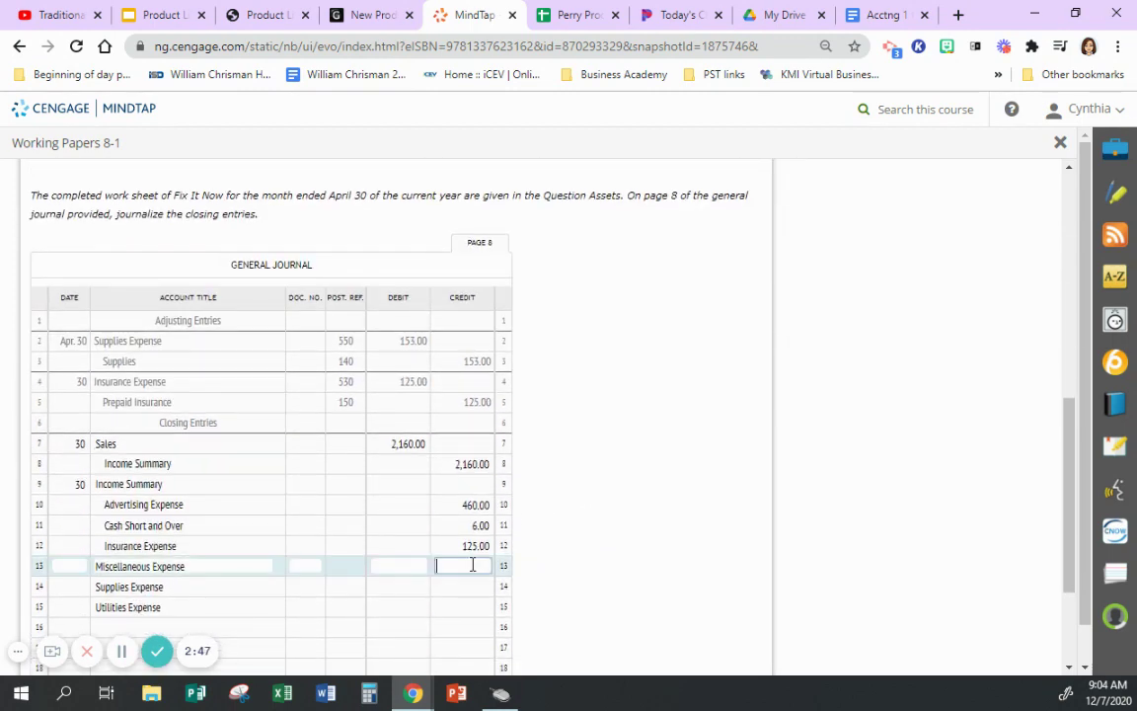
{"action": "left_click", "coordinate": [463, 583]}
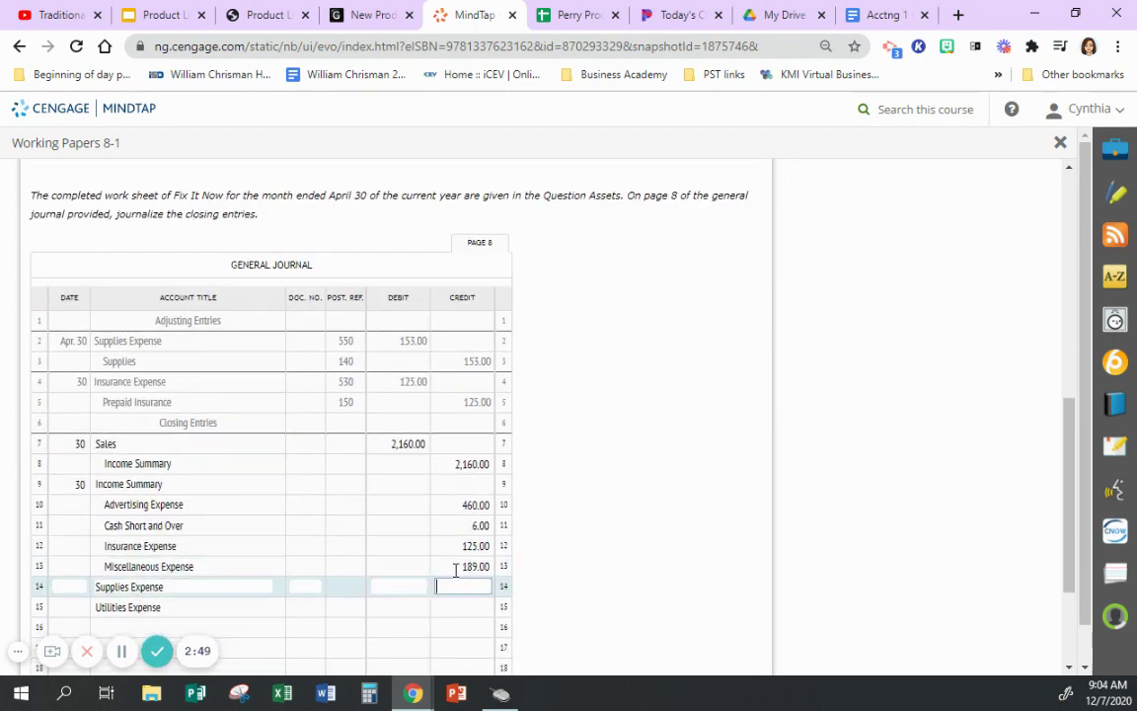
{"action": "scroll", "coordinate": [719, 559], "scroll_direction": "up", "scroll_amount": 4}
{"action": "scroll", "coordinate": [711, 548], "scroll_direction": "down", "scroll_amount": 5}
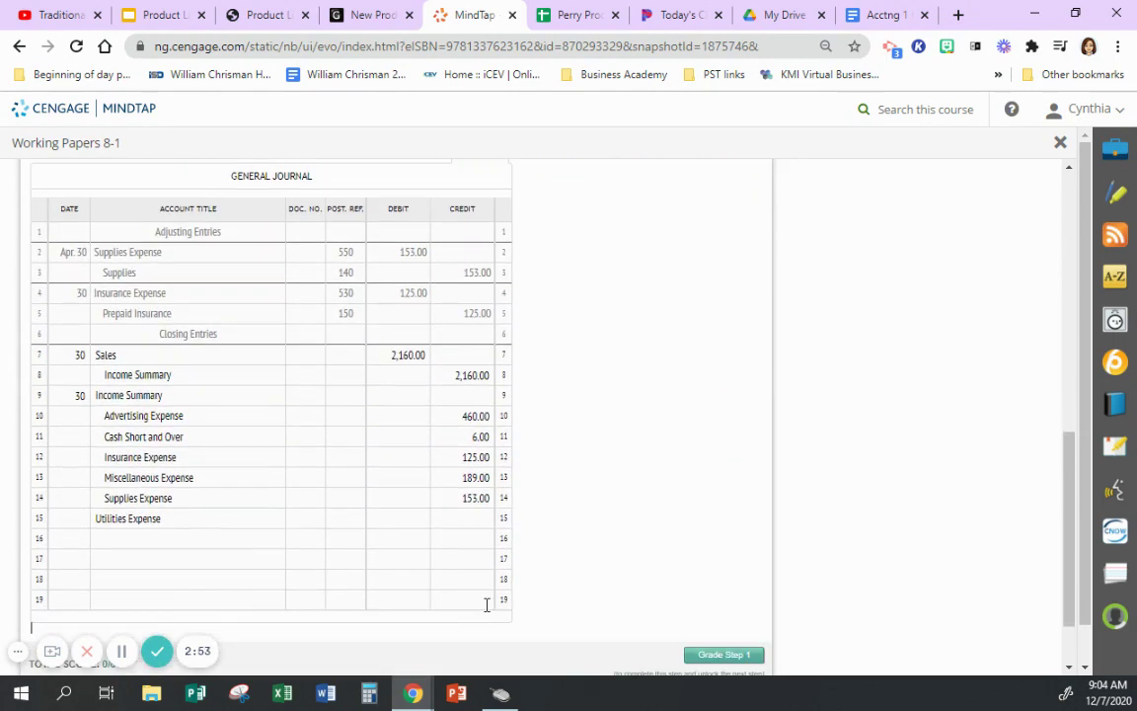
{"action": "left_click", "coordinate": [480, 516]}
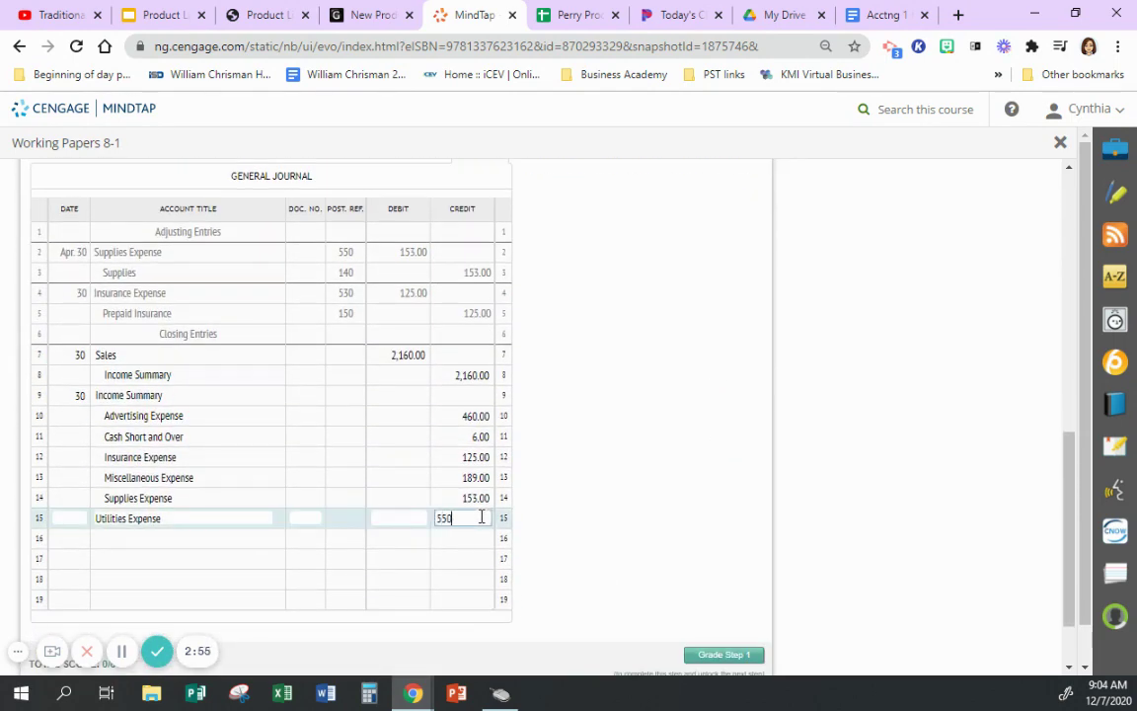
{"action": "left_click", "coordinate": [570, 442]}
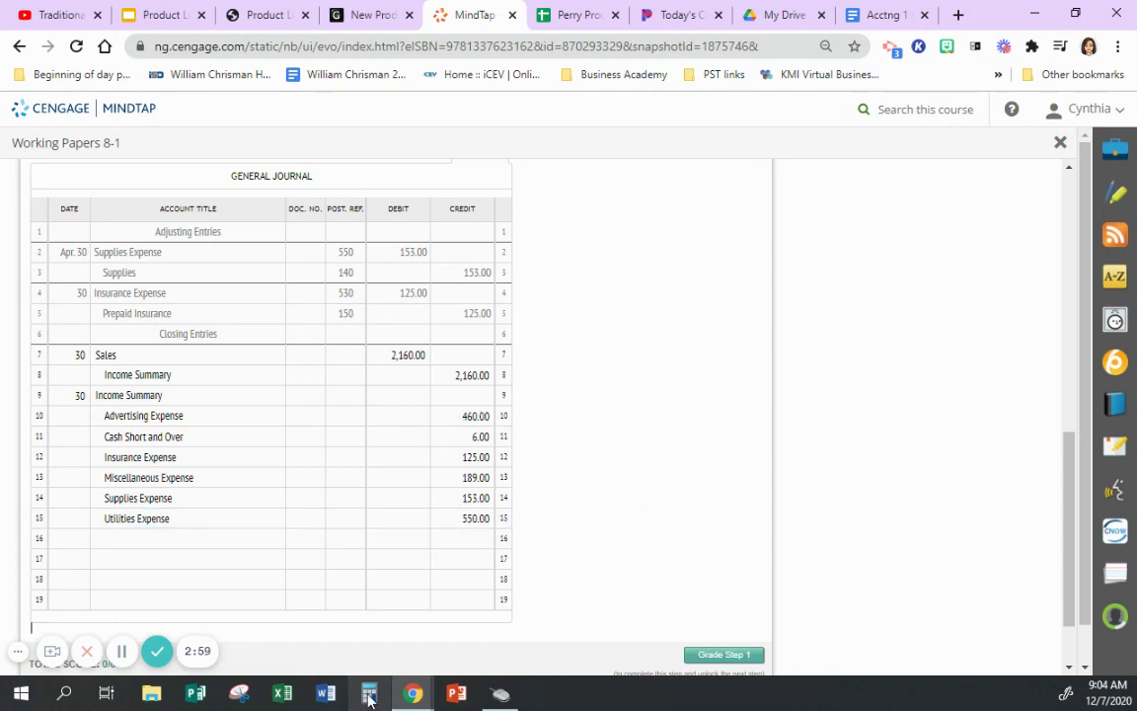
{"action": "scroll", "coordinate": [645, 452], "scroll_direction": "up", "scroll_amount": 4}
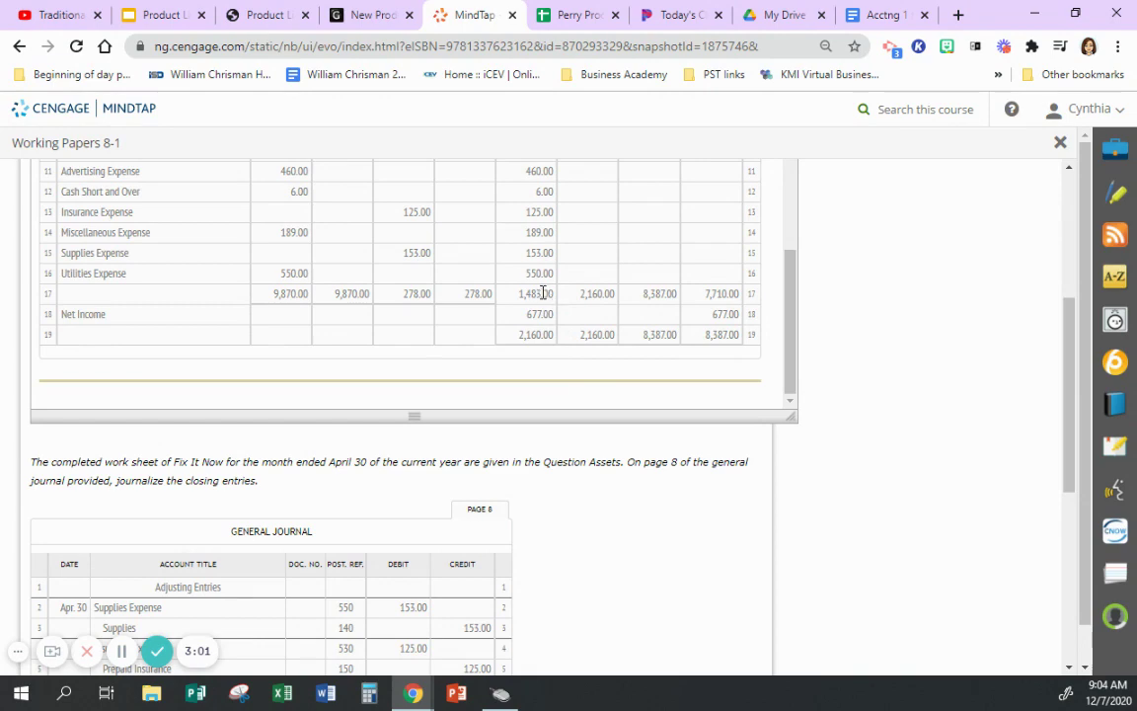
{"action": "scroll", "coordinate": [668, 551], "scroll_direction": "down", "scroll_amount": 5}
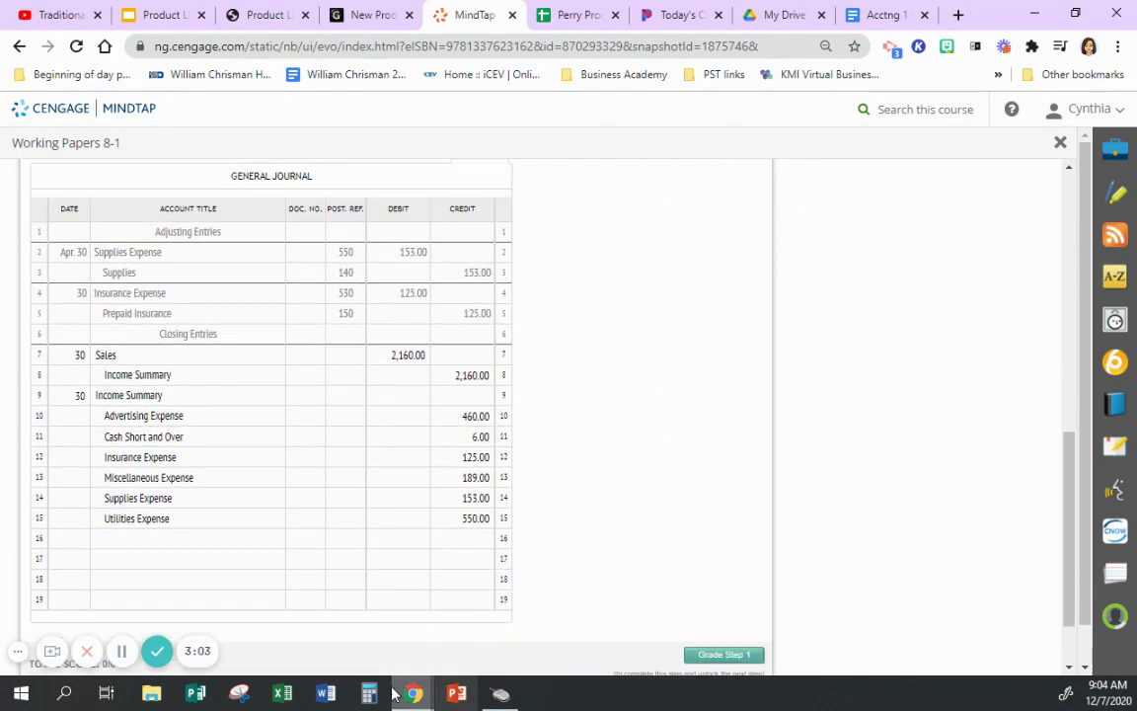
- In an always-on-top Calculator, add 460+6+125+189+153+550 to total the expenses
{"action": "left_click", "coordinate": [371, 694]}
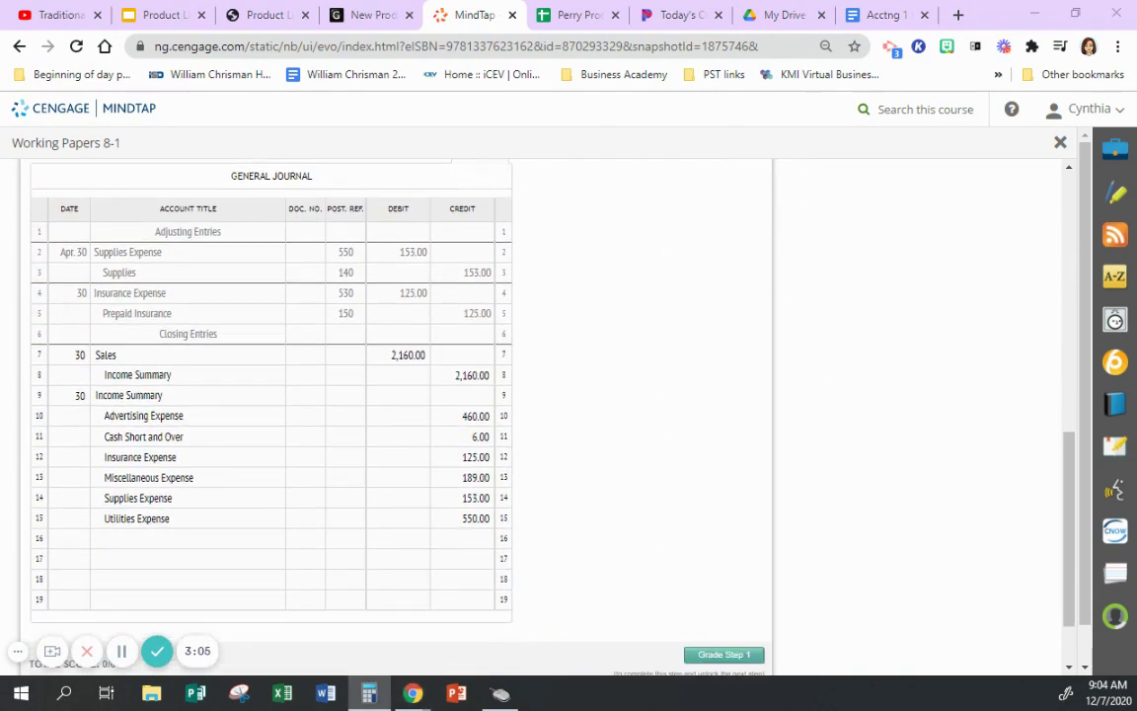
{"action": "left_click_drag", "start_coordinate": [30, 8], "coordinate": [769, 109]}
{"action": "left_click", "coordinate": [842, 138]}
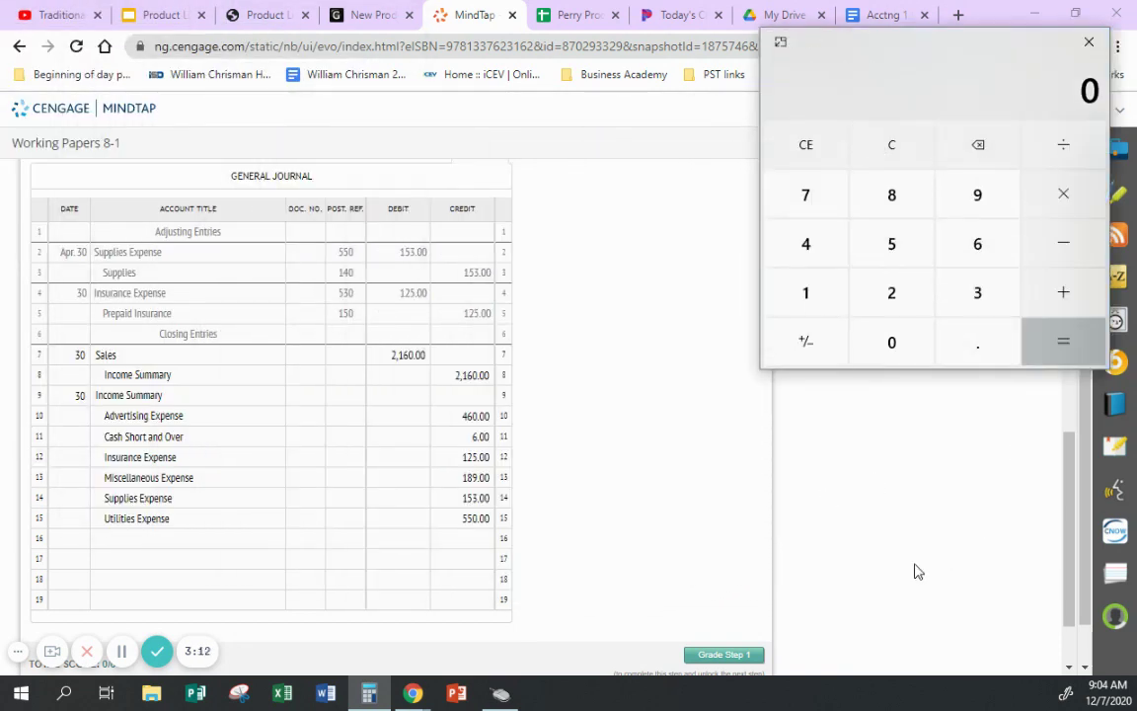
{"action": "type", "text": "460+6+125+"}
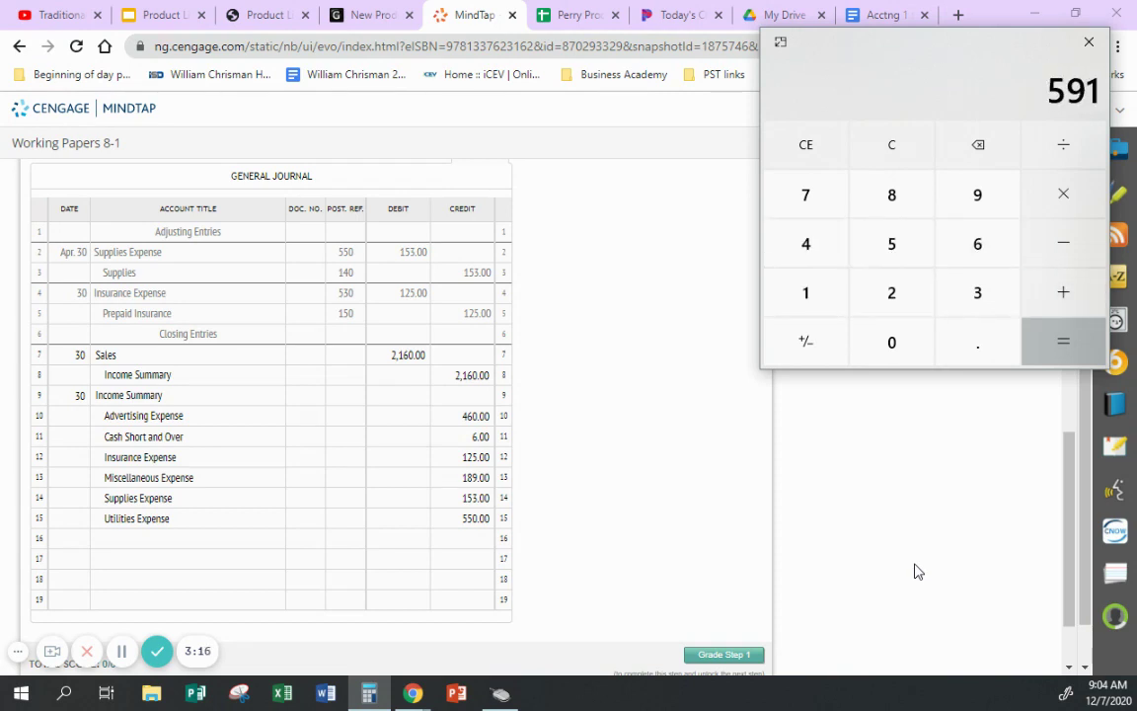
{"action": "type", "text": "189+153+550+"}
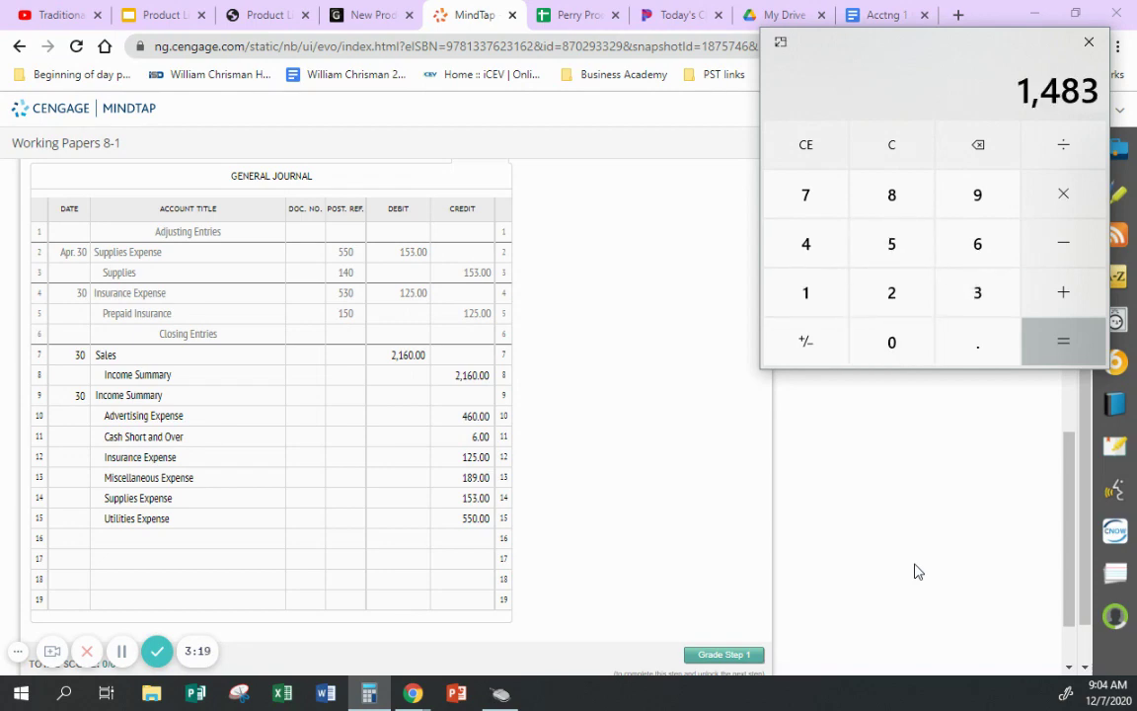
- Enter 1,483.00 as the Income Summary debit on journal row 9
{"action": "scroll", "coordinate": [543, 326], "scroll_direction": "up", "scroll_amount": 4}
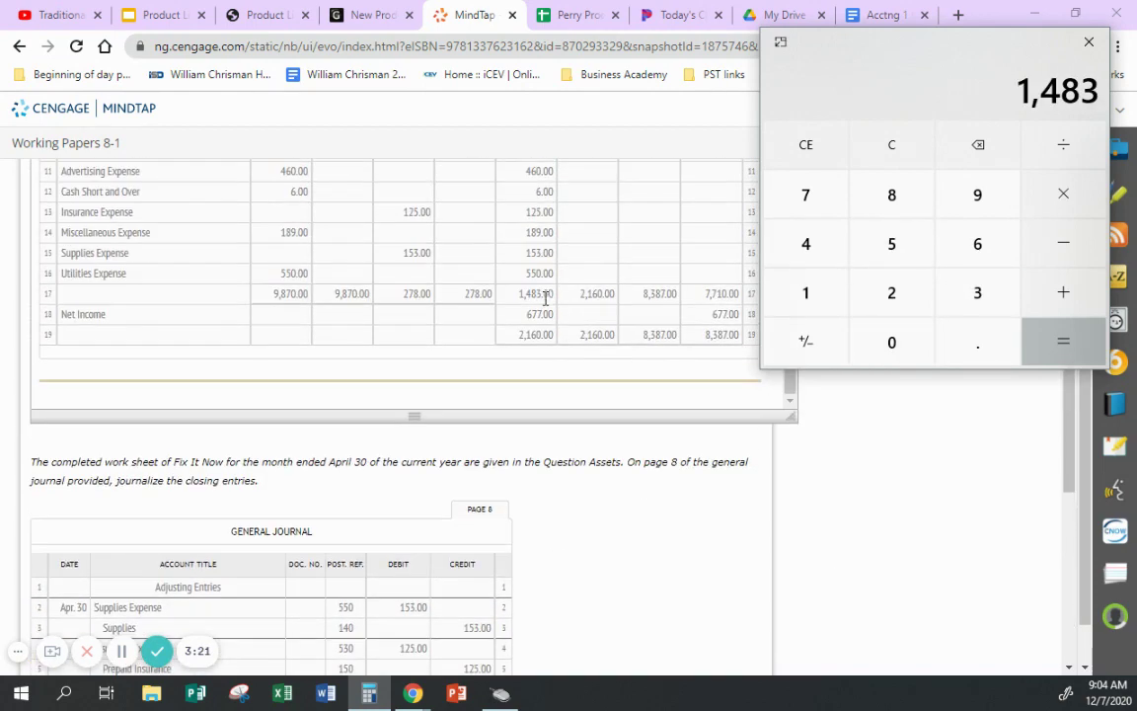
{"action": "scroll", "coordinate": [541, 430], "scroll_direction": "down", "scroll_amount": 4}
{"action": "left_click", "coordinate": [419, 395]}
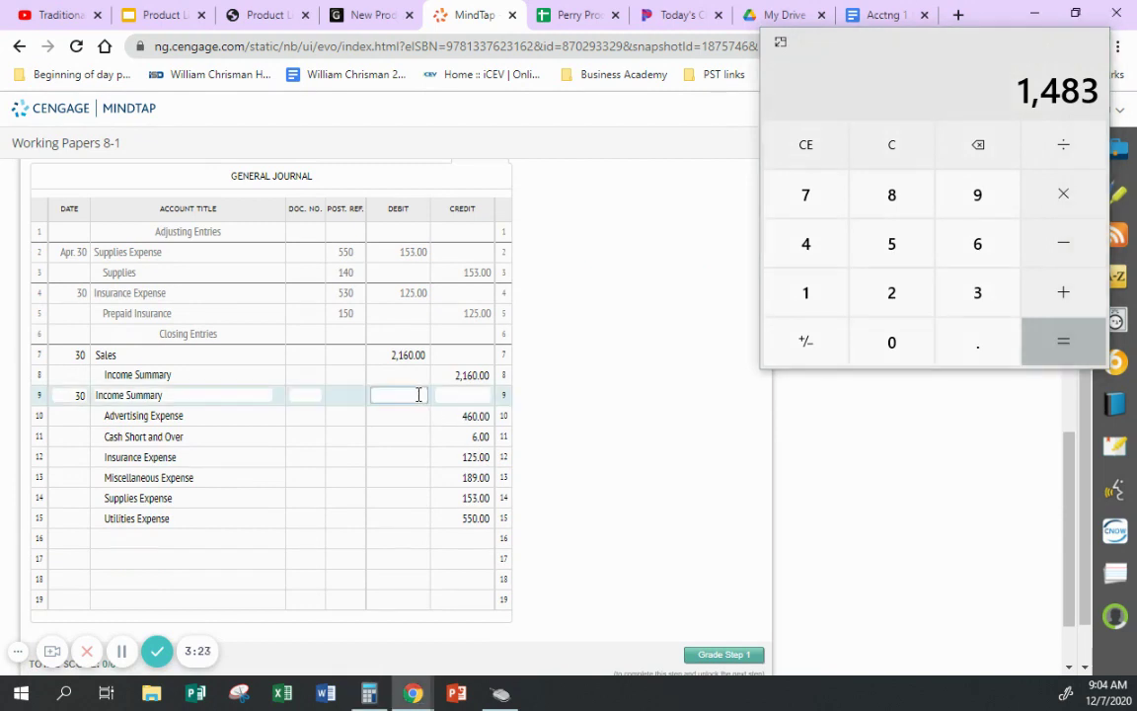
{"action": "type", "text": "1483"}
{"action": "left_click", "coordinate": [553, 393]}
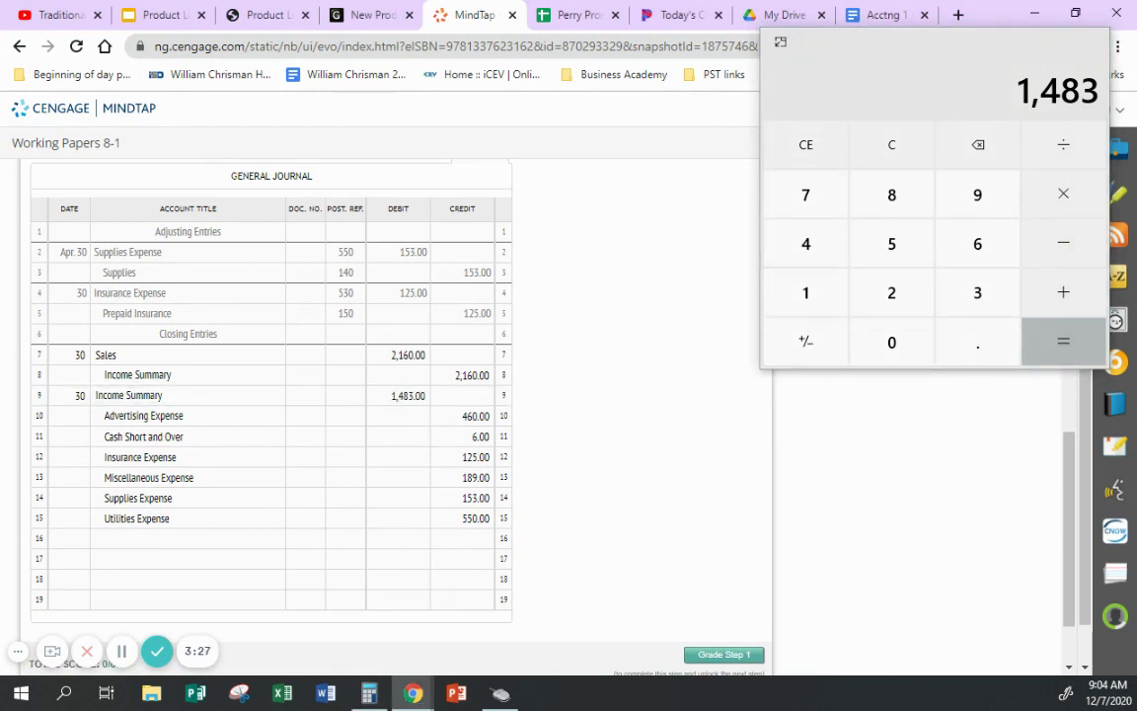
- Date row 16 as 30 and compute net income 2,160 − 1,483 = 677 in Calculator
{"action": "left_click", "coordinate": [76, 539]}
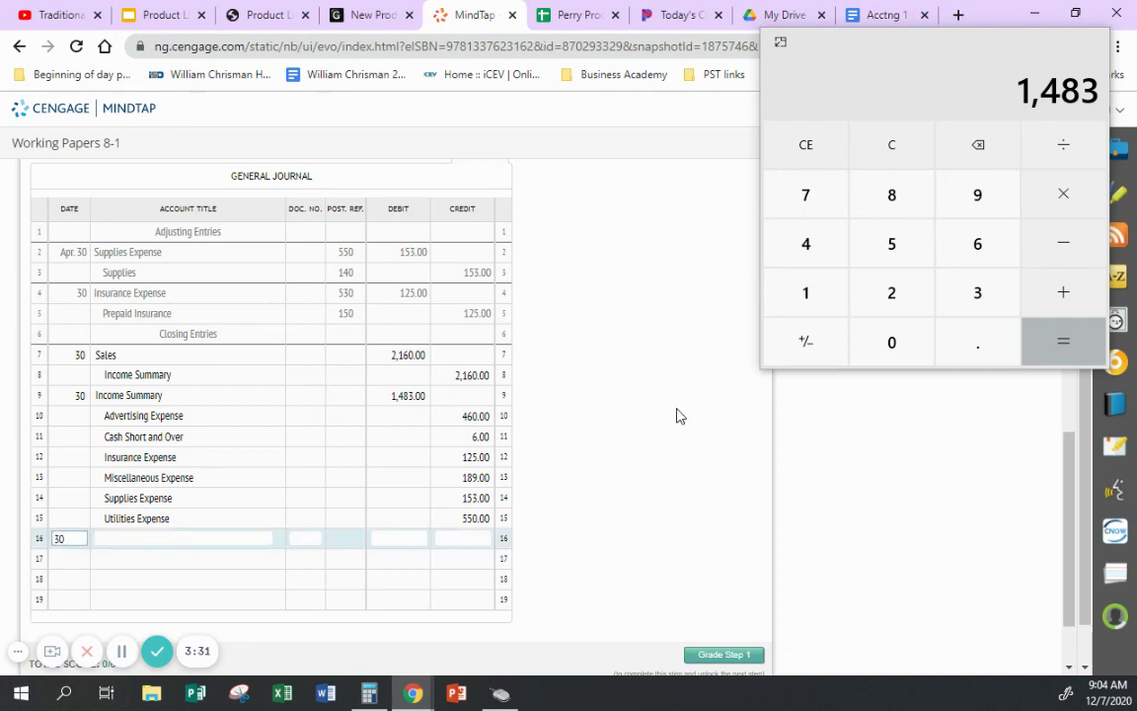
{"action": "left_click", "coordinate": [631, 427]}
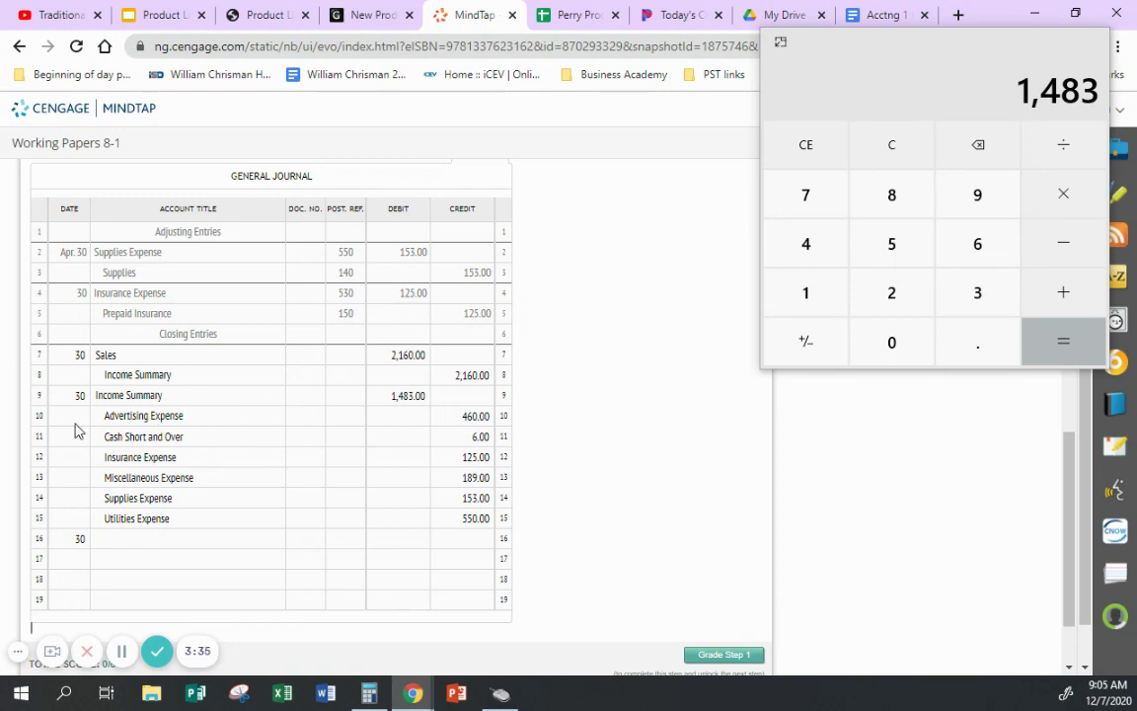
{"action": "left_click", "coordinate": [919, 147]}
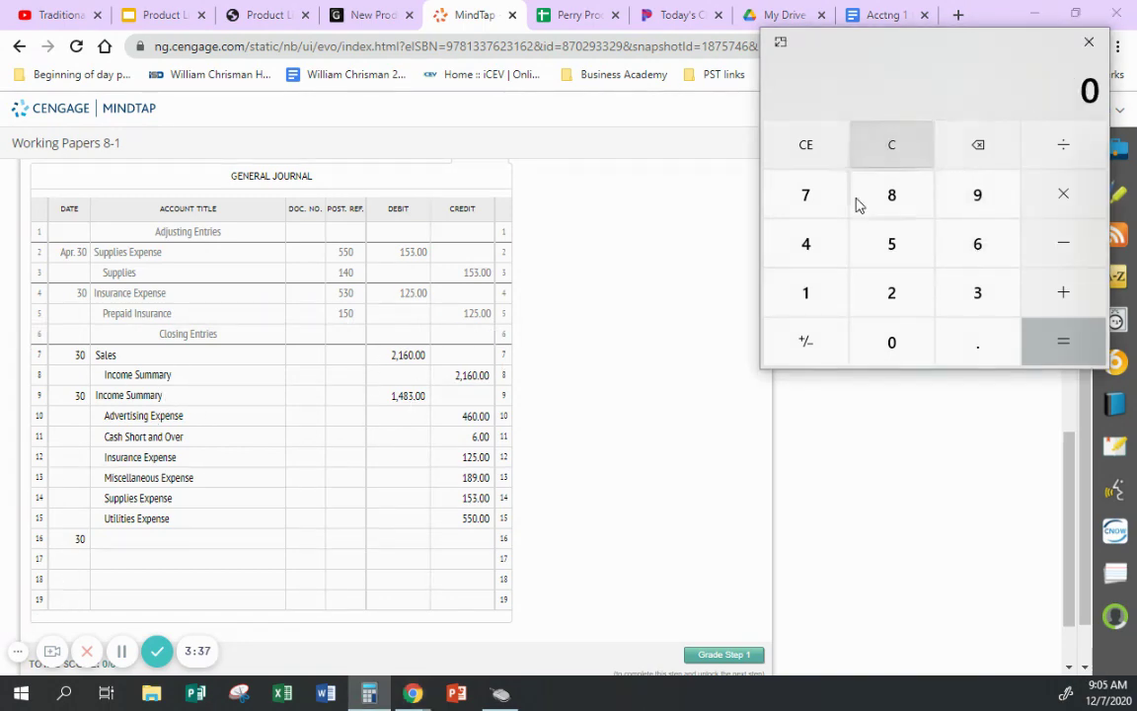
{"action": "scroll", "coordinate": [698, 250], "scroll_direction": "up", "scroll_amount": 1}
{"action": "scroll", "coordinate": [698, 251], "scroll_direction": "up", "scroll_amount": 4}
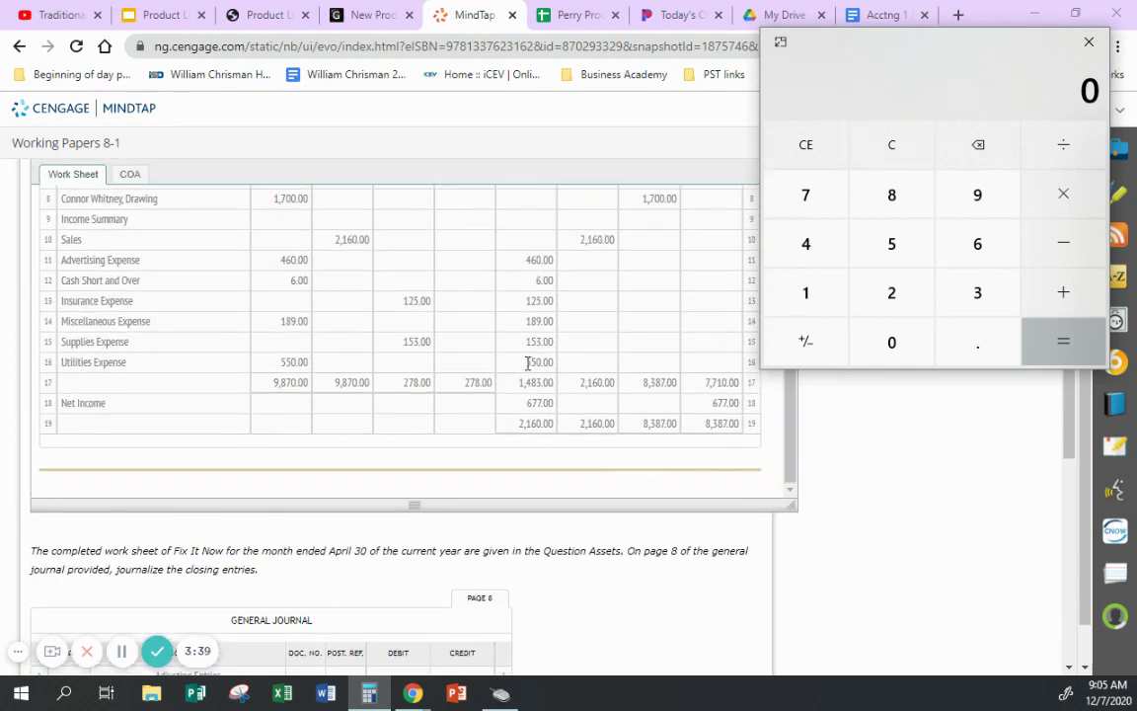
{"action": "scroll", "coordinate": [606, 310], "scroll_direction": "down", "scroll_amount": 5}
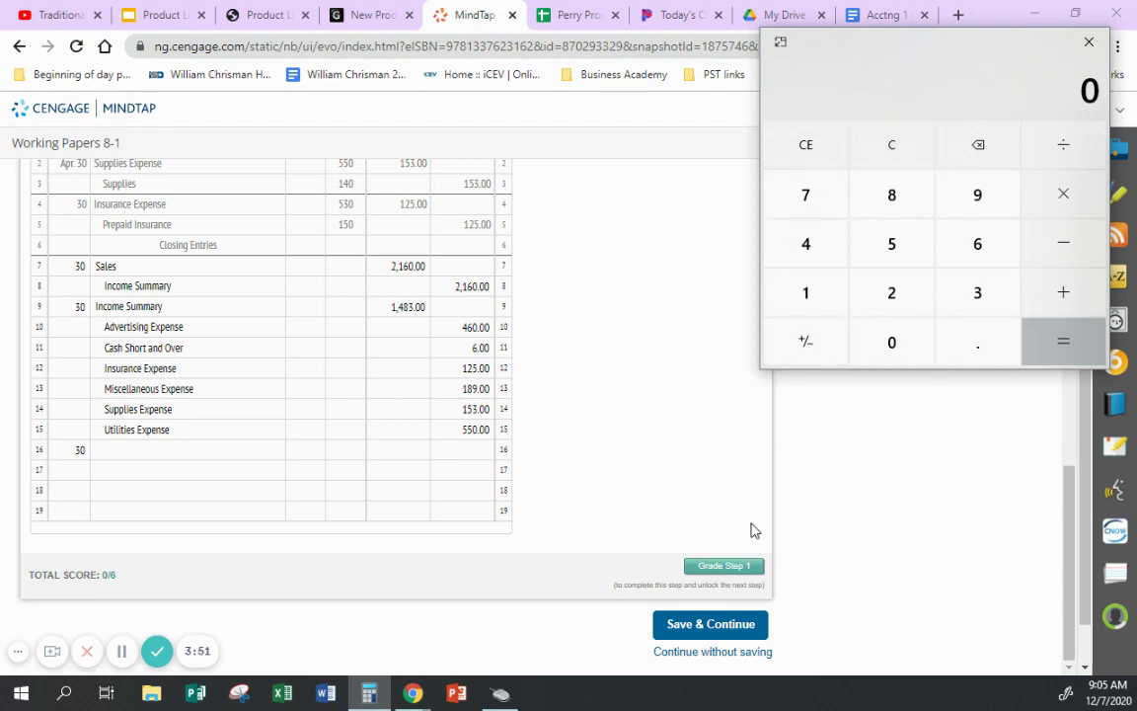
{"action": "type", "text": "2160"}
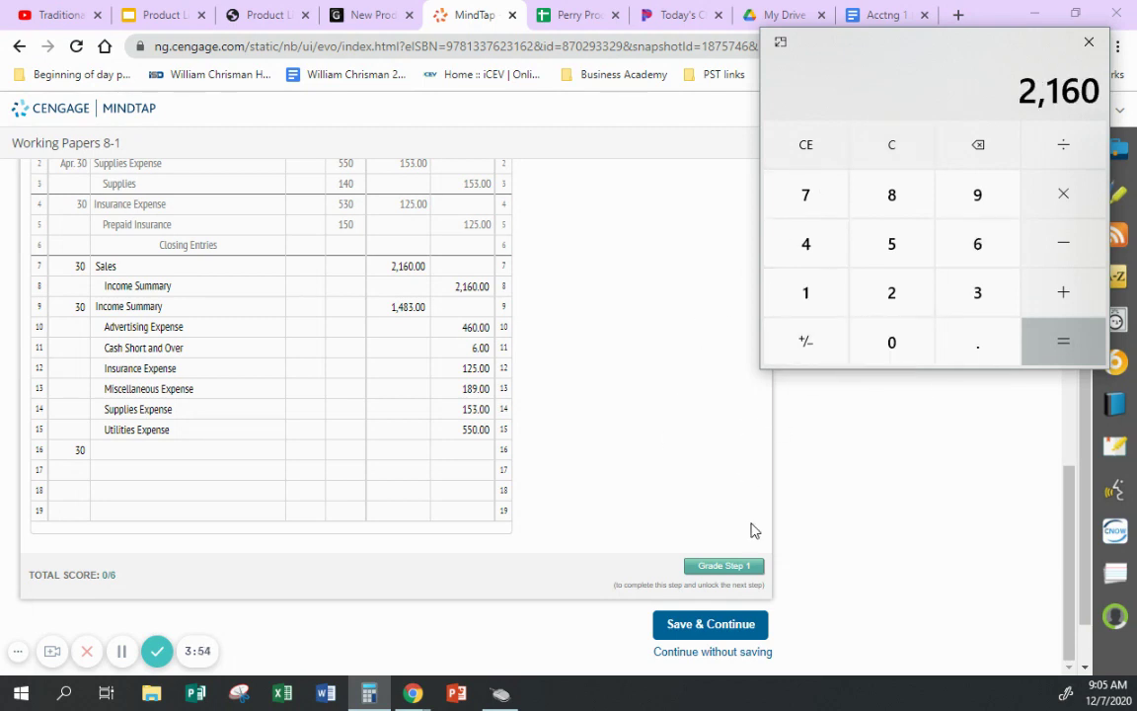
{"action": "type", "text": "-1483"}
{"action": "key", "text": "Return"}
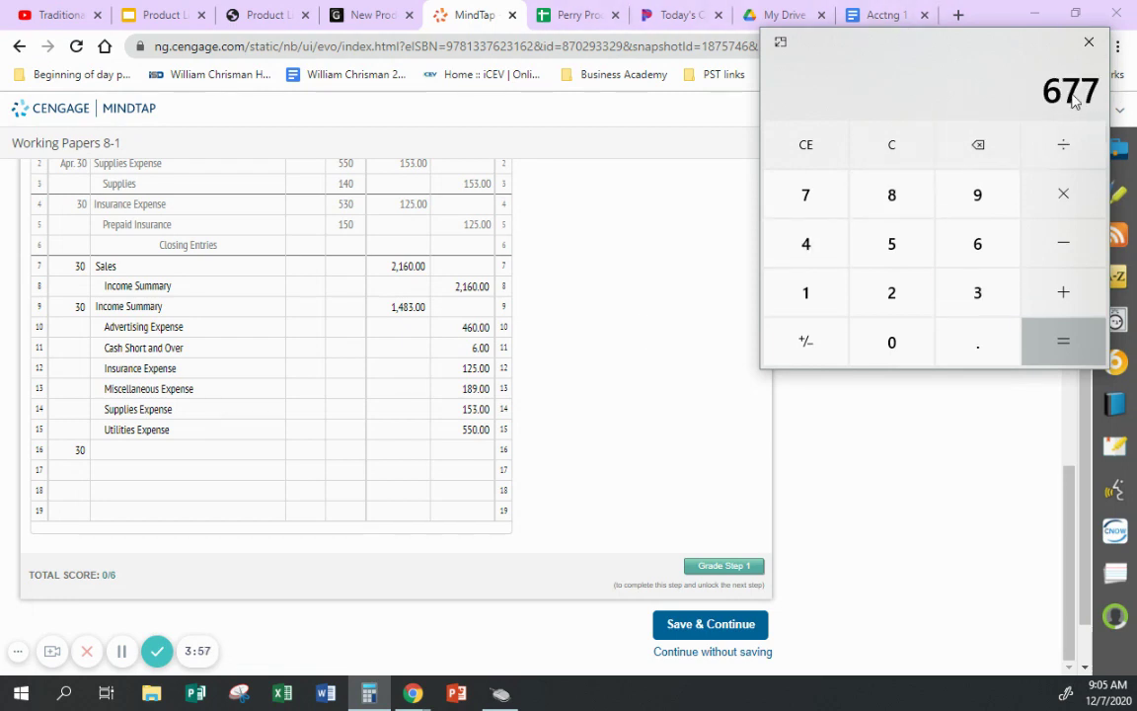
{"action": "left_click", "coordinate": [217, 452]}
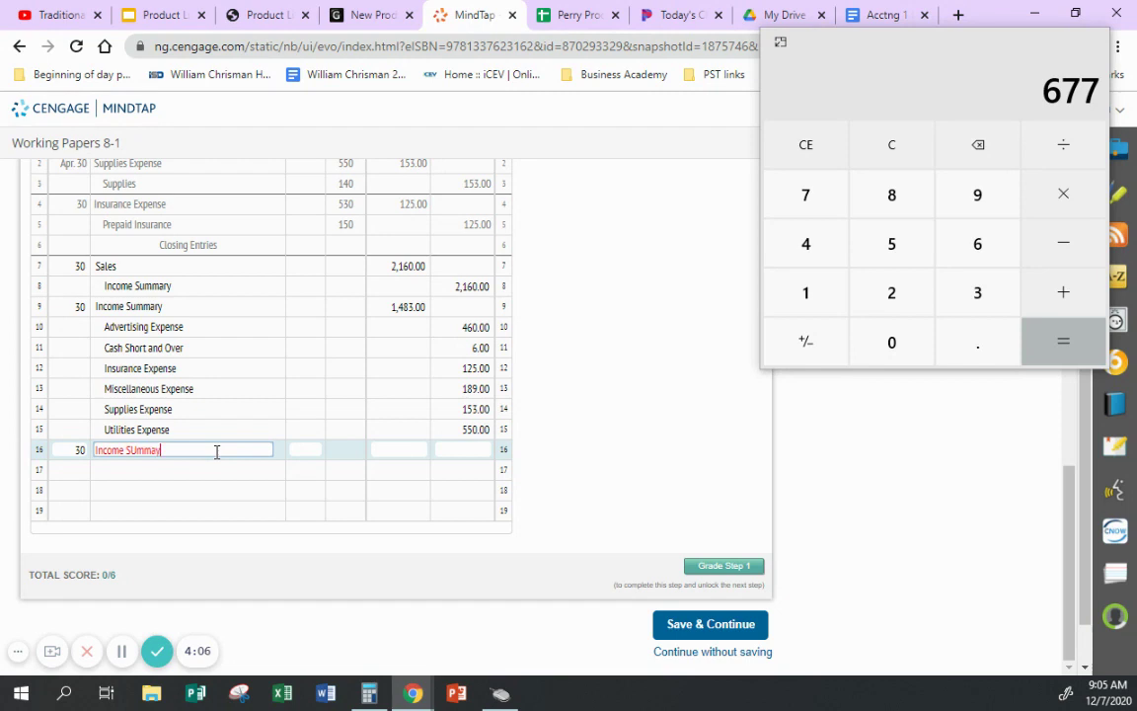
- Correct row 16's title to Income Summary and debit it 677.00
{"action": "key", "text": "BackSpace"}
{"action": "type", "text": "ary"}
{"action": "key", "text": "Tab"}
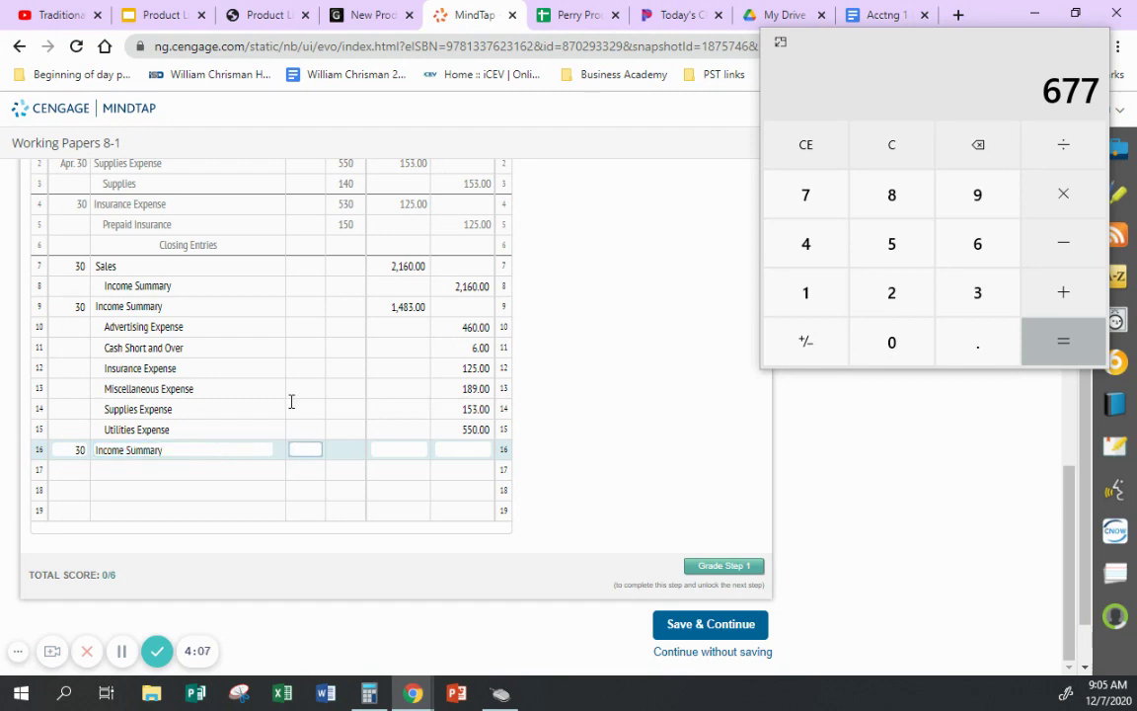
{"action": "left_click", "coordinate": [397, 449]}
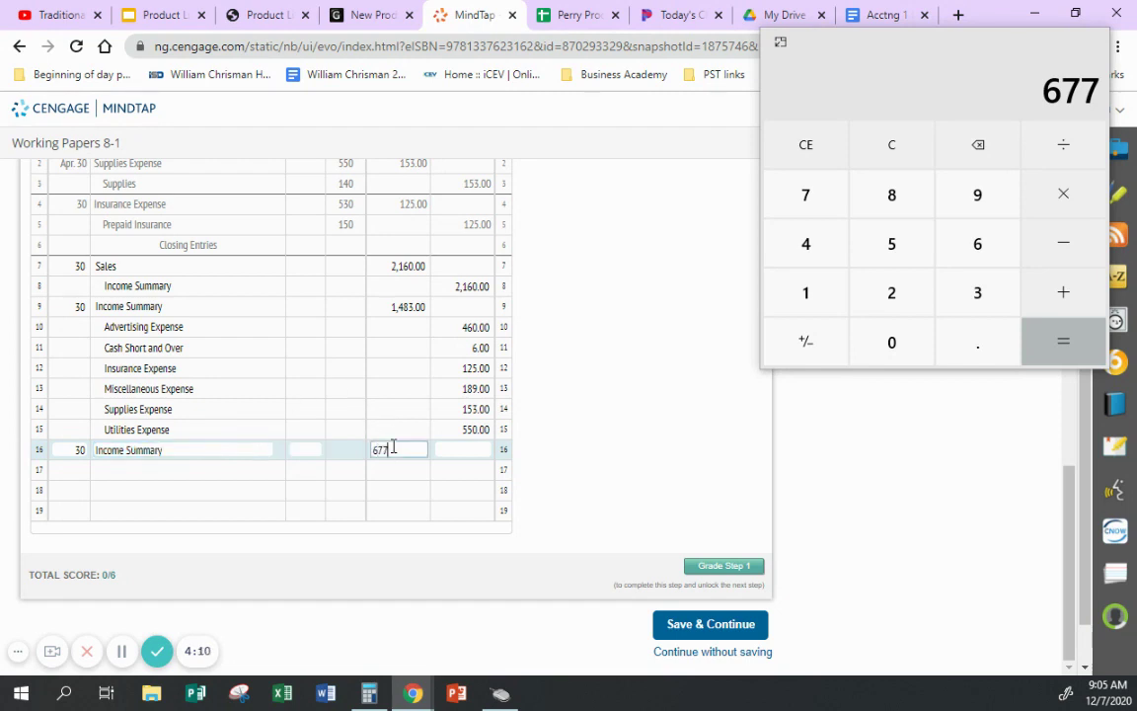
{"action": "type", "text": "677"}
{"action": "left_click", "coordinate": [272, 469]}
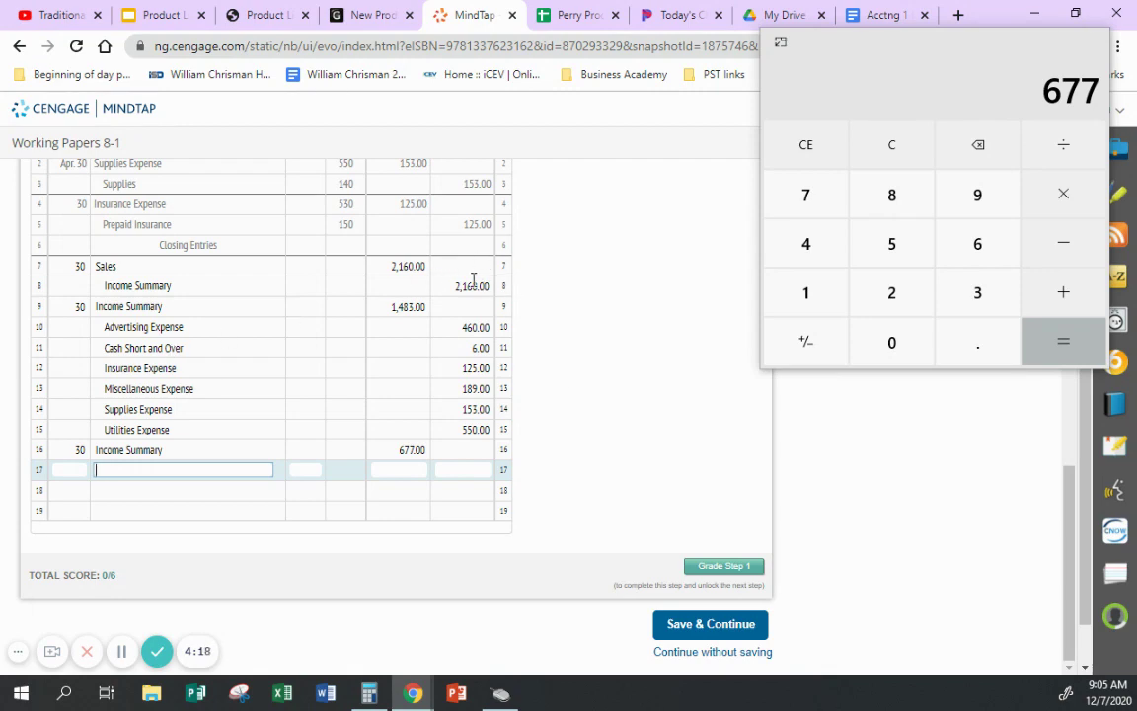
- Enter the matching 677.00 credit on journal row 17
{"action": "scroll", "coordinate": [612, 280], "scroll_direction": "up", "scroll_amount": 2}
{"action": "scroll", "coordinate": [622, 267], "scroll_direction": "up", "scroll_amount": 3}
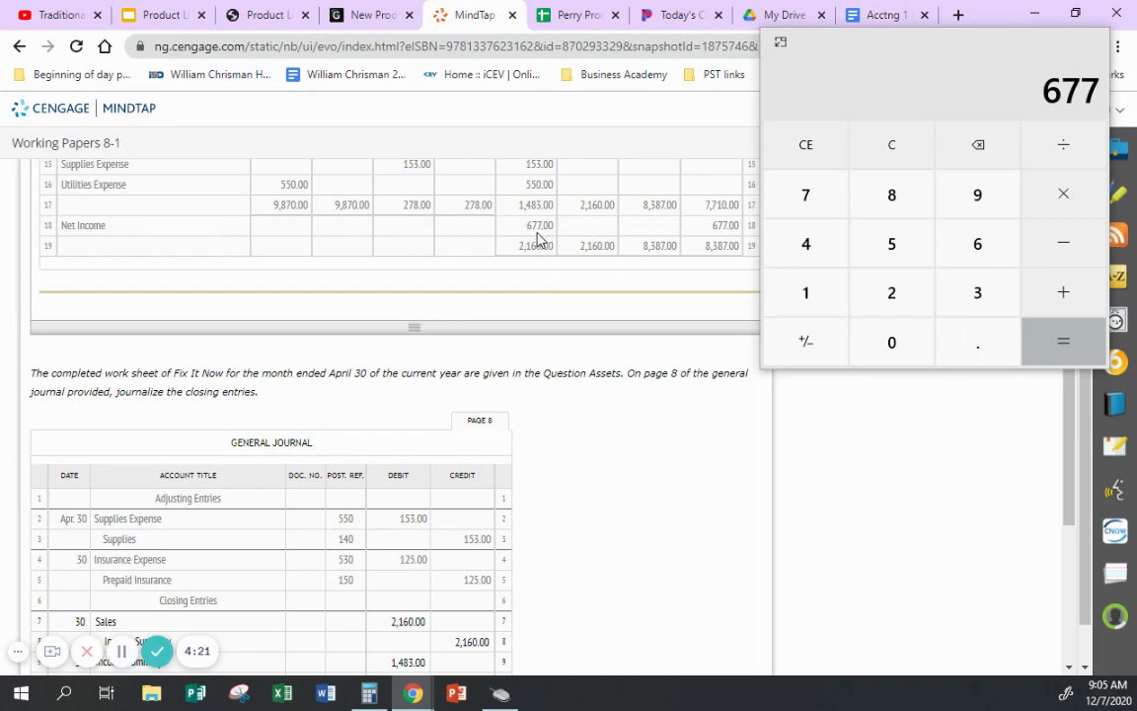
{"action": "scroll", "coordinate": [692, 498], "scroll_direction": "down", "scroll_amount": 4}
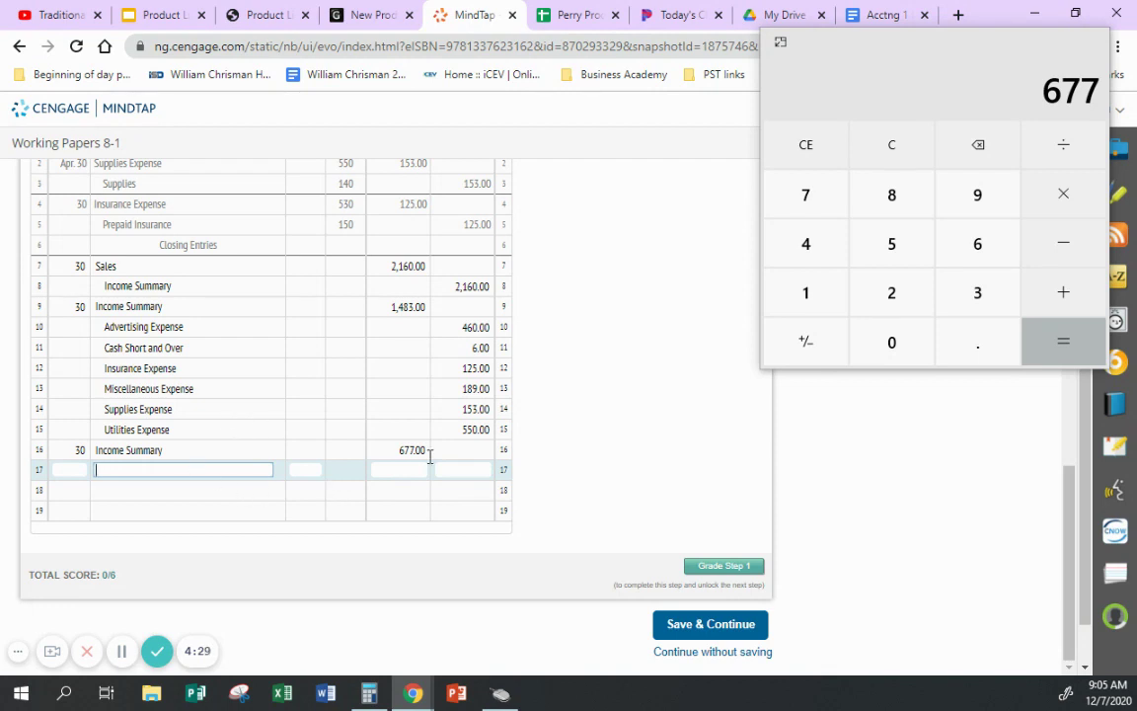
{"action": "left_click", "coordinate": [475, 469]}
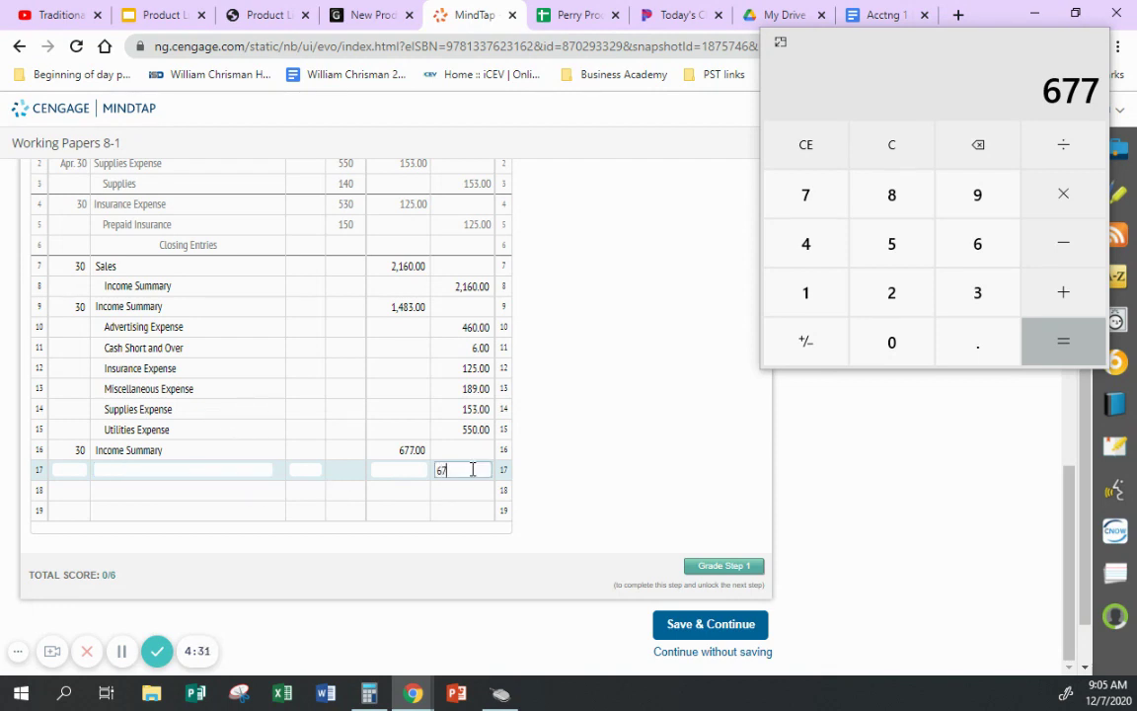
{"action": "type", "text": "677"}
{"action": "left_click", "coordinate": [550, 464]}
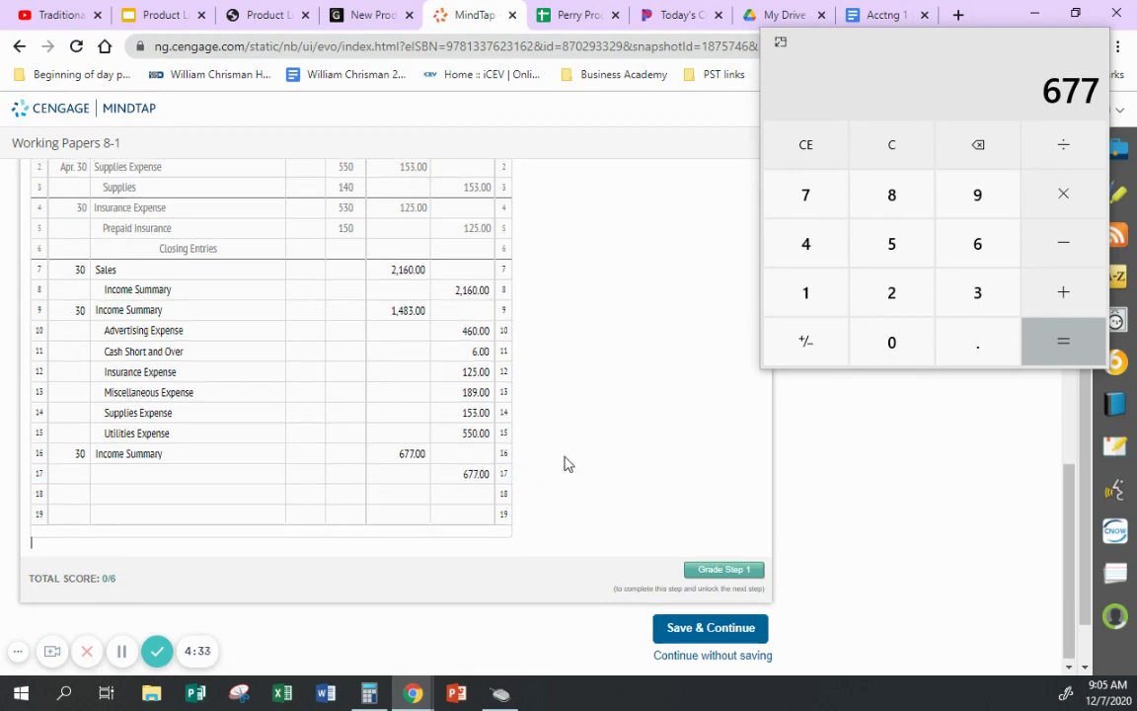
{"action": "scroll", "coordinate": [565, 464], "scroll_direction": "up", "scroll_amount": 5}
{"action": "scroll", "coordinate": [209, 359], "scroll_direction": "up", "scroll_amount": 3}
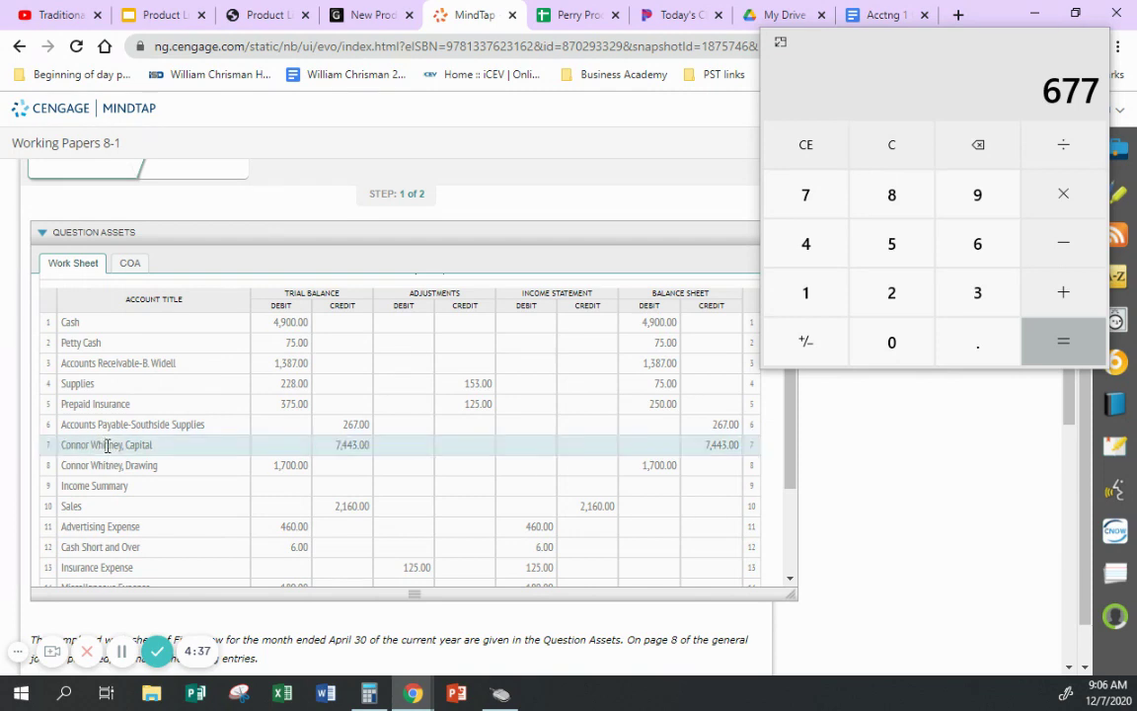
- Copy the owner's capital account from the work sheet into row 17's account title
{"action": "triple_click", "coordinate": [103, 445]}
{"action": "key", "text": "ctrl+c"}
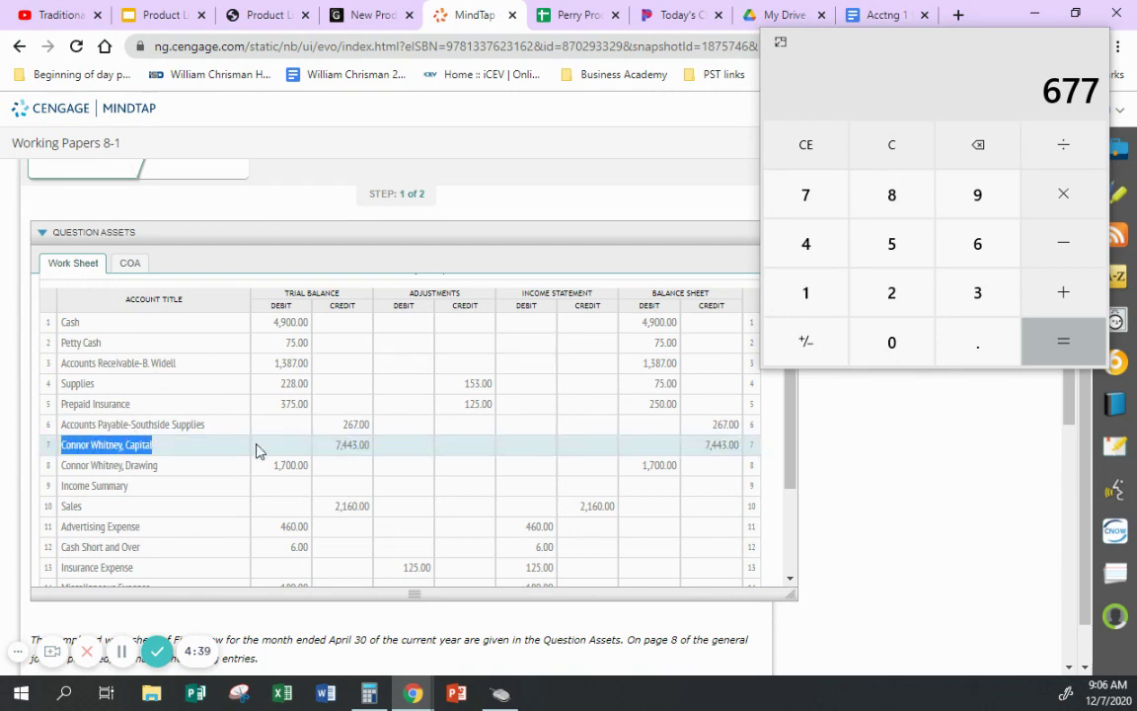
{"action": "scroll", "coordinate": [638, 537], "scroll_direction": "down", "scroll_amount": 3}
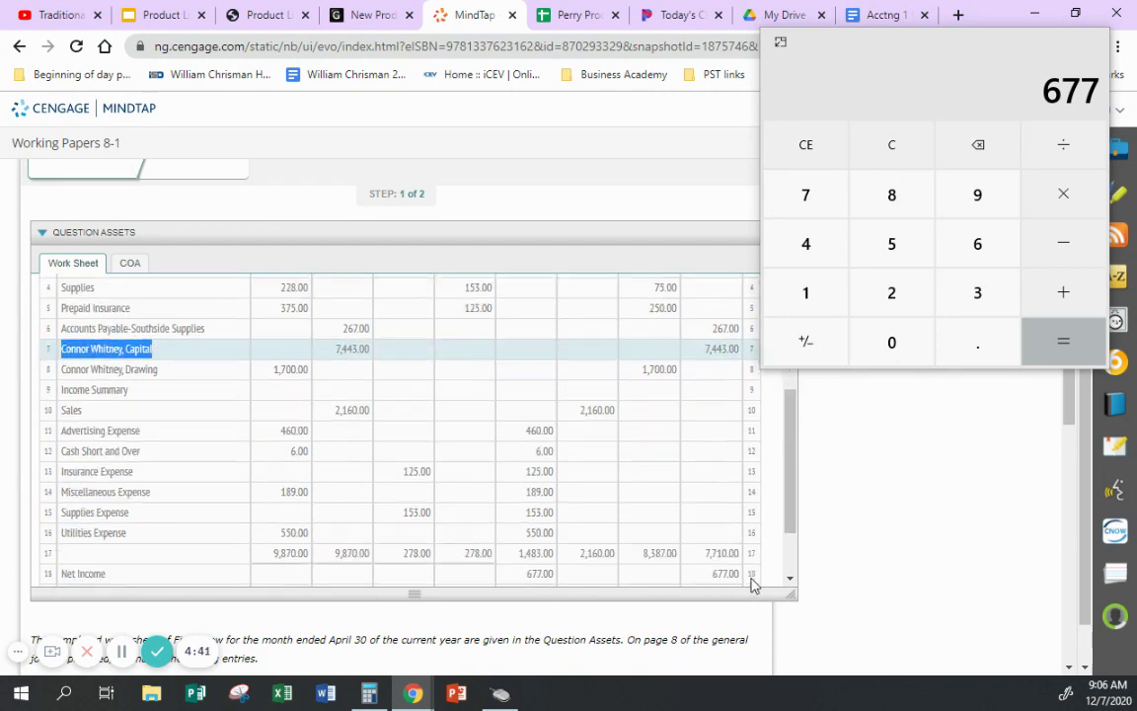
{"action": "scroll", "coordinate": [790, 533], "scroll_direction": "down", "scroll_amount": 5}
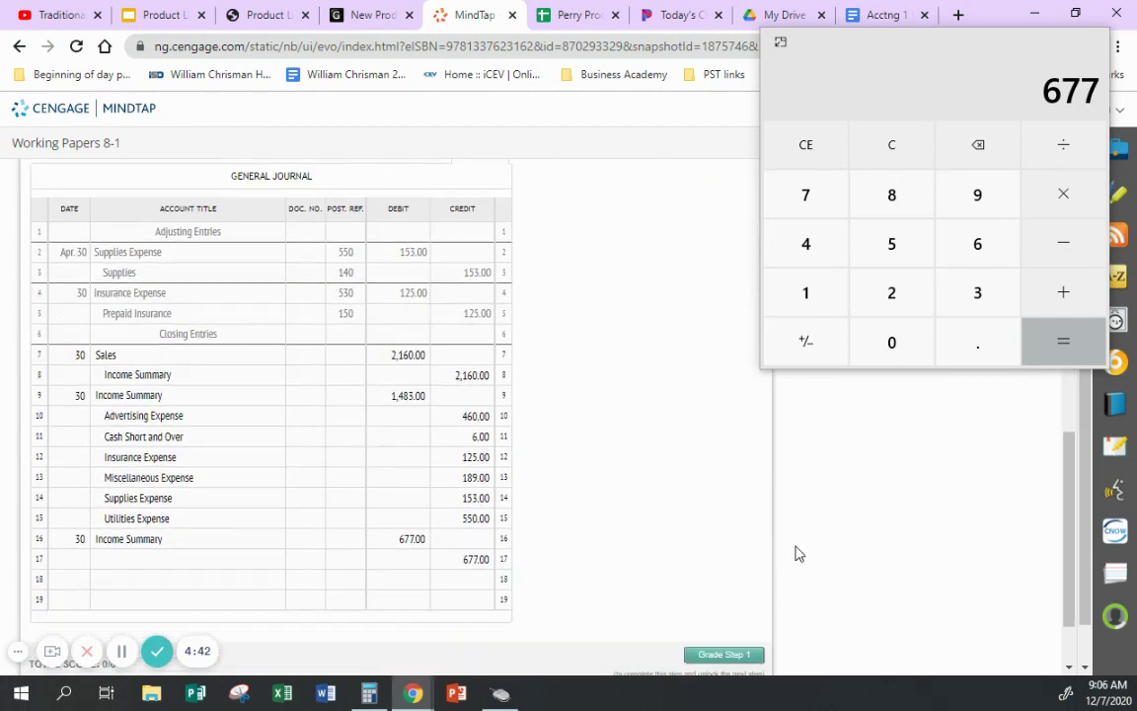
{"action": "left_click", "coordinate": [211, 558]}
{"action": "key", "text": "ctrl+v"}
{"action": "left_click", "coordinate": [608, 544]}
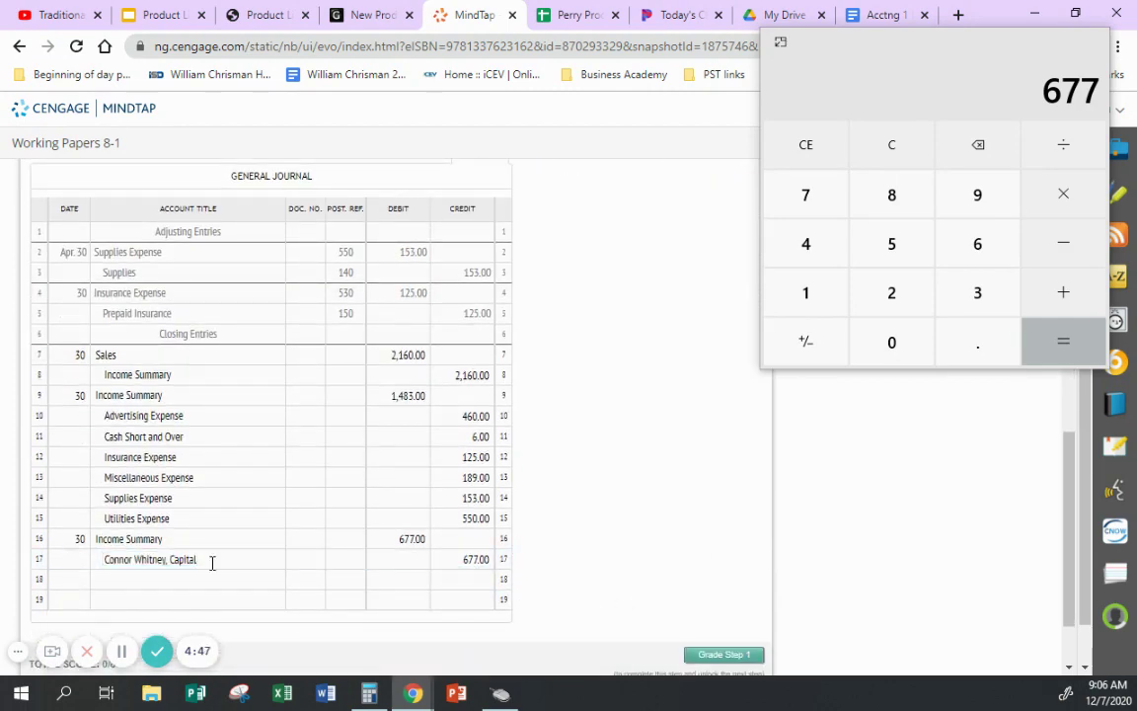
{"action": "left_click", "coordinate": [78, 578]}
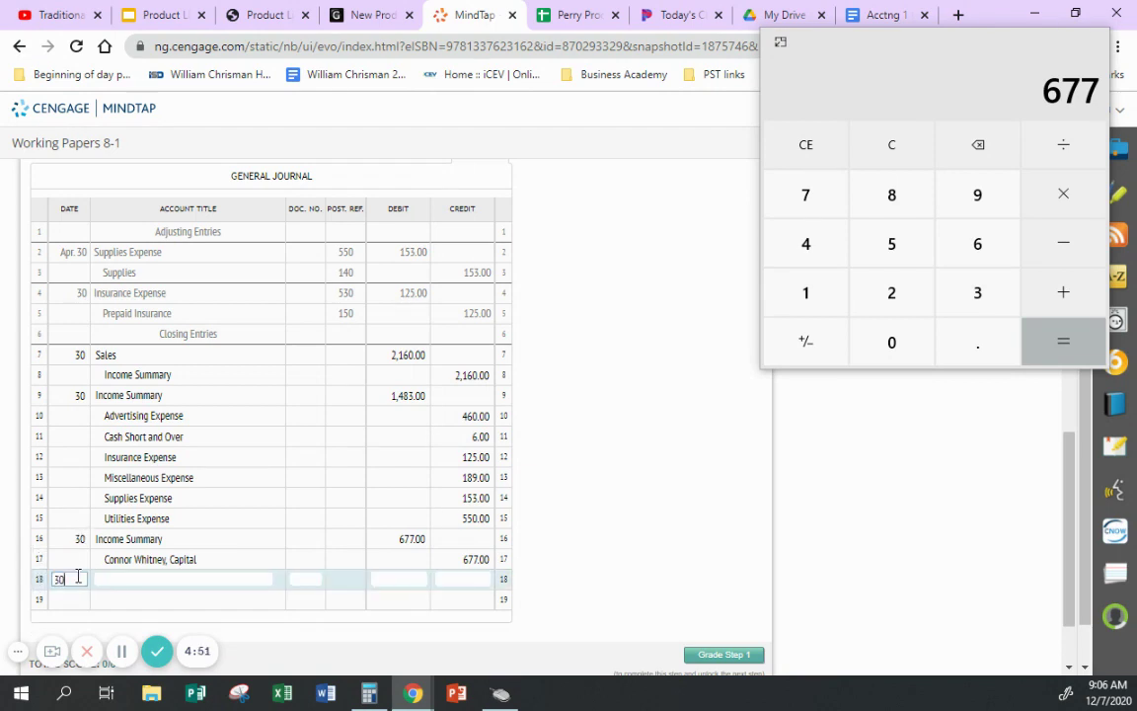
- Date journal row 18 as the 30th and check the Drawing balance on the work sheet
{"action": "type", "text": "30"}
{"action": "left_click", "coordinate": [628, 555]}
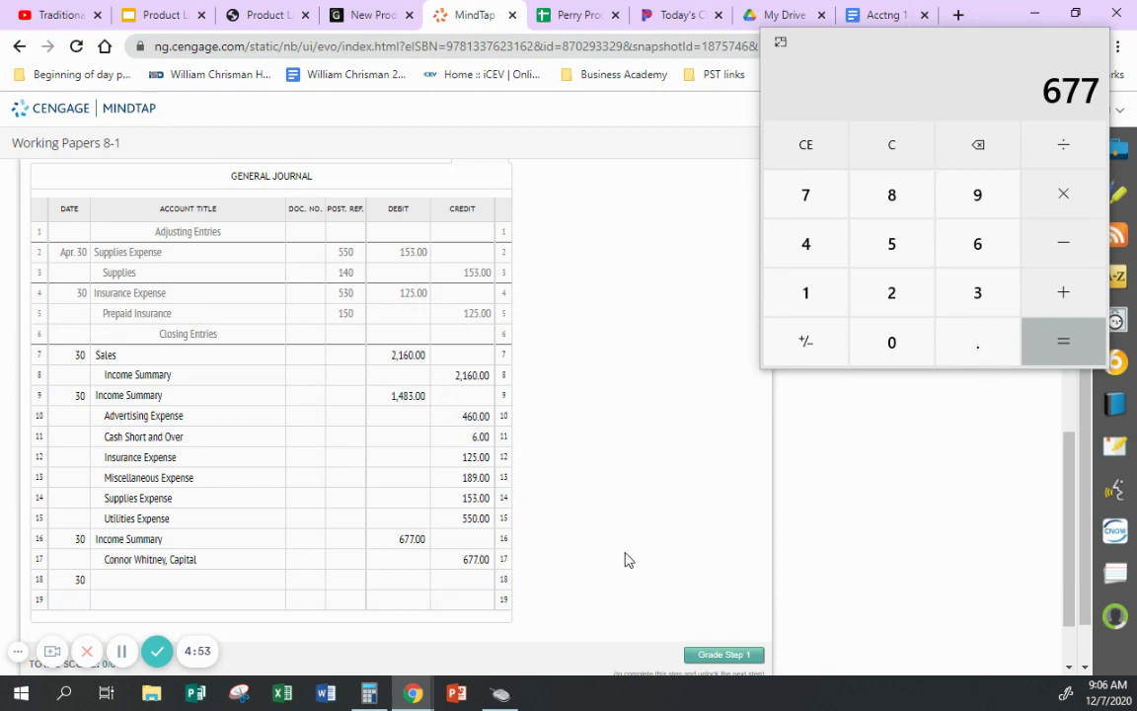
{"action": "scroll", "coordinate": [645, 474], "scroll_direction": "up", "scroll_amount": 5}
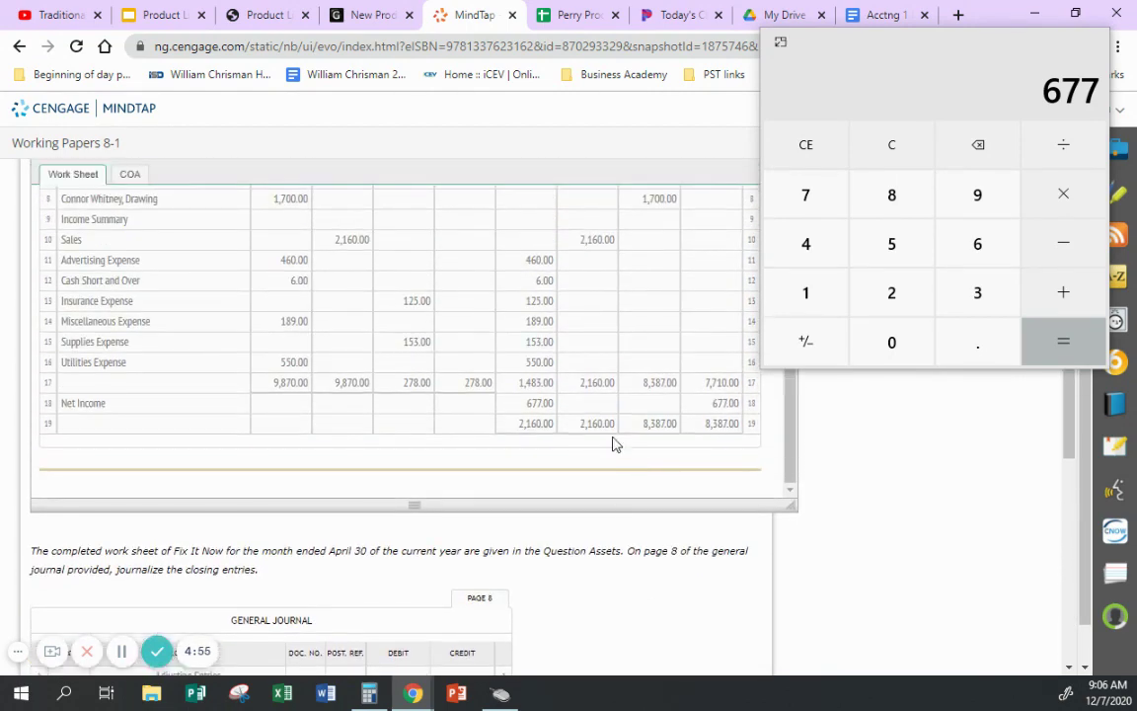
{"action": "scroll", "coordinate": [593, 434], "scroll_direction": "up", "scroll_amount": 1}
{"action": "triple_click", "coordinate": [118, 287]}
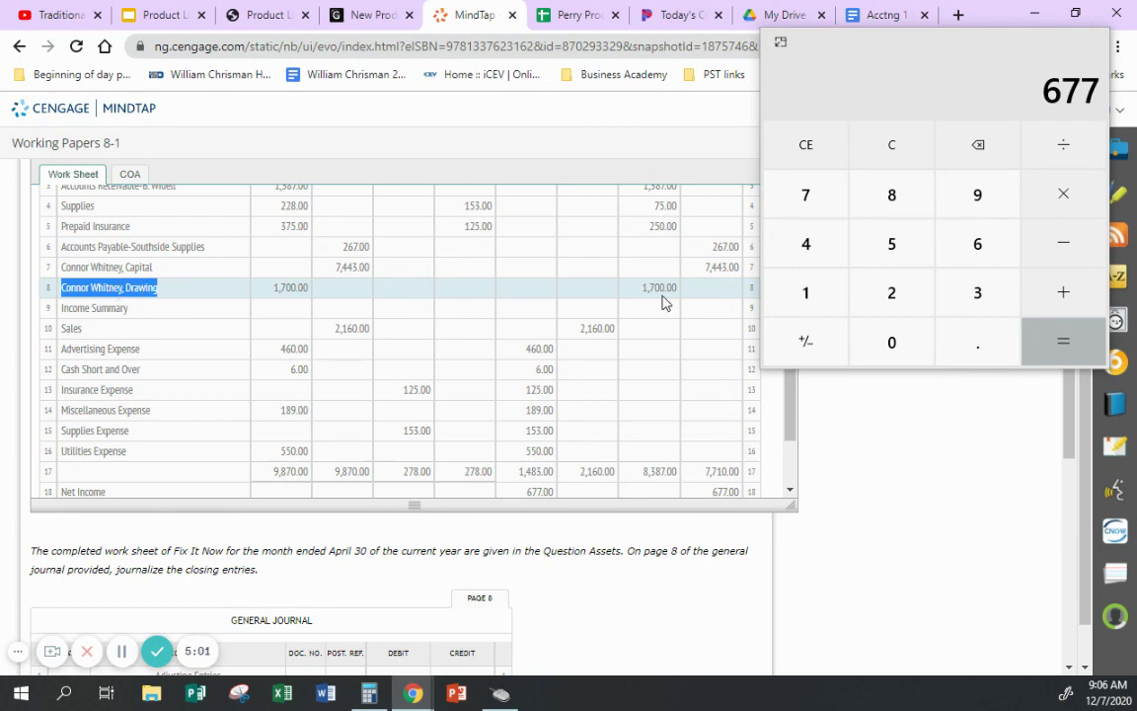
{"action": "scroll", "coordinate": [672, 340], "scroll_direction": "down", "scroll_amount": 2}
{"action": "scroll", "coordinate": [678, 339], "scroll_direction": "down", "scroll_amount": 5}
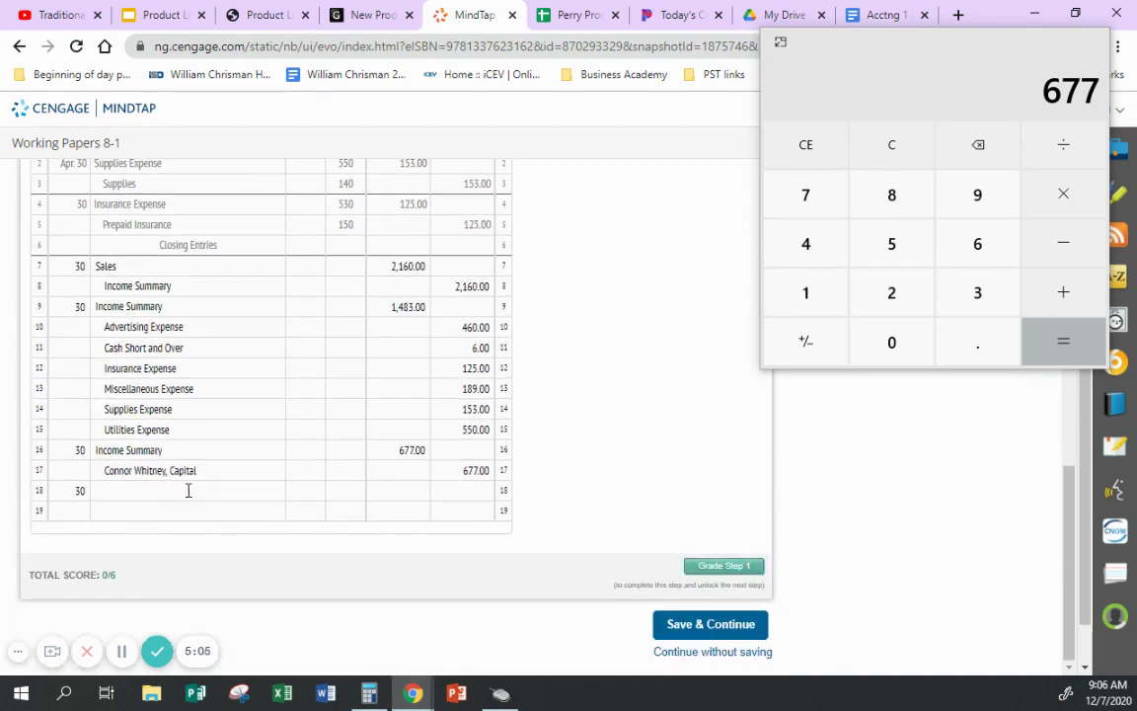
- Enter the owner's Capital account title on row 18 and the owner's Drawing title on row 19
{"action": "left_click", "coordinate": [187, 490]}
{"action": "type", "text": "Connor Whitney, Drawing"}
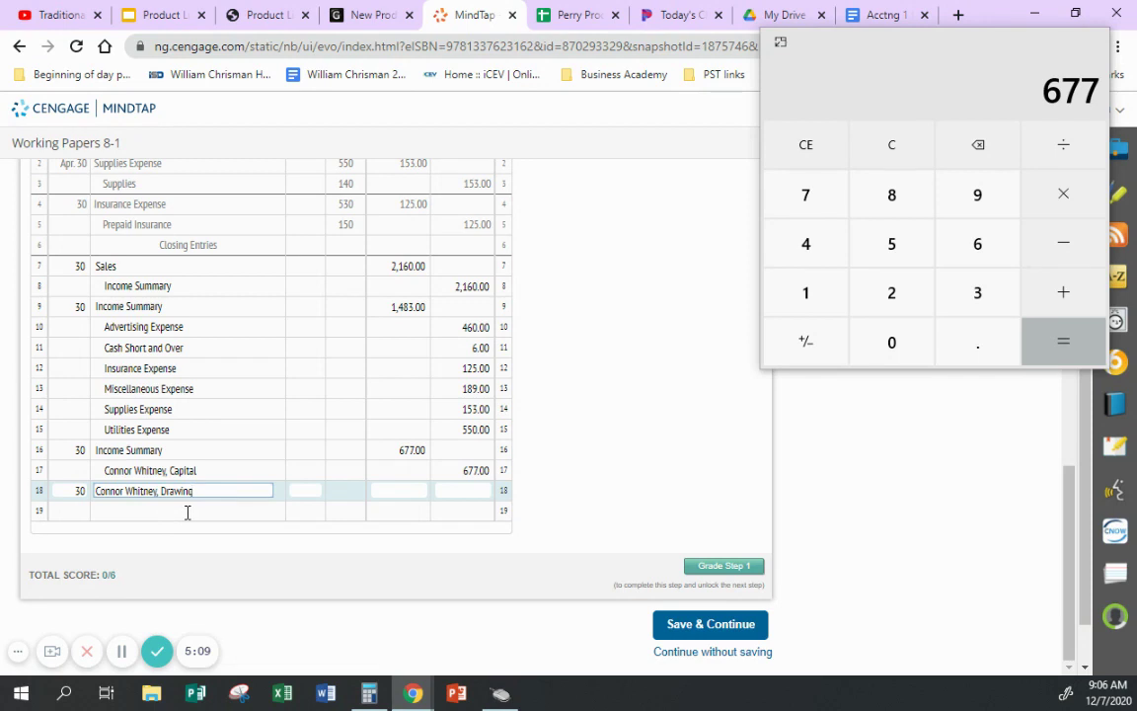
{"action": "left_click", "coordinate": [187, 511]}
{"action": "type", "text": "Connor Whitney, Drawing"}
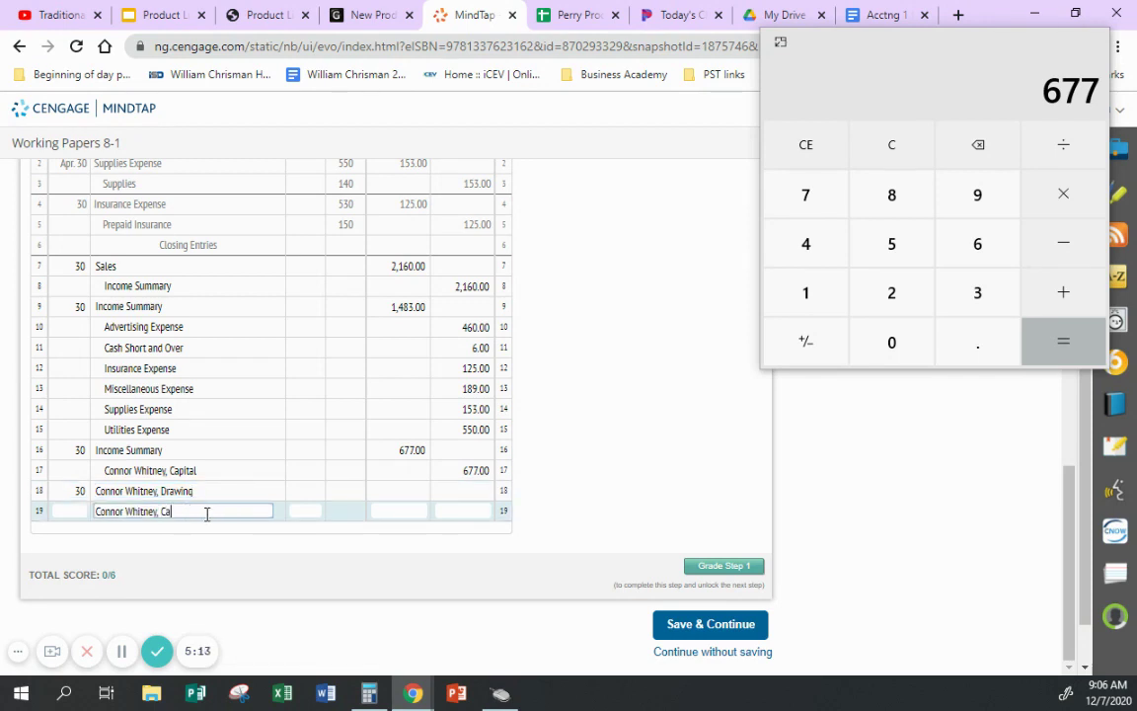
{"action": "left_click", "coordinate": [336, 541]}
{"action": "left_click", "coordinate": [203, 490]}
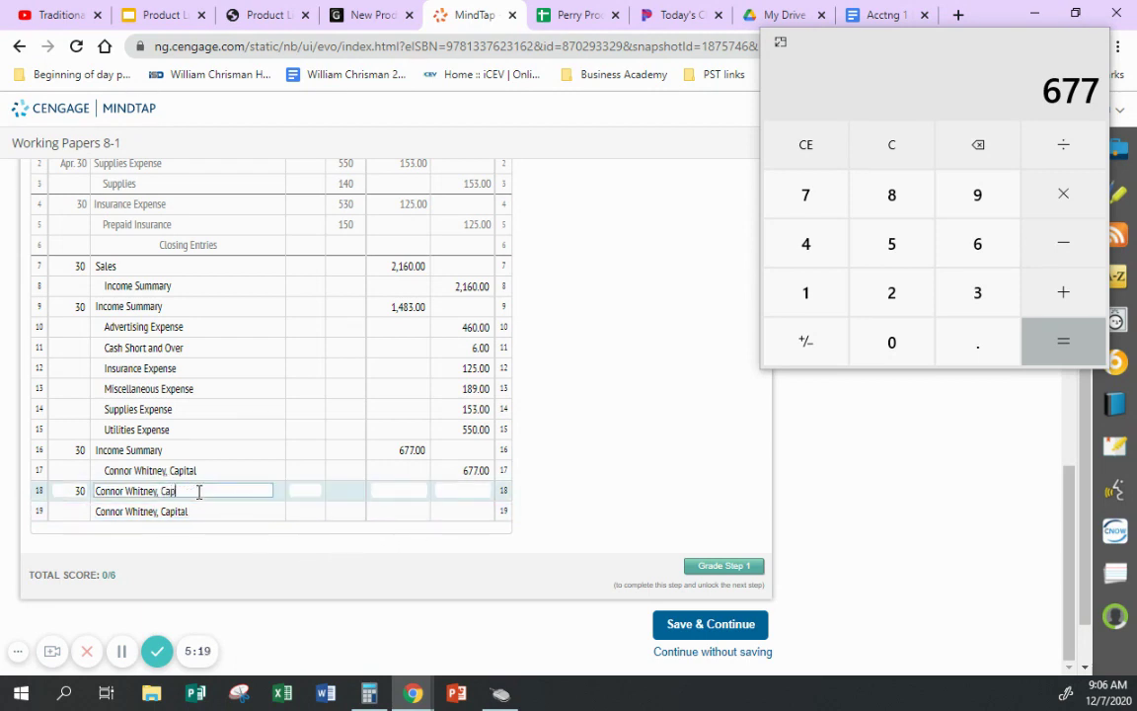
{"action": "left_click", "coordinate": [185, 509]}
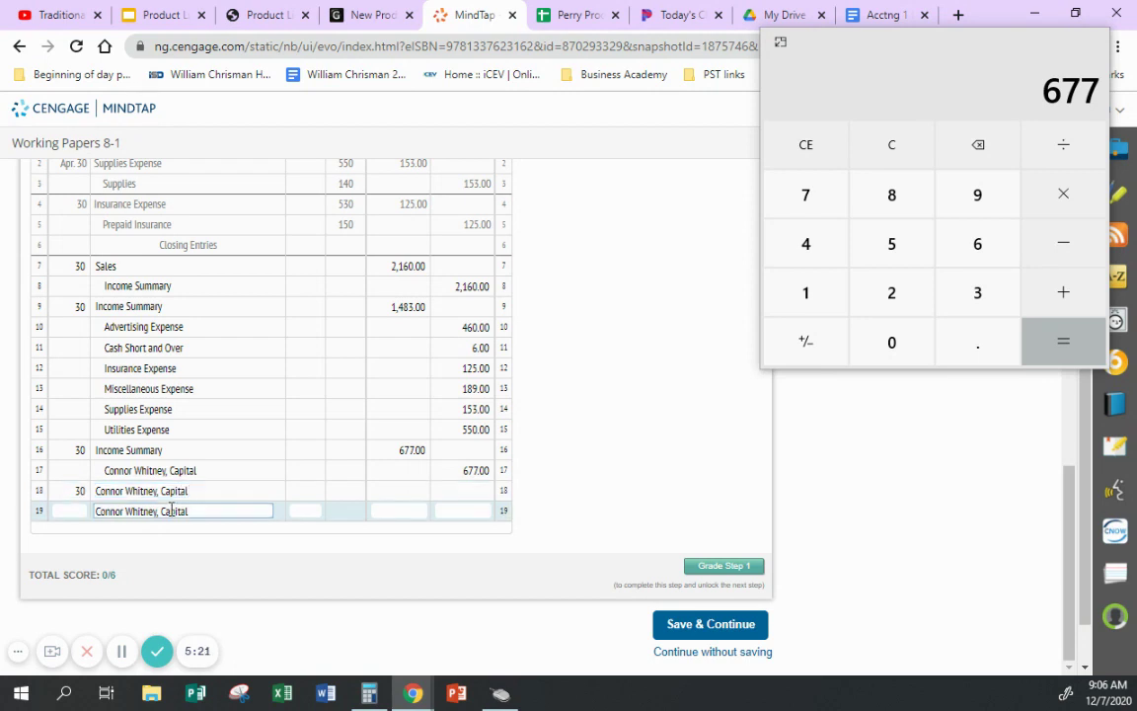
{"action": "double_click", "coordinate": [172, 509]}
{"action": "type", "text": "Drawing"}
{"action": "left_click", "coordinate": [671, 474]}
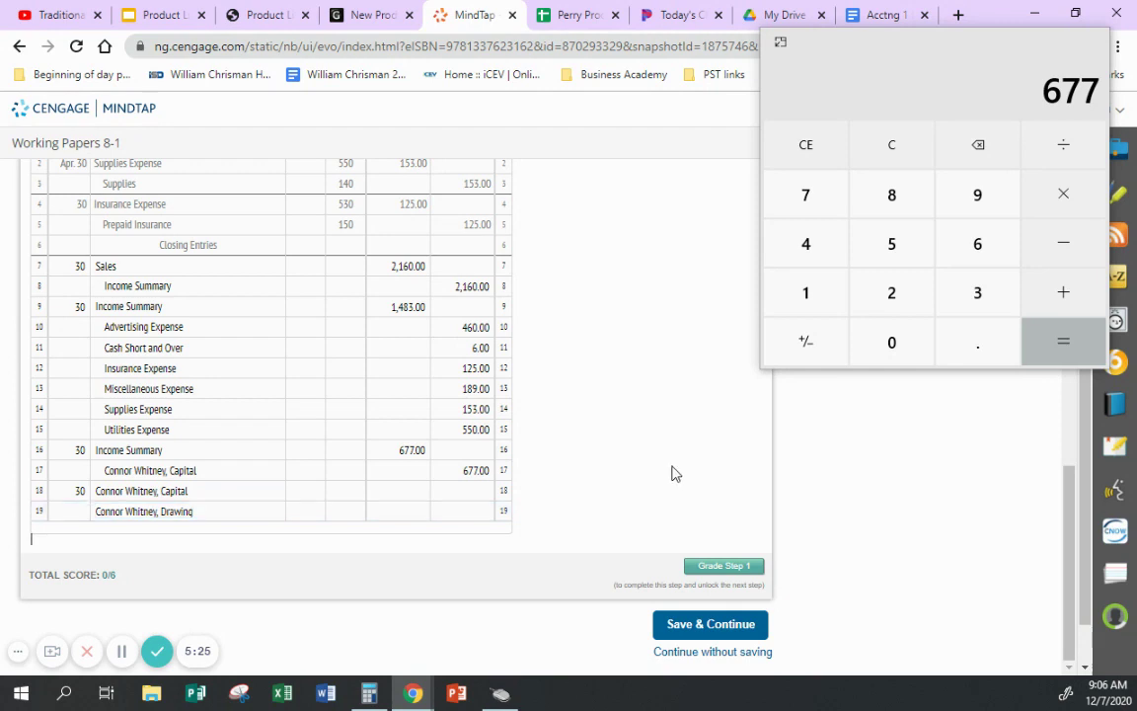
- Enter 1,700.00 as the Capital debit on row 18 and the Drawing credit on row 19
{"action": "left_click", "coordinate": [465, 512]}
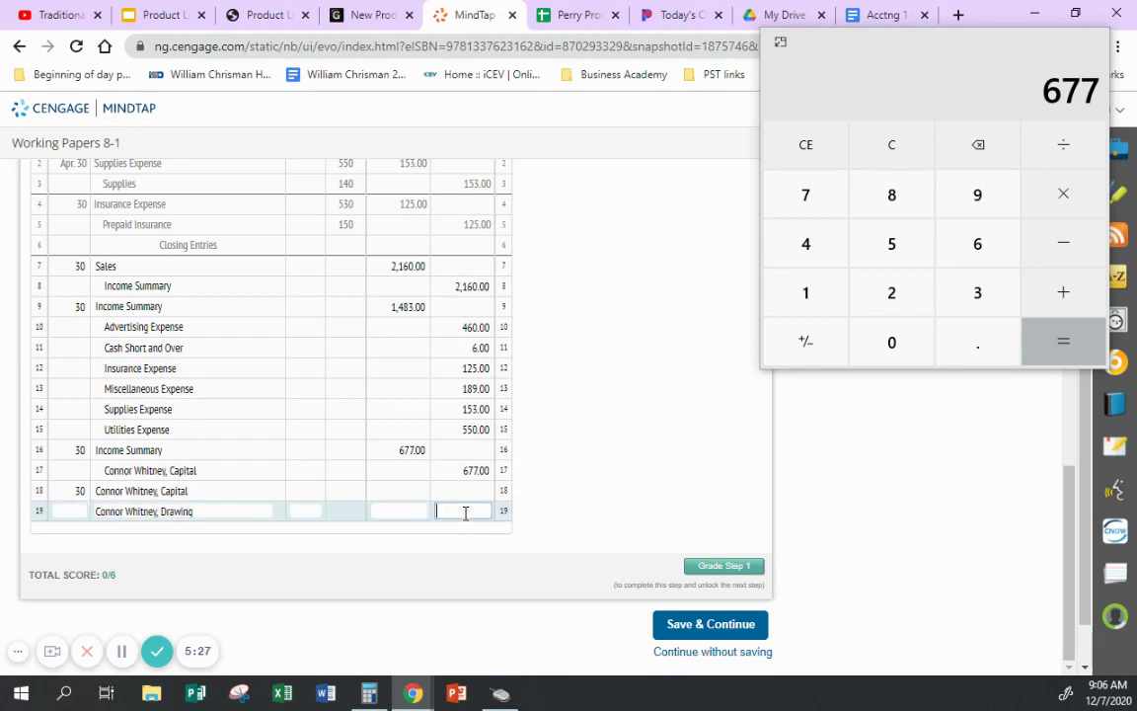
{"action": "type", "text": "1700"}
{"action": "left_click", "coordinate": [411, 491]}
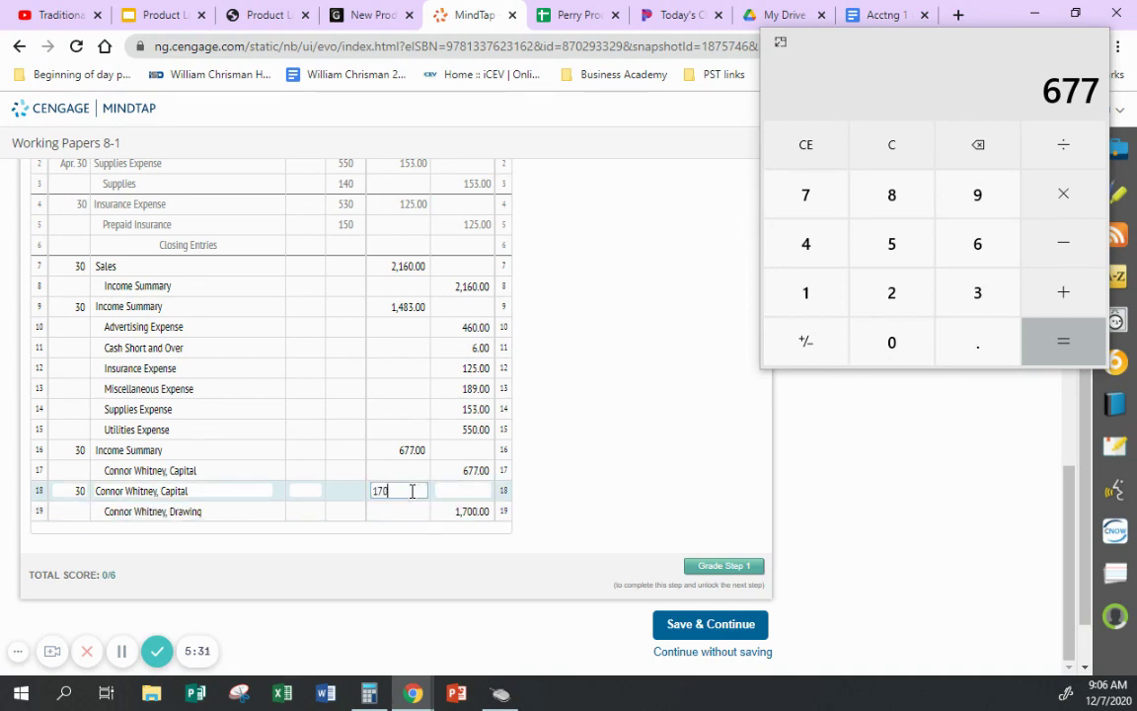
{"action": "type", "text": "1700"}
{"action": "left_click", "coordinate": [533, 494]}
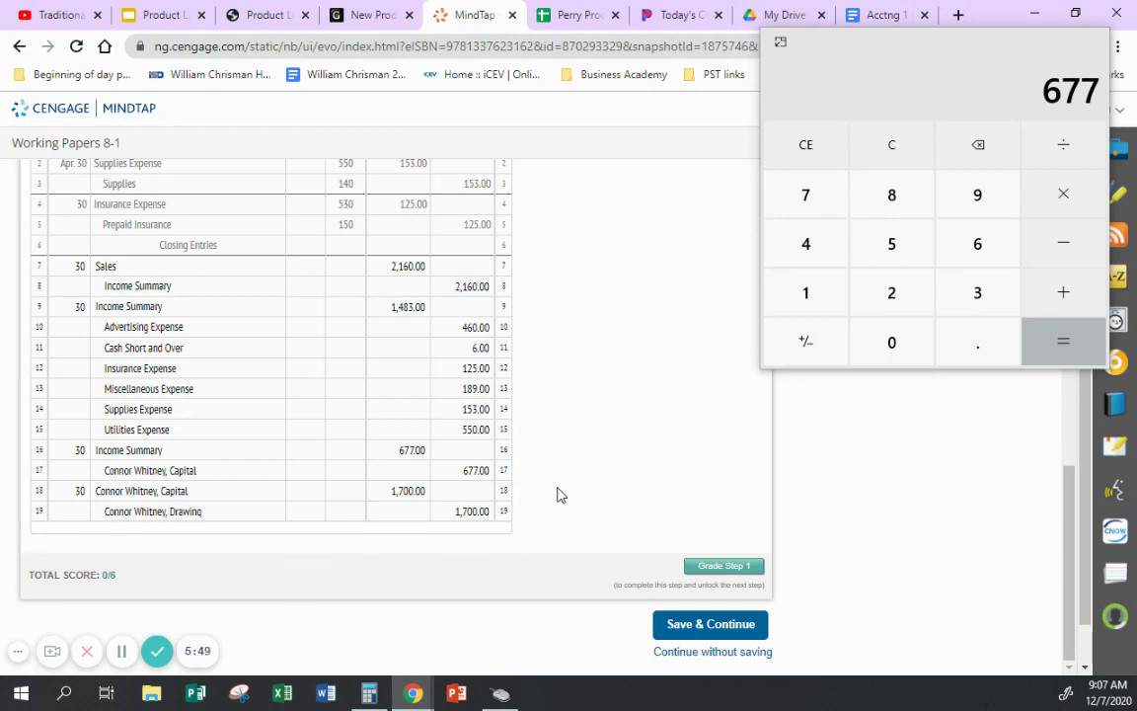
- Grade the journalized closing entries and advance to the posting step
{"action": "left_click", "coordinate": [708, 570]}
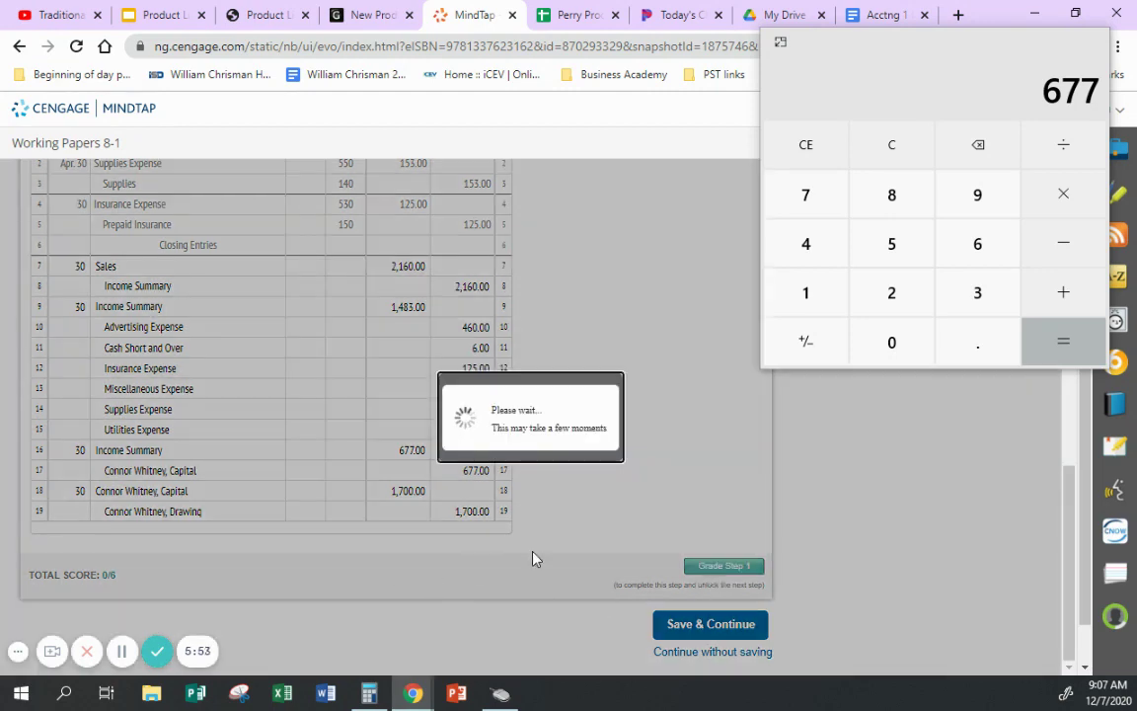
{"action": "scroll", "coordinate": [691, 521], "scroll_direction": "down", "scroll_amount": 15}
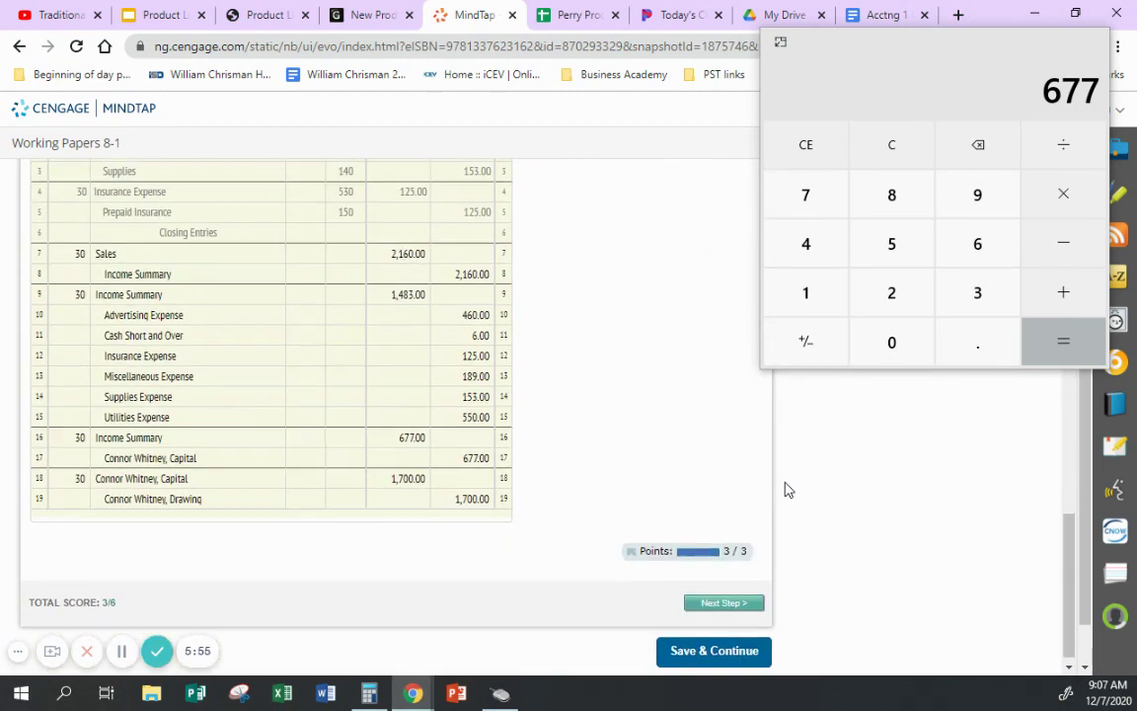
{"action": "left_click", "coordinate": [721, 597]}
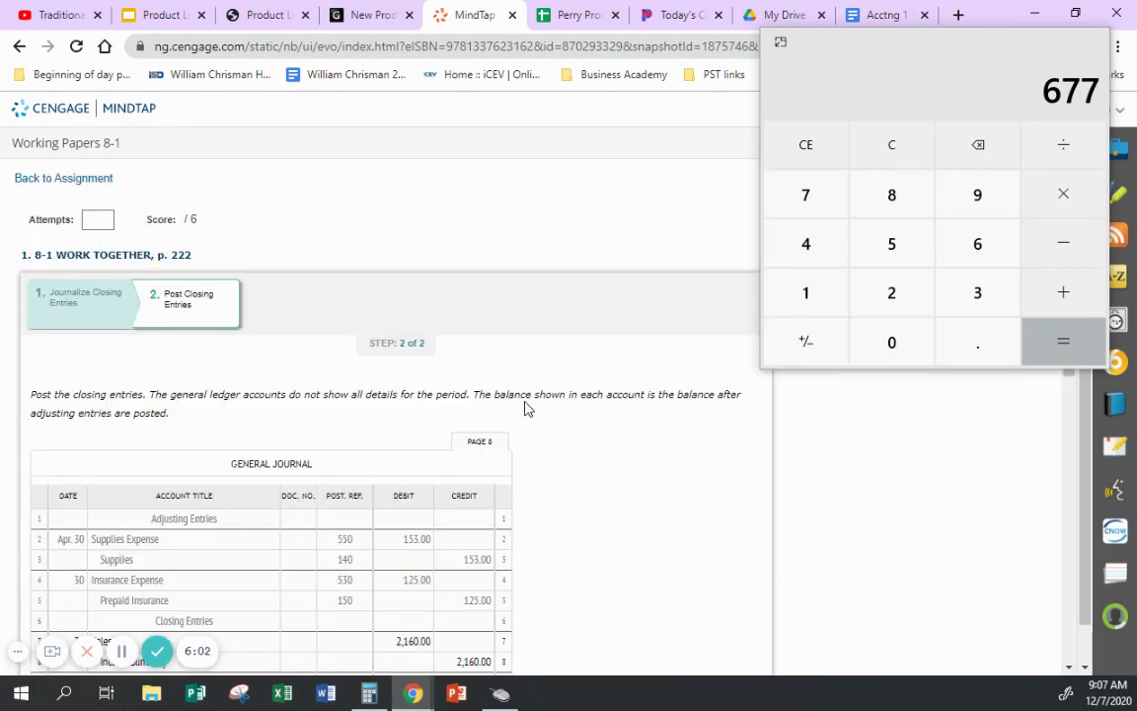
- Expand the Sales account in the General Ledger and begin dating its row 2 as 30
{"action": "scroll", "coordinate": [589, 382], "scroll_direction": "down", "scroll_amount": 5}
{"action": "scroll", "coordinate": [598, 373], "scroll_direction": "down", "scroll_amount": 3}
{"action": "scroll", "coordinate": [645, 337], "scroll_direction": "up", "scroll_amount": 2}
{"action": "scroll", "coordinate": [642, 338], "scroll_direction": "down", "scroll_amount": 1}
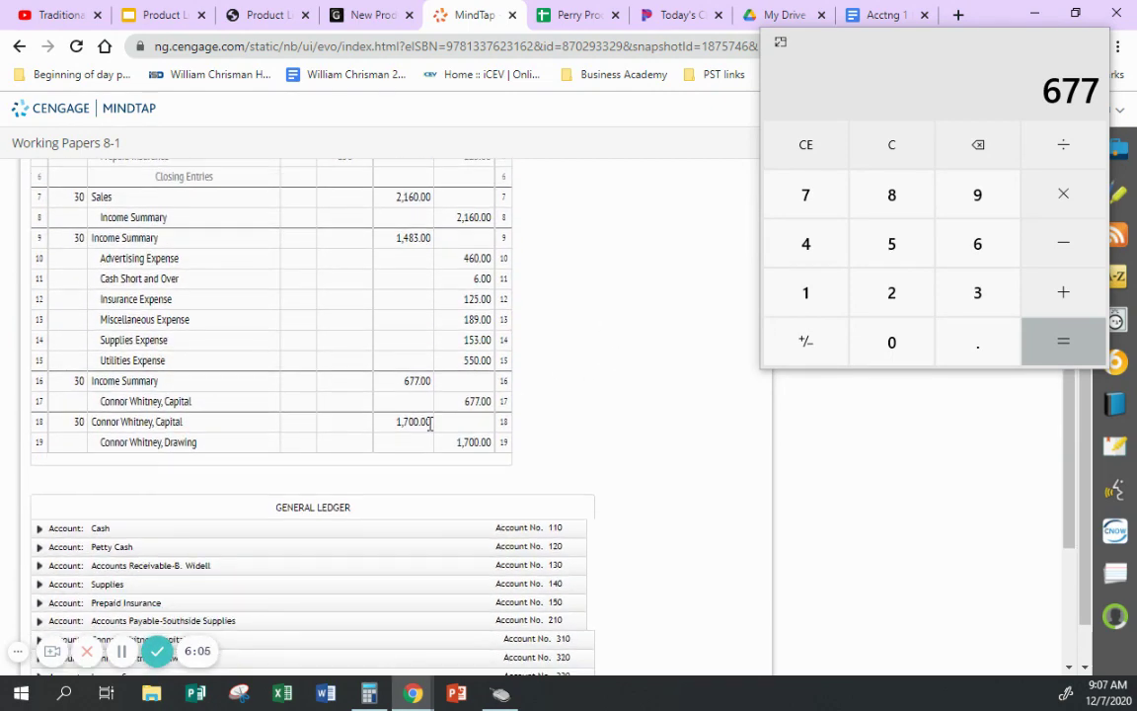
{"action": "scroll", "coordinate": [432, 424], "scroll_direction": "down", "scroll_amount": 2}
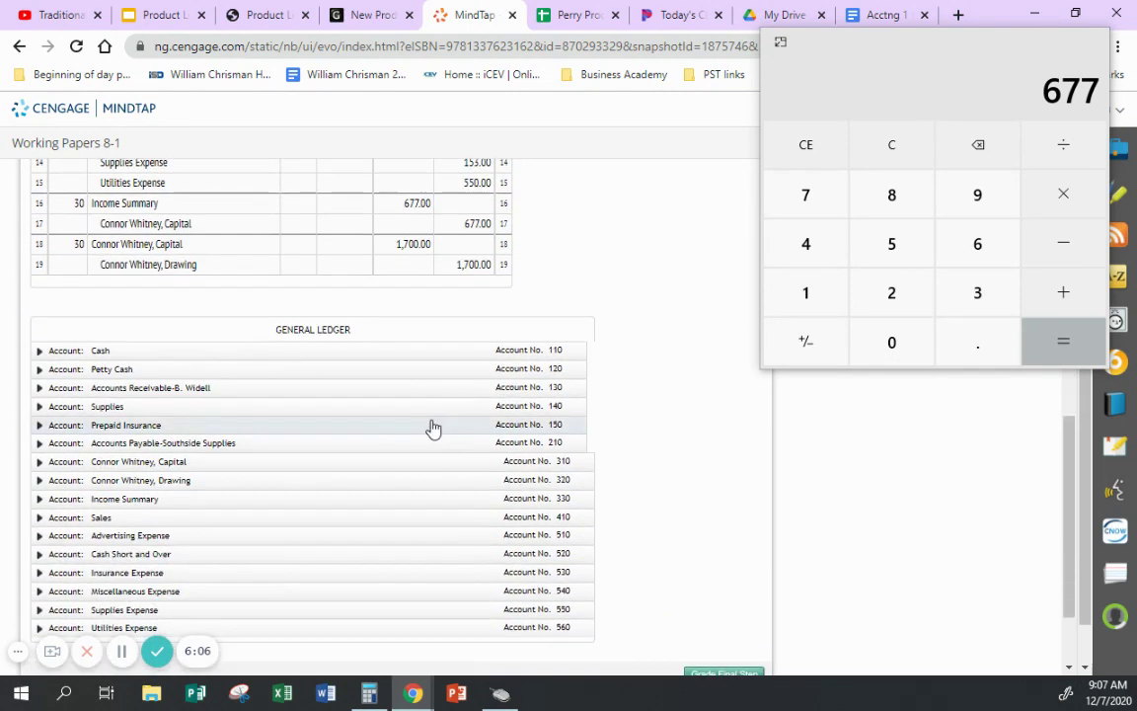
{"action": "left_click", "coordinate": [39, 518]}
{"action": "scroll", "coordinate": [666, 408], "scroll_direction": "up", "scroll_amount": 5}
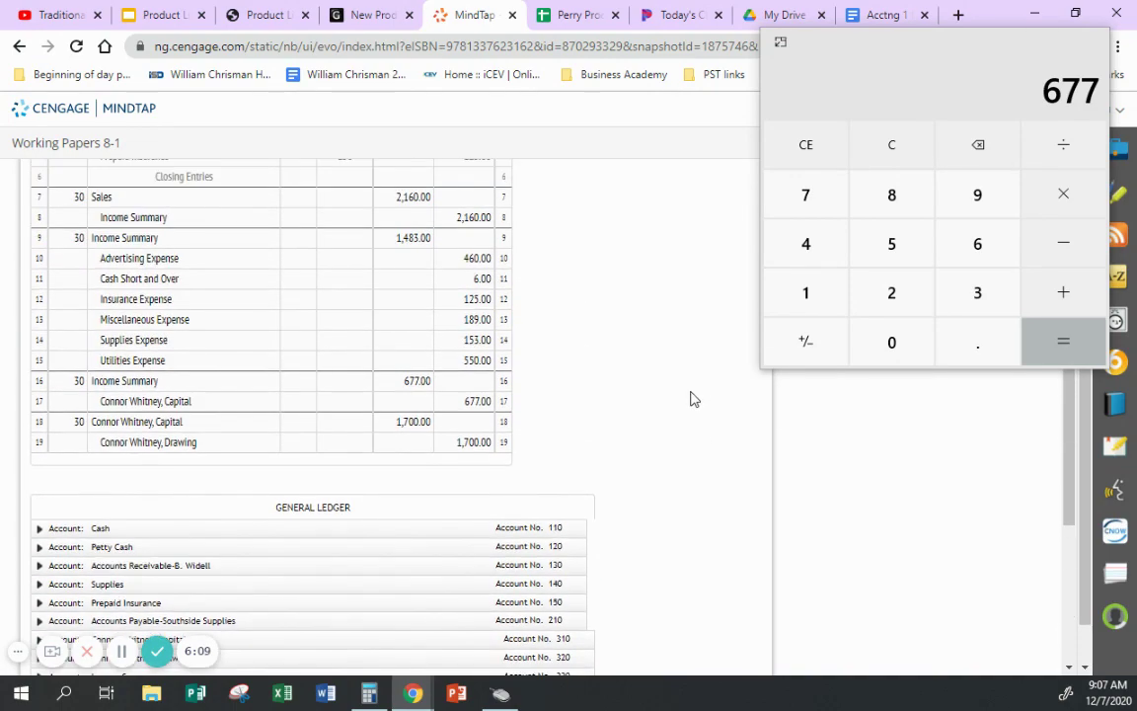
{"action": "scroll", "coordinate": [694, 397], "scroll_direction": "down", "scroll_amount": 5}
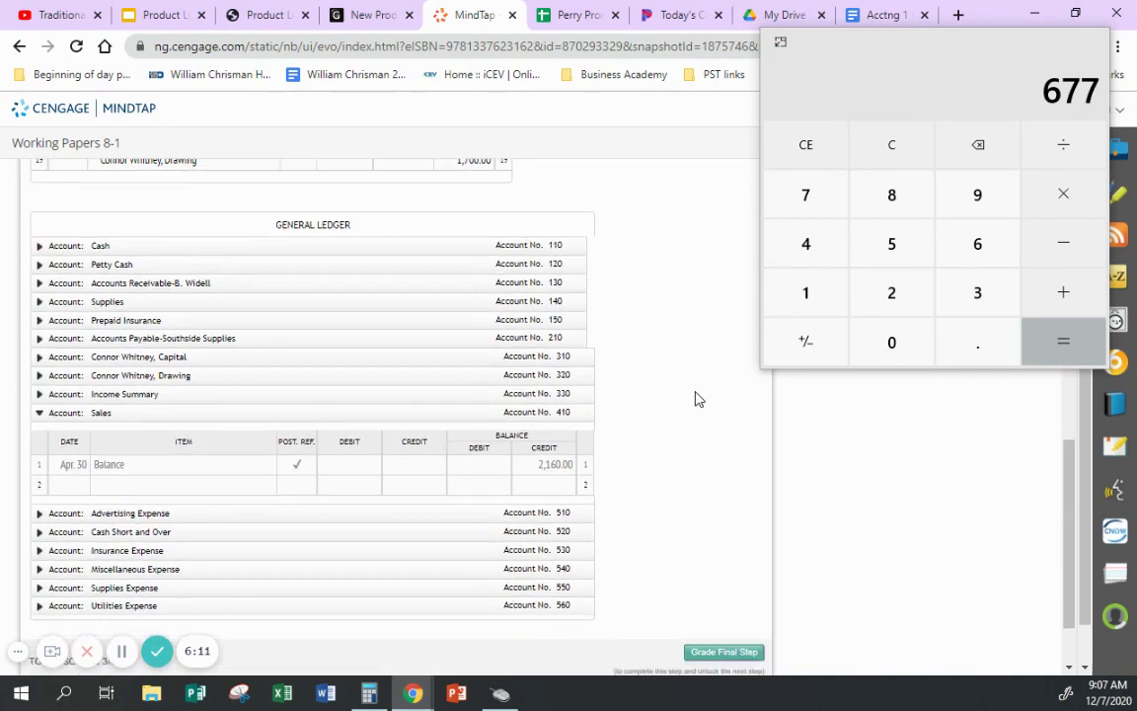
{"action": "scroll", "coordinate": [699, 398], "scroll_direction": "up", "scroll_amount": 5}
{"action": "scroll", "coordinate": [699, 398], "scroll_direction": "up", "scroll_amount": 1}
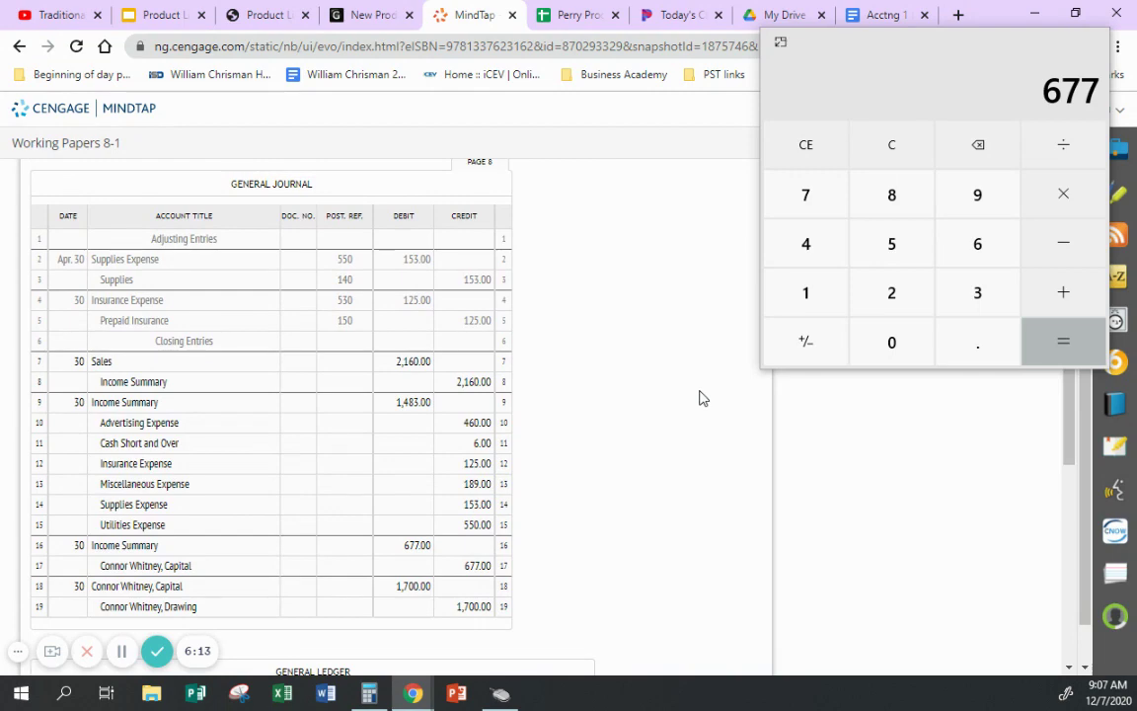
{"action": "scroll", "coordinate": [699, 398], "scroll_direction": "down", "scroll_amount": 5}
{"action": "left_click", "coordinate": [85, 398]}
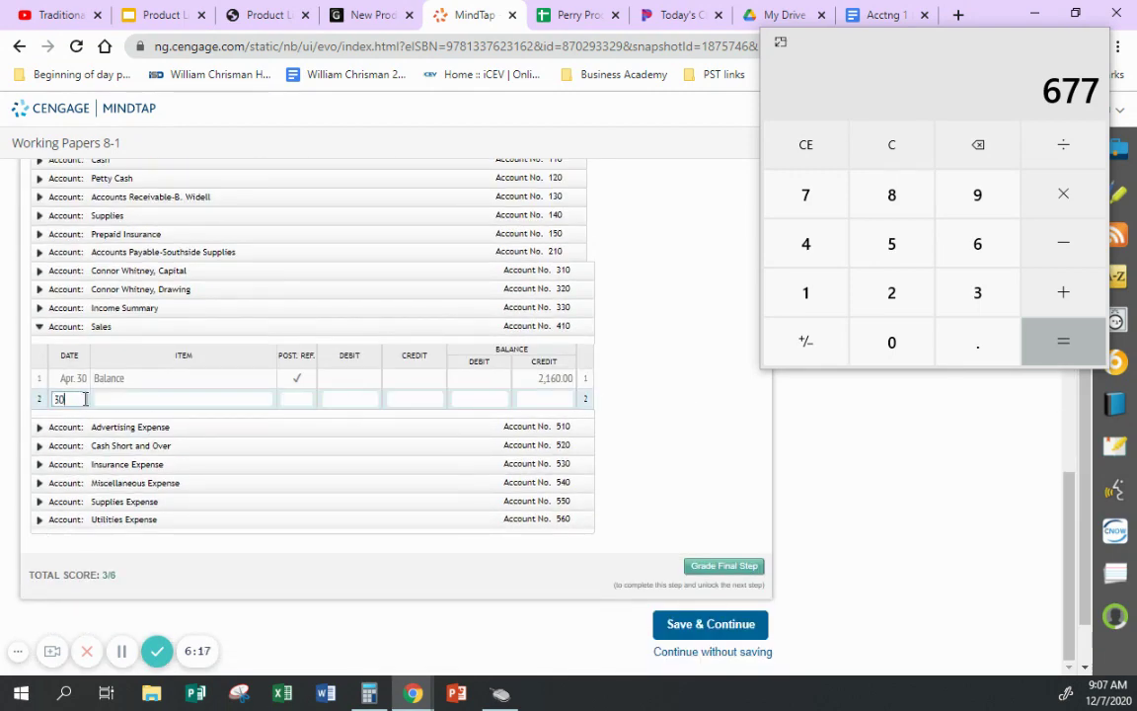
- Complete Sales ledger row 2 with G8, a 2,160.00 debit and a 0.00 credit balance
{"action": "key", "text": "Tab"}
{"action": "key", "text": "Tab"}
{"action": "key", "text": "Tab"}
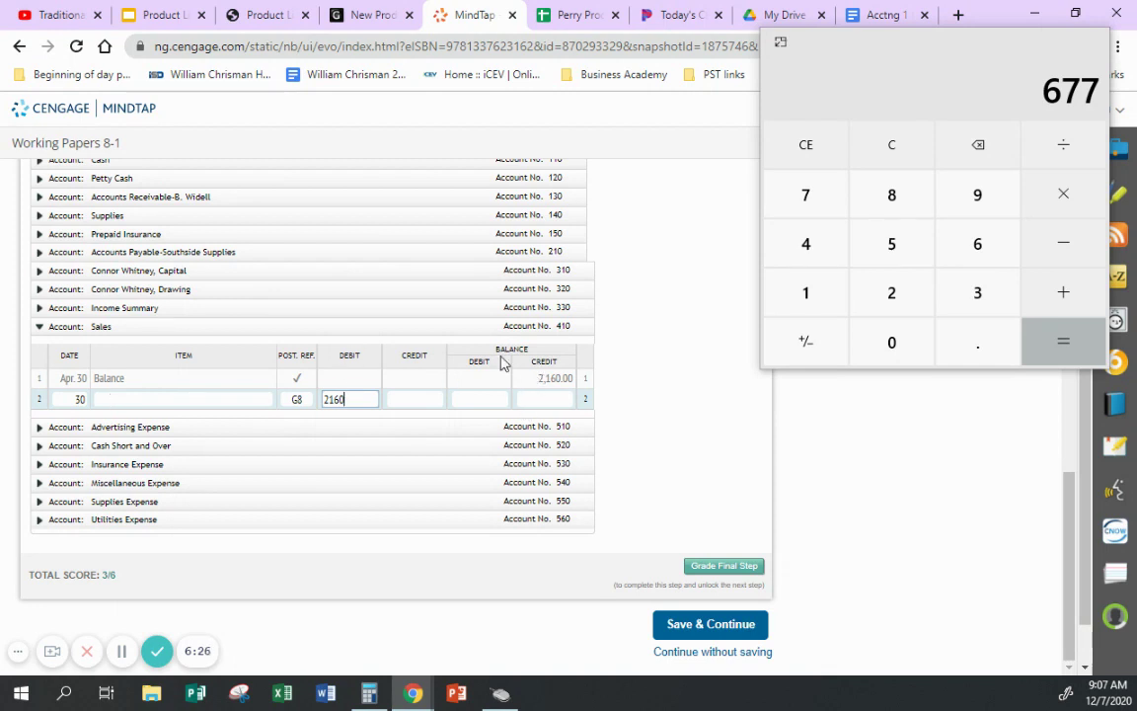
{"action": "left_click", "coordinate": [562, 400]}
{"action": "type", "text": "0"}
{"action": "key", "text": "Return"}
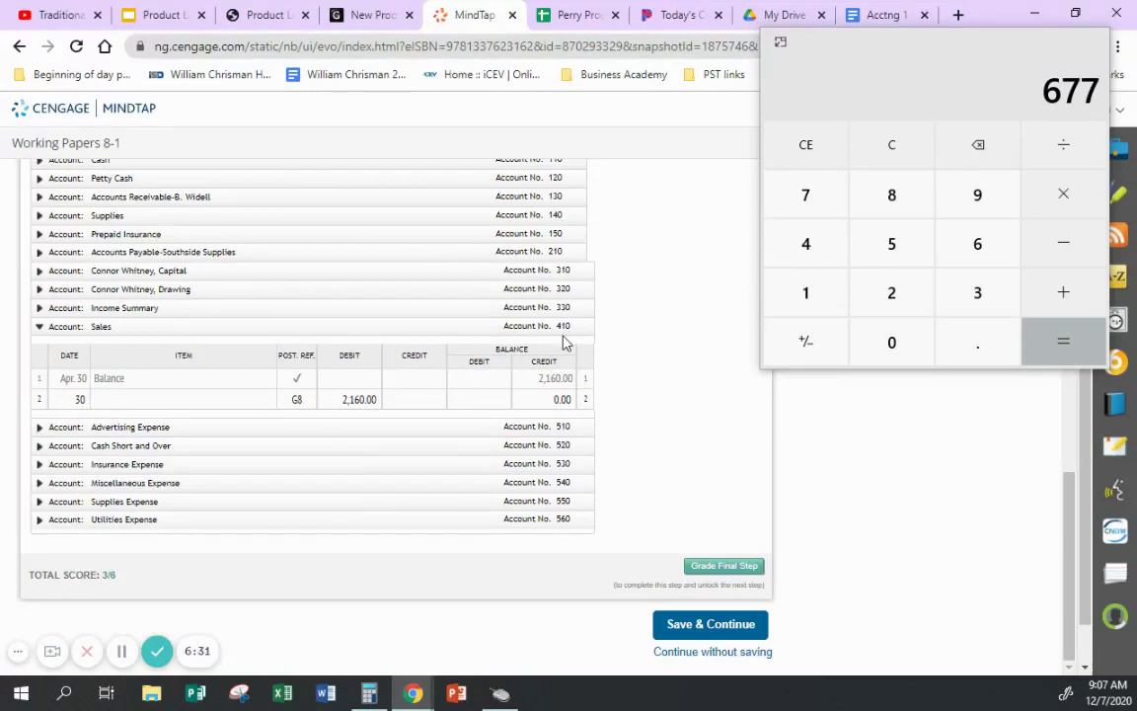
- Record 410 as the posting reference on the Sales journal line
{"action": "scroll", "coordinate": [642, 308], "scroll_direction": "up", "scroll_amount": 2}
{"action": "scroll", "coordinate": [642, 305], "scroll_direction": "up", "scroll_amount": 5}
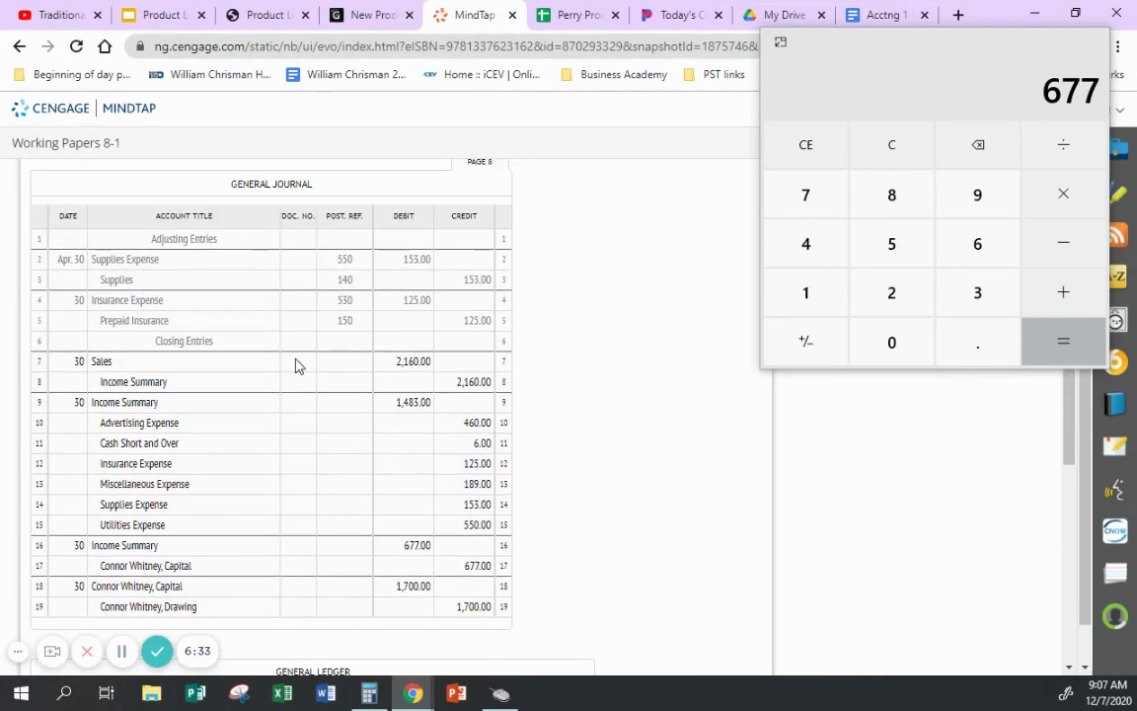
{"action": "left_click", "coordinate": [345, 362]}
{"action": "type", "text": "410"}
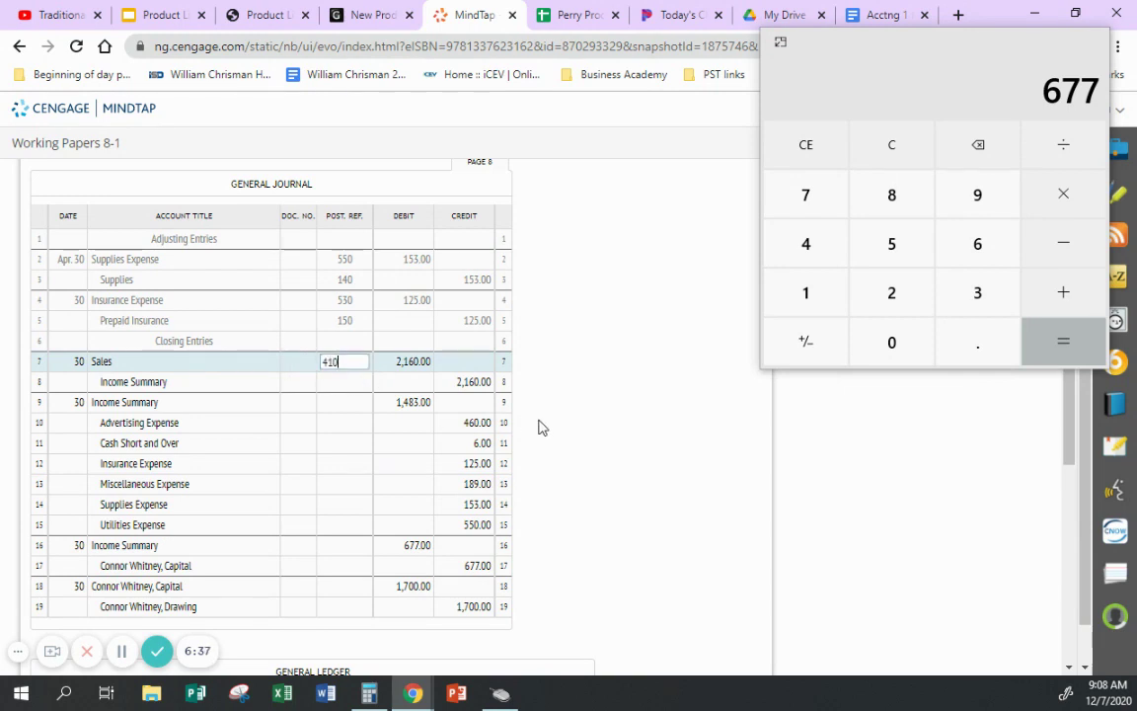
{"action": "left_click", "coordinate": [546, 427]}
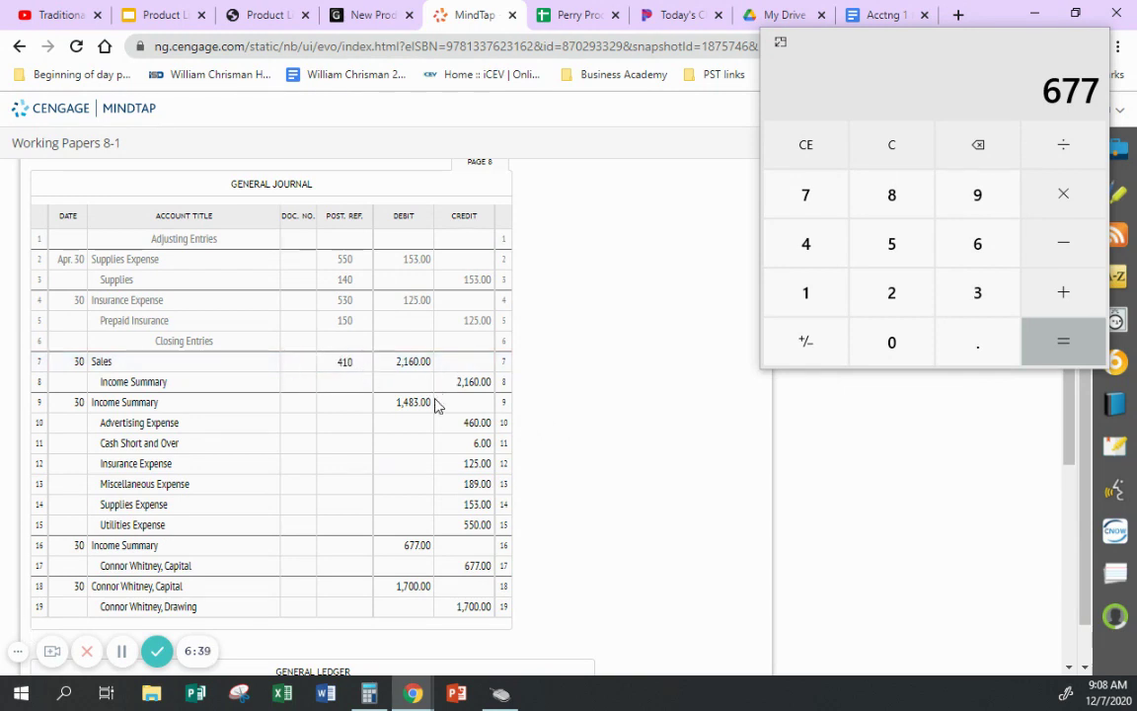
{"action": "scroll", "coordinate": [609, 378], "scroll_direction": "down", "scroll_amount": 5}
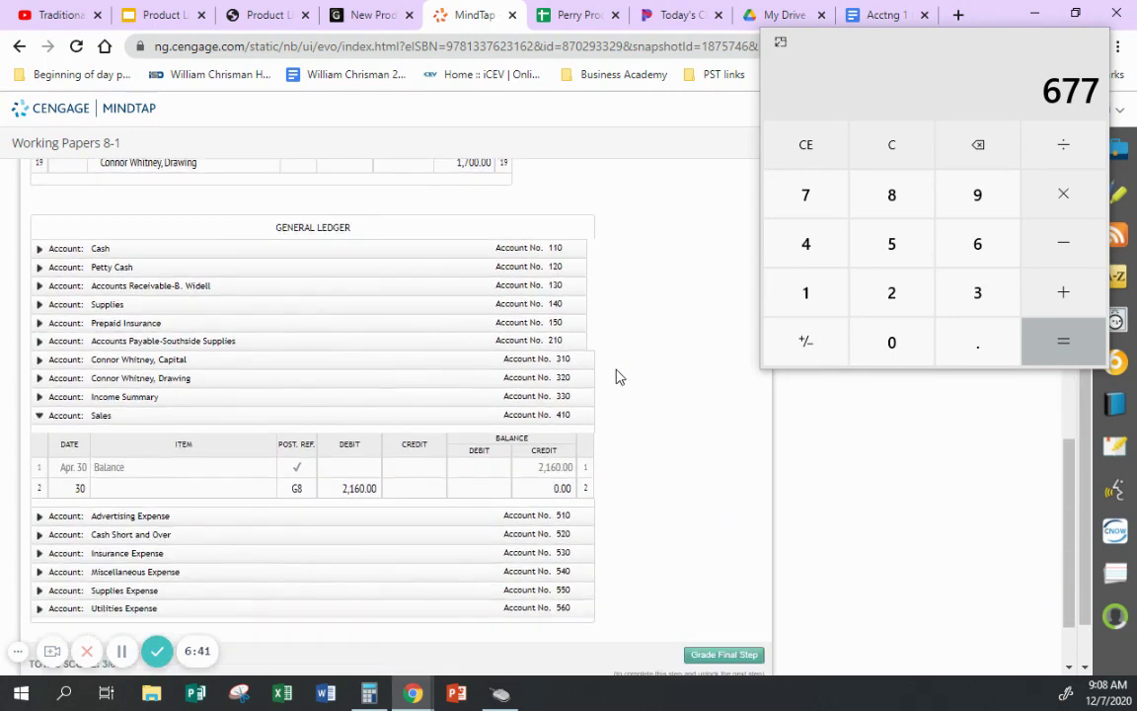
{"action": "scroll", "coordinate": [617, 376], "scroll_direction": "down", "scroll_amount": 2}
- Post Income Summary row 1: Apr. 30, G8, 2,160 credit, with the balance corrected to 2,160.00
{"action": "left_click", "coordinate": [40, 308]}
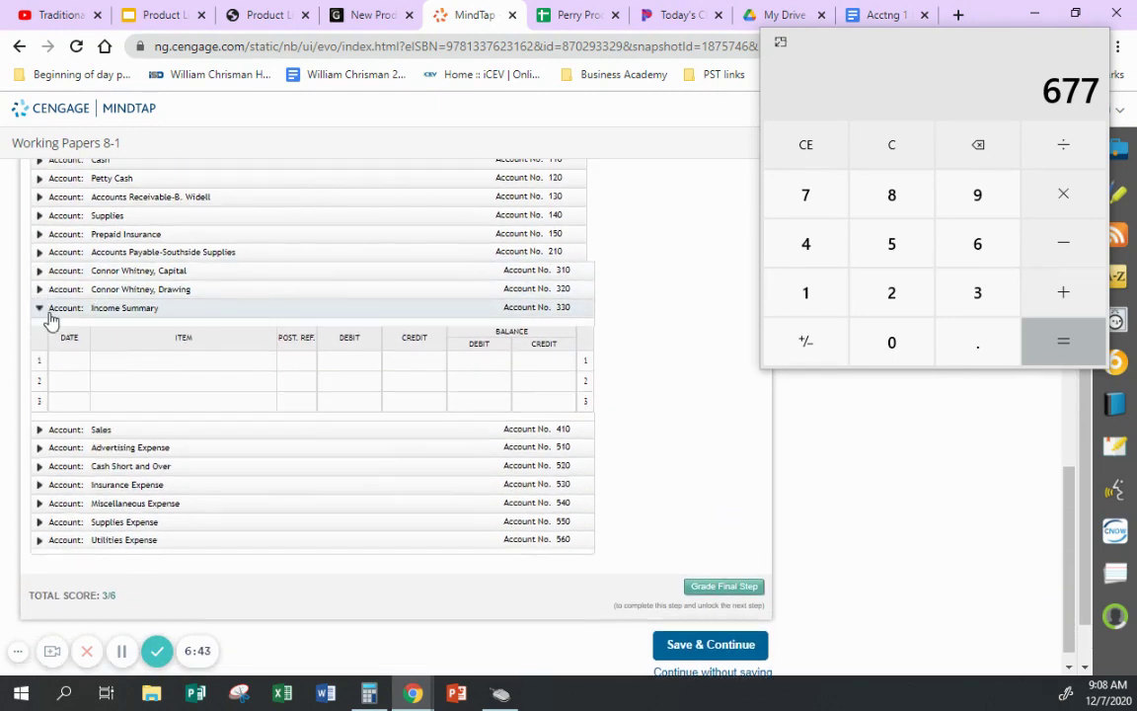
{"action": "left_click", "coordinate": [66, 359]}
{"action": "type", "text": "Apr"}
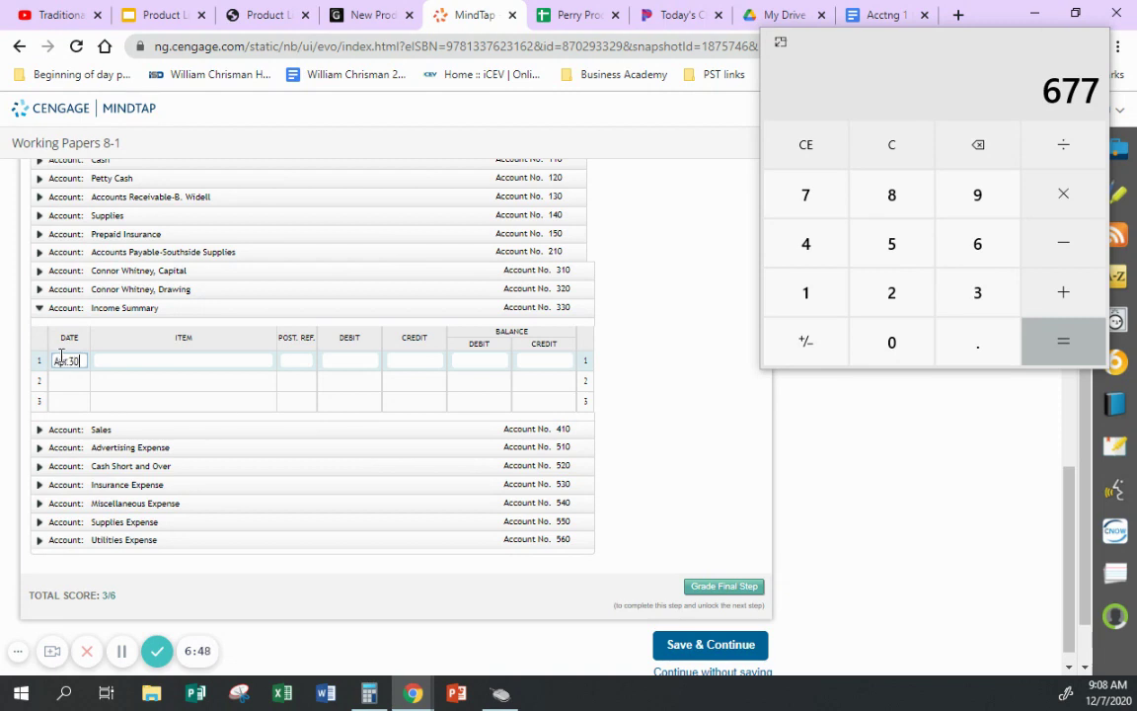
{"action": "type", "text": ". 30"}
{"action": "key", "text": "Tab"}
{"action": "key", "text": "Tab"}
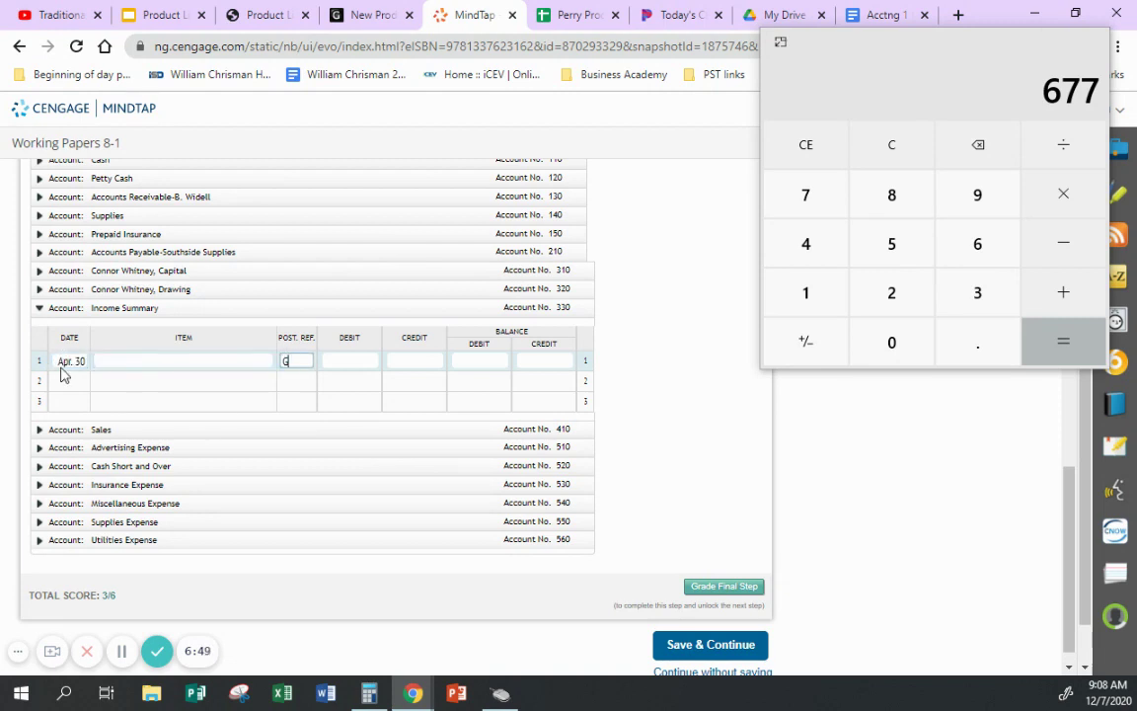
{"action": "type", "text": "G8"}
{"action": "key", "text": "Tab"}
{"action": "key", "text": "Tab"}
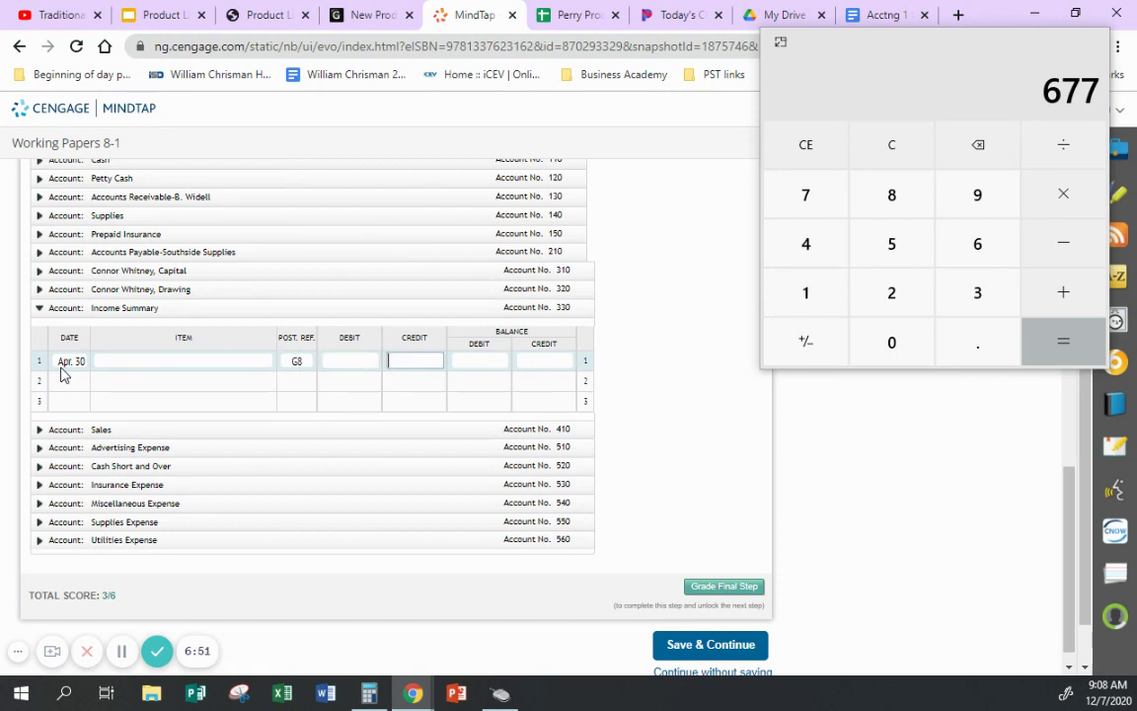
{"action": "type", "text": "2160"}
{"action": "key", "text": "Tab"}
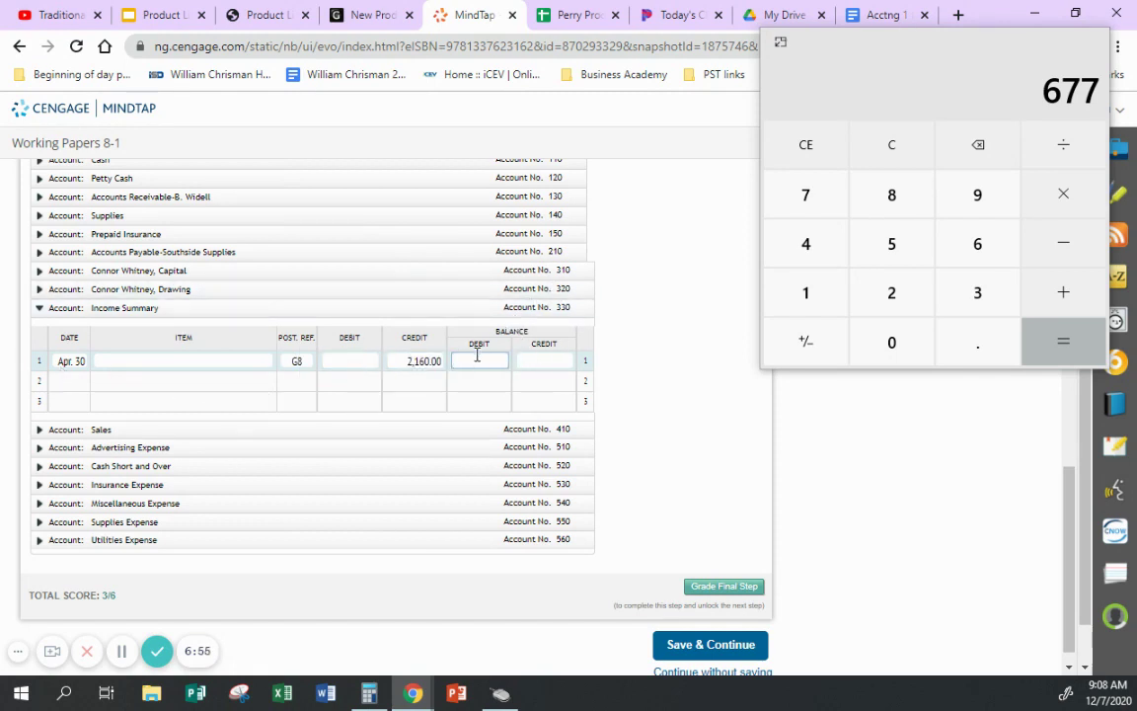
{"action": "left_click", "coordinate": [531, 354]}
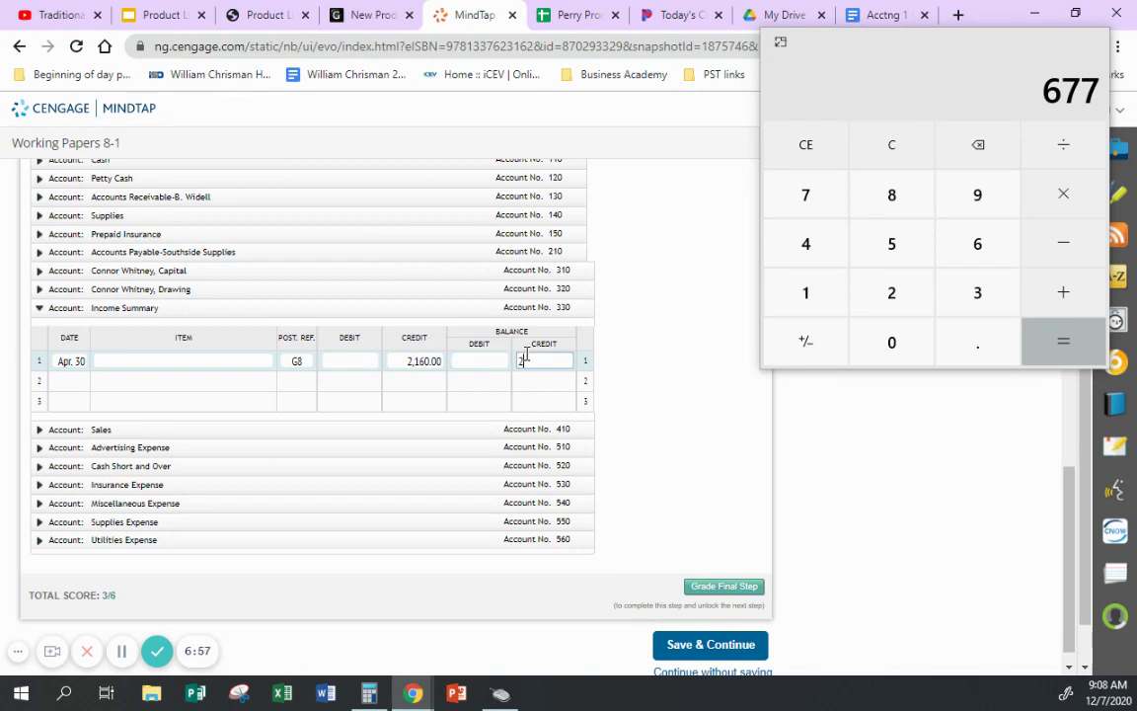
{"action": "key", "text": "Return"}
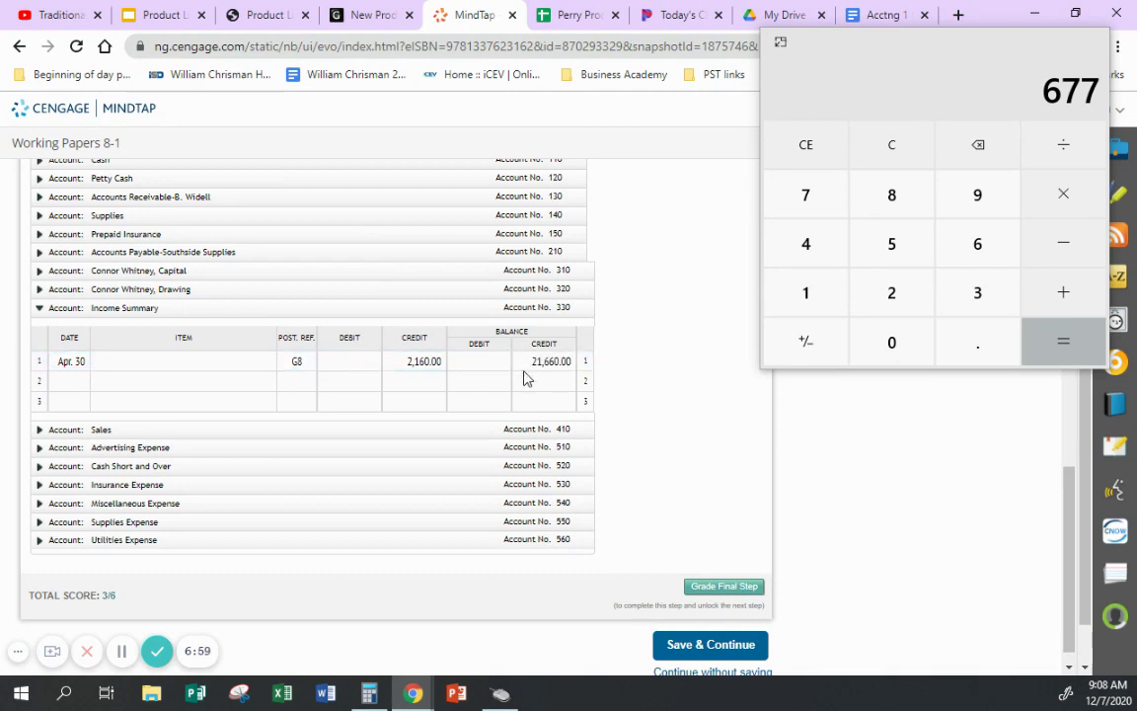
{"action": "left_click", "coordinate": [555, 361]}
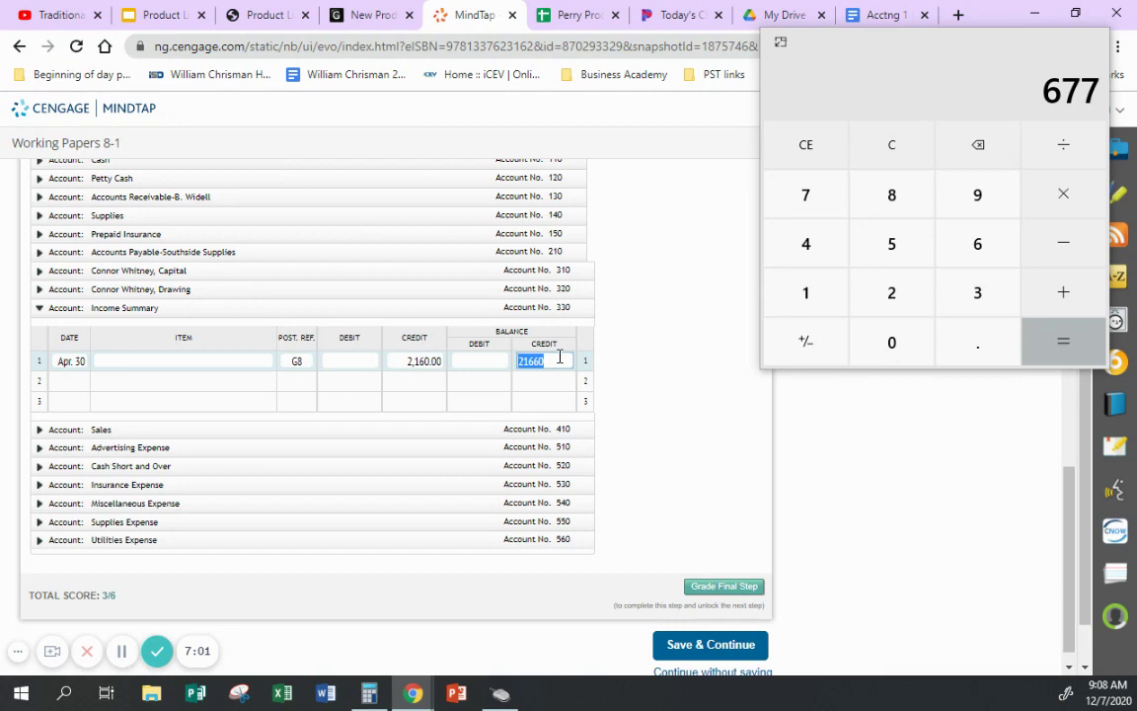
{"action": "type", "text": "2,1"}
{"action": "type", "text": "60"}
{"action": "key", "text": "Return"}
- Enter 330 as the posting reference on journal row 8
{"action": "scroll", "coordinate": [652, 280], "scroll_direction": "up", "scroll_amount": 5}
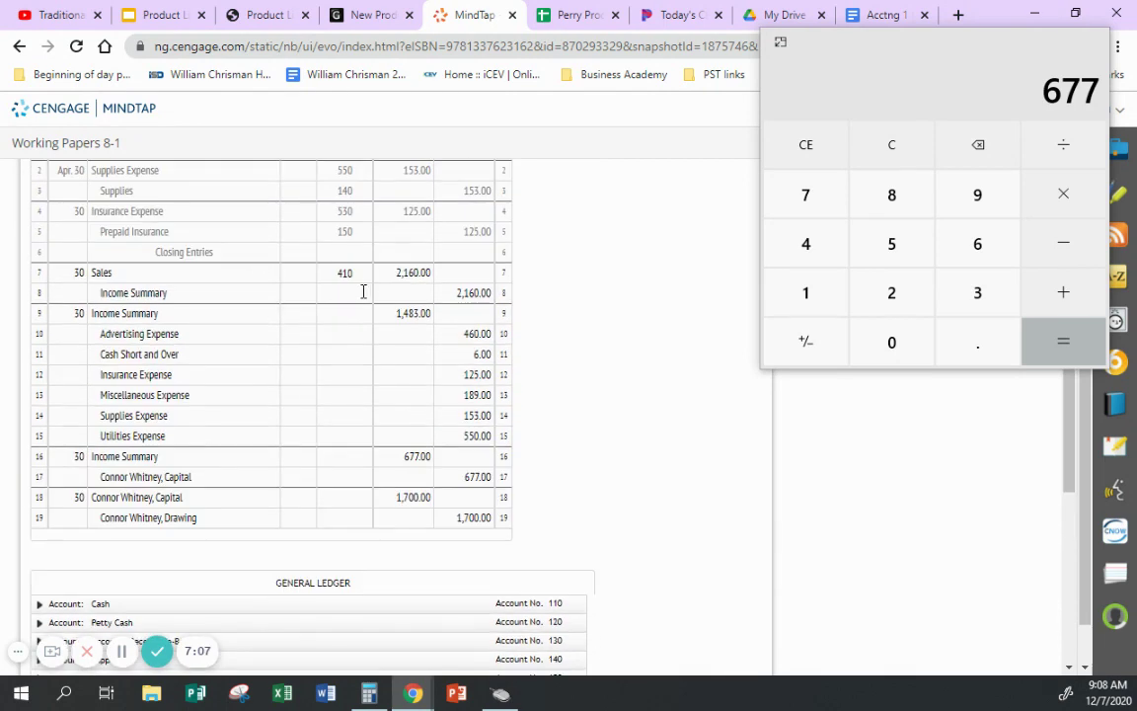
{"action": "left_click", "coordinate": [363, 293]}
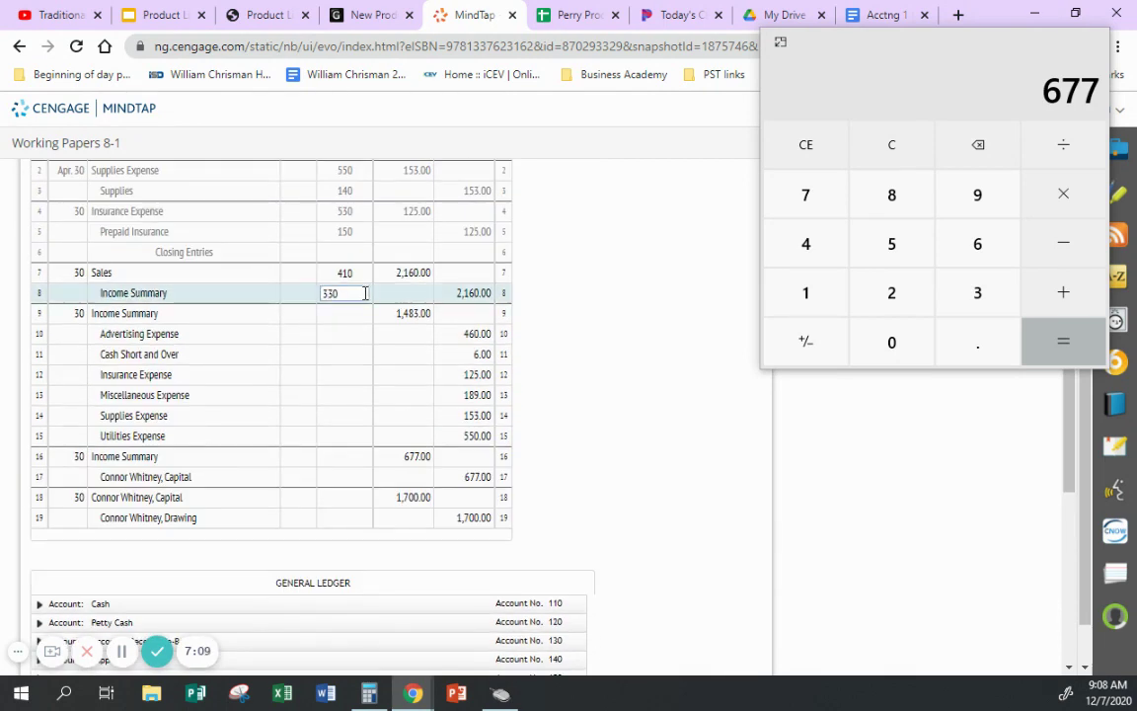
{"action": "type", "text": "330"}
{"action": "key", "text": "Return"}
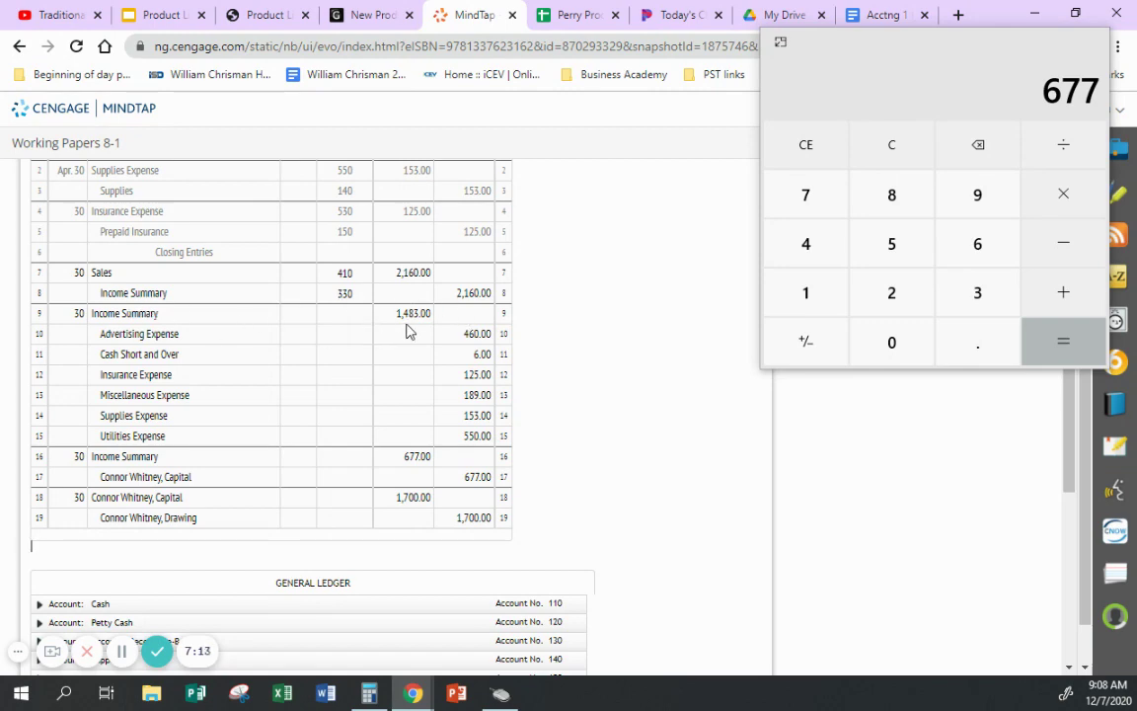
- Post Income Summary row 2: G8, 1,483.00 debit, leaving a 677.00 credit balance
{"action": "scroll", "coordinate": [553, 346], "scroll_direction": "down", "scroll_amount": 10}
{"action": "left_click", "coordinate": [70, 382]}
{"action": "key", "text": "Tab"}
{"action": "key", "text": "Tab"}
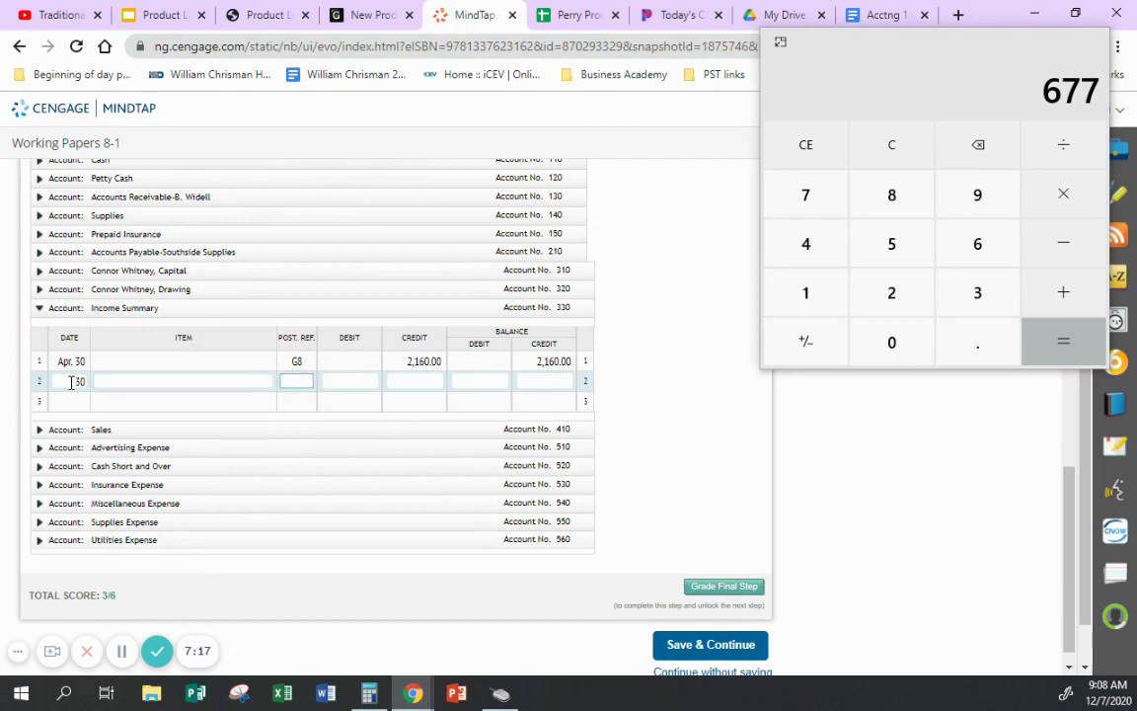
{"action": "type", "text": "g8"}
{"action": "key", "text": "Tab"}
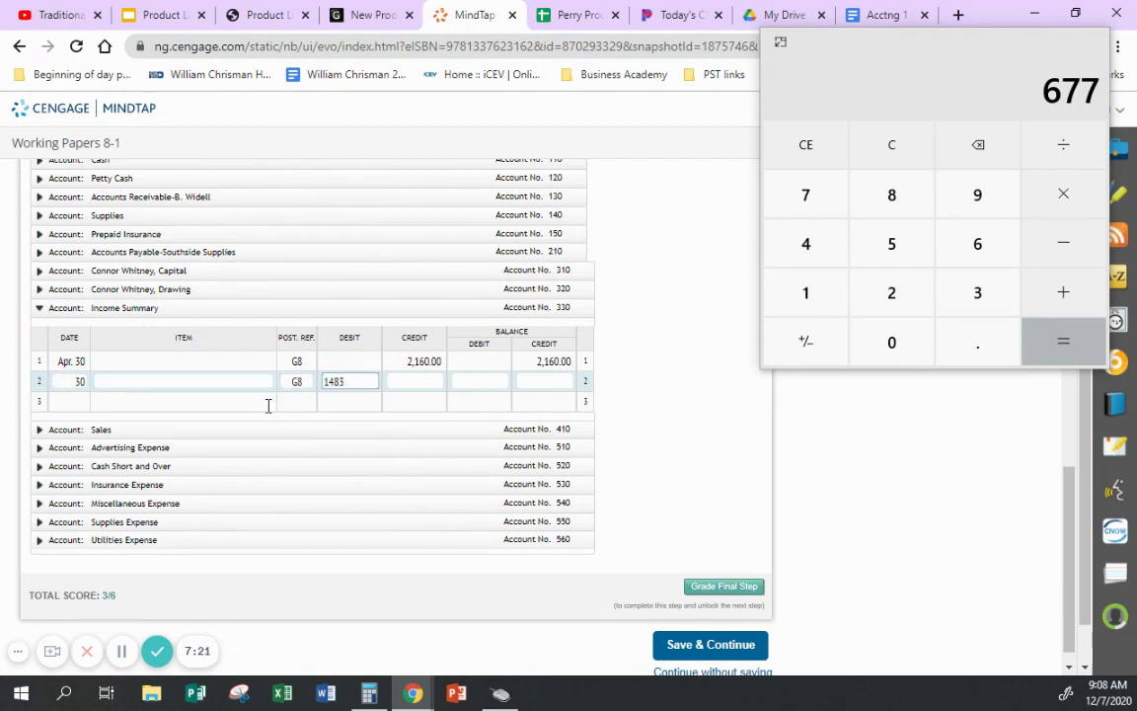
{"action": "type", "text": "1483"}
{"action": "key", "text": "Return"}
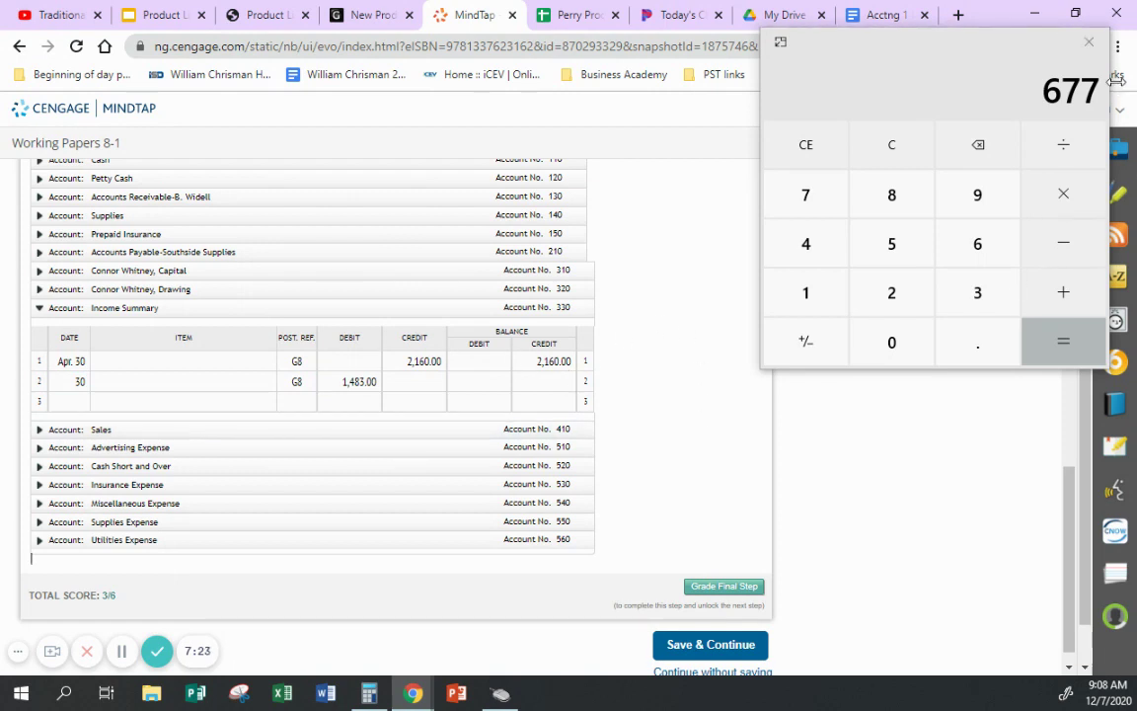
{"action": "left_click", "coordinate": [548, 381]}
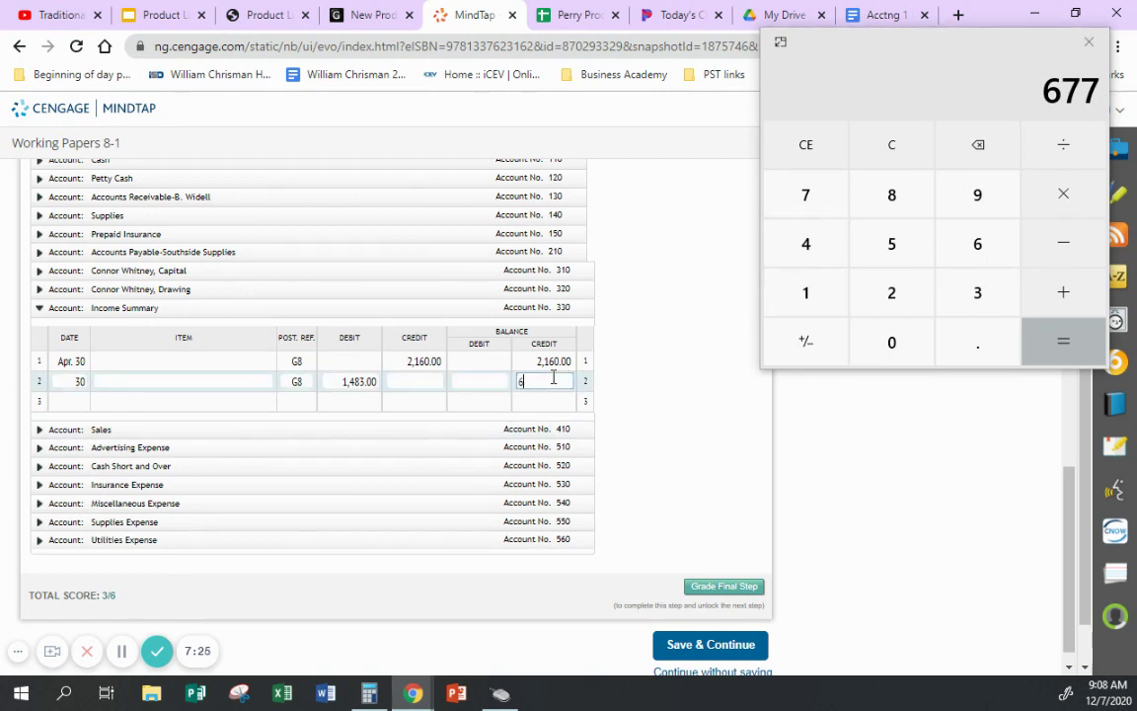
{"action": "key", "text": "Return"}
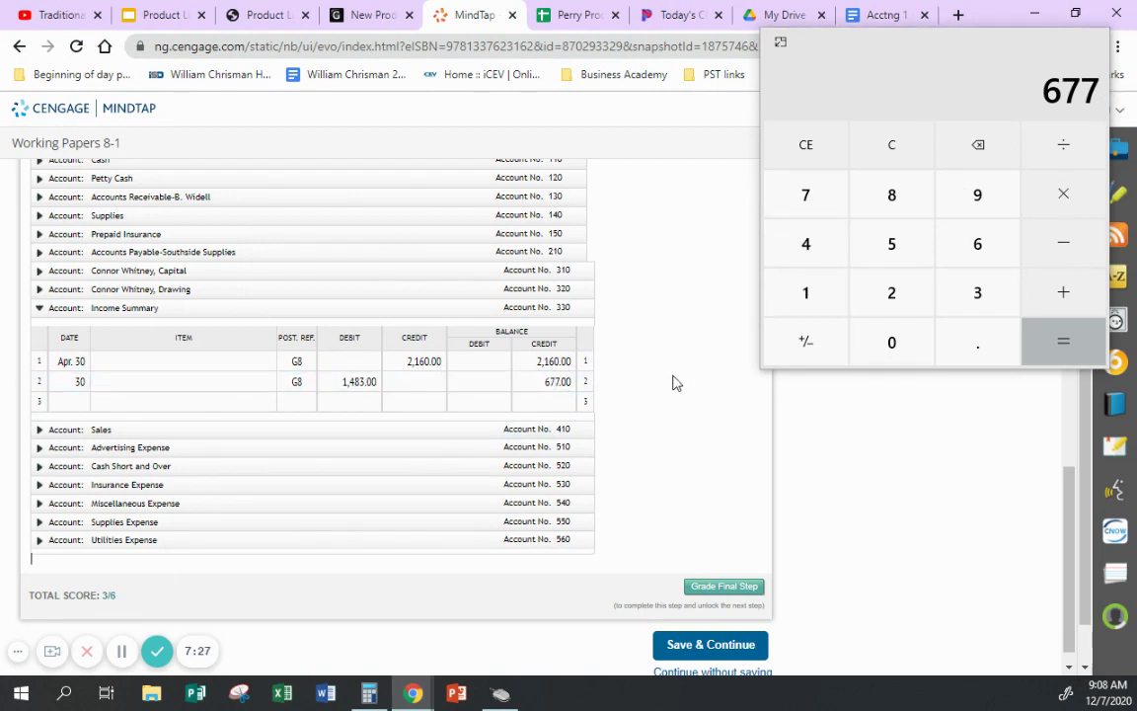
- Enter 330 as the posting reference on journal row 9
{"action": "scroll", "coordinate": [632, 375], "scroll_direction": "up", "scroll_amount": 4}
{"action": "left_click", "coordinate": [363, 227]}
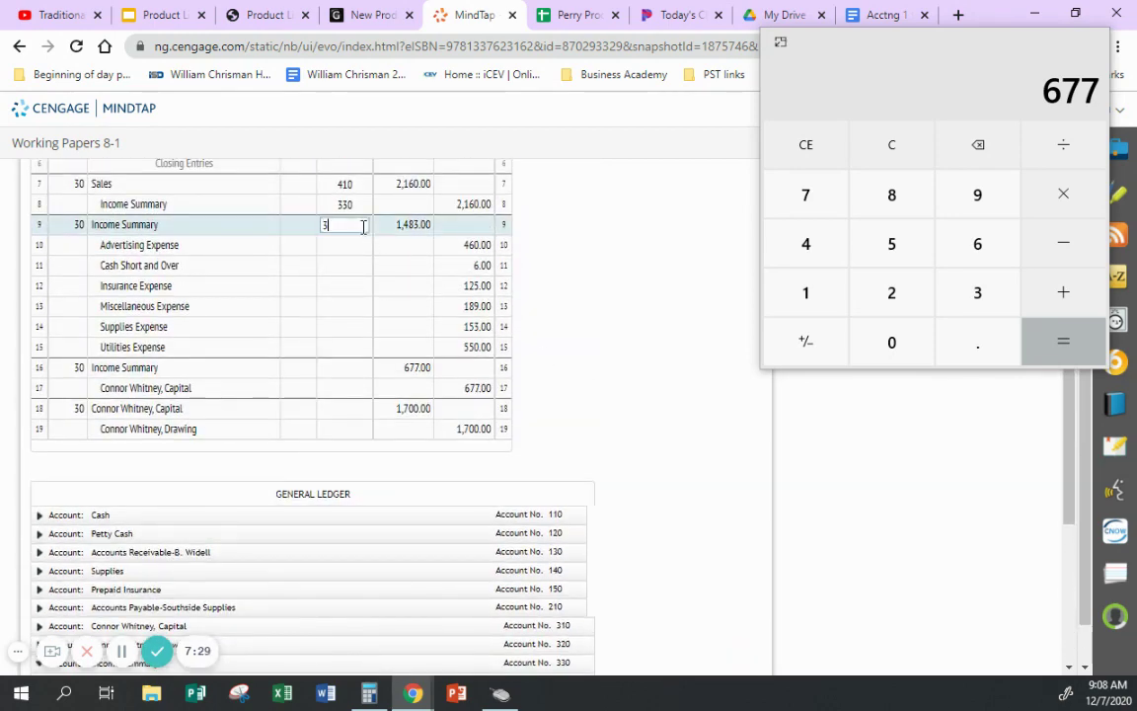
{"action": "type", "text": "330"}
{"action": "key", "text": "Return"}
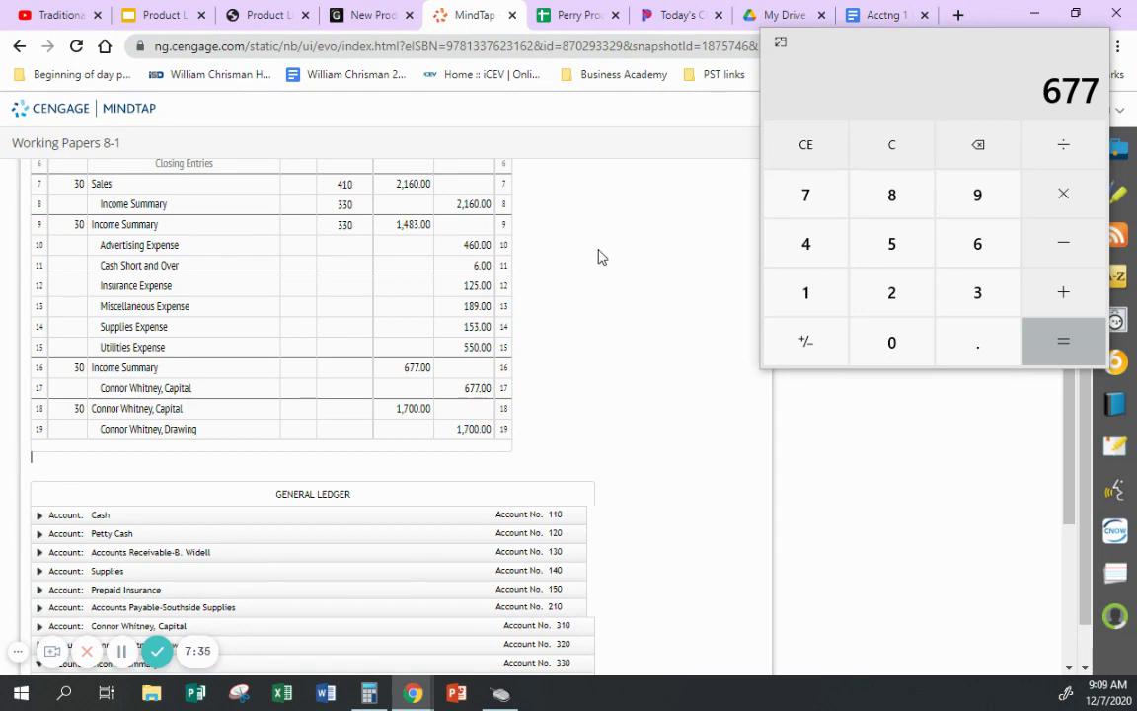
- Post Advertising Expense row 2: date 30, G8, 460.00 credit and 0.00 balance
{"action": "scroll", "coordinate": [598, 256], "scroll_direction": "down", "scroll_amount": 3}
{"action": "left_click", "coordinate": [41, 539]}
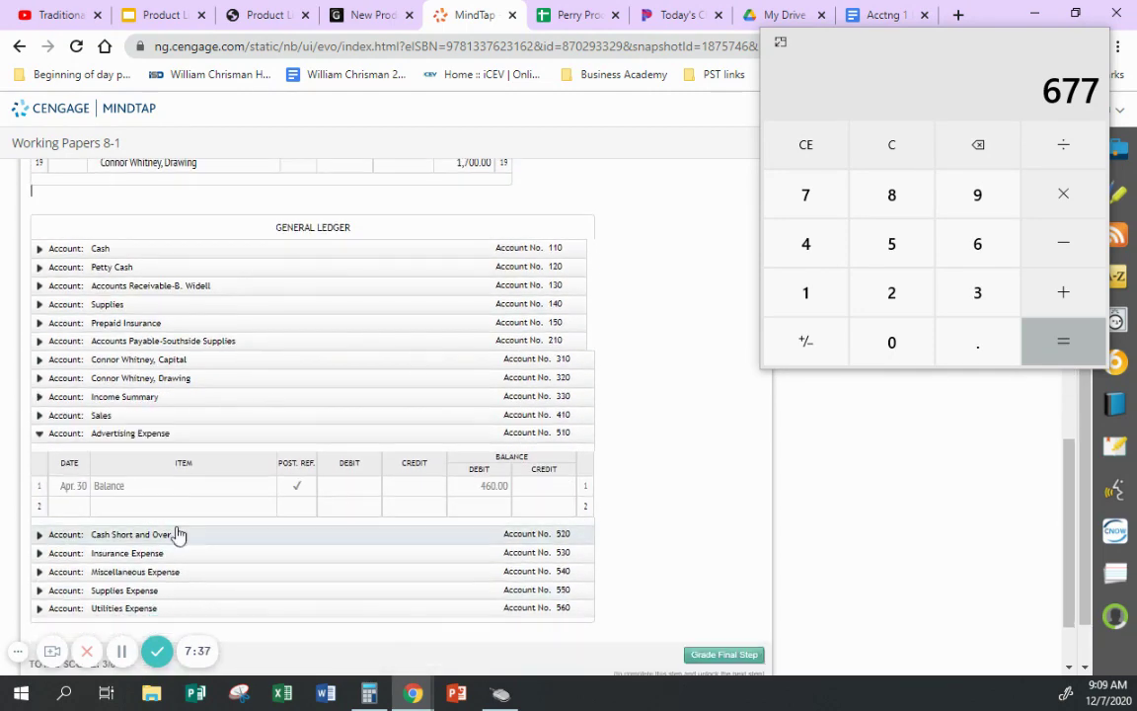
{"action": "left_click", "coordinate": [79, 504]}
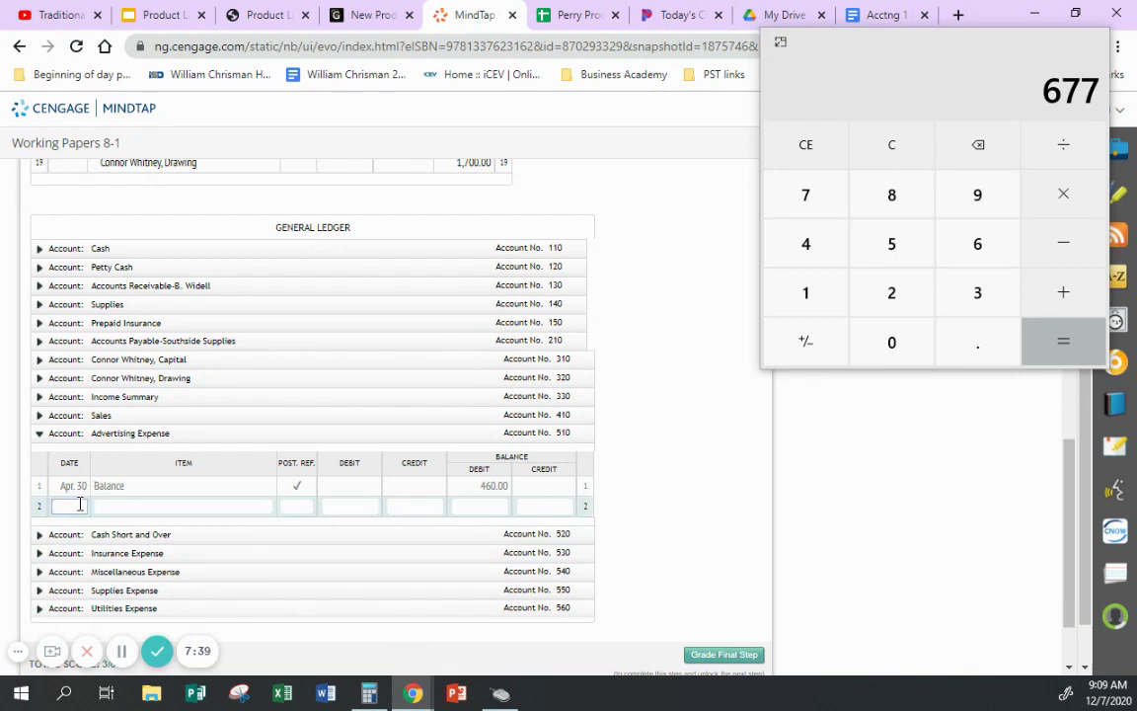
{"action": "type", "text": "30"}
{"action": "key", "text": "Tab"}
{"action": "key", "text": "Tab"}
{"action": "key", "text": "Tab"}
{"action": "key", "text": "Tab"}
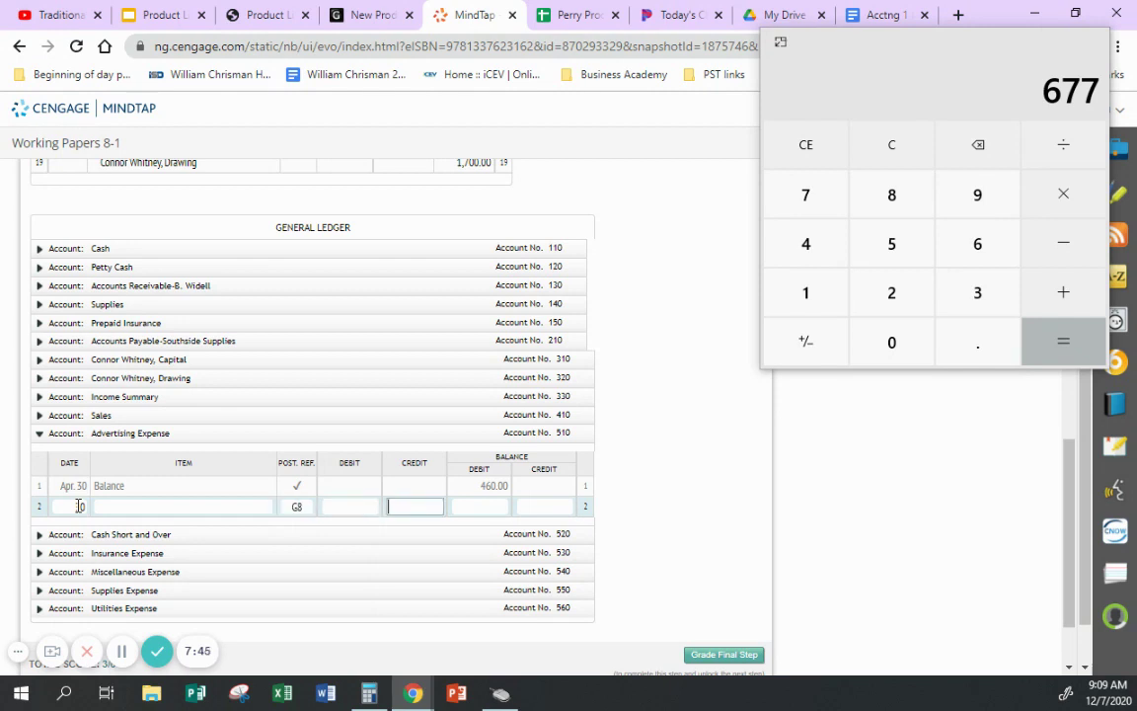
{"action": "type", "text": "460"}
{"action": "key", "text": "Tab"}
{"action": "type", "text": "0"}
{"action": "key", "text": "Return"}
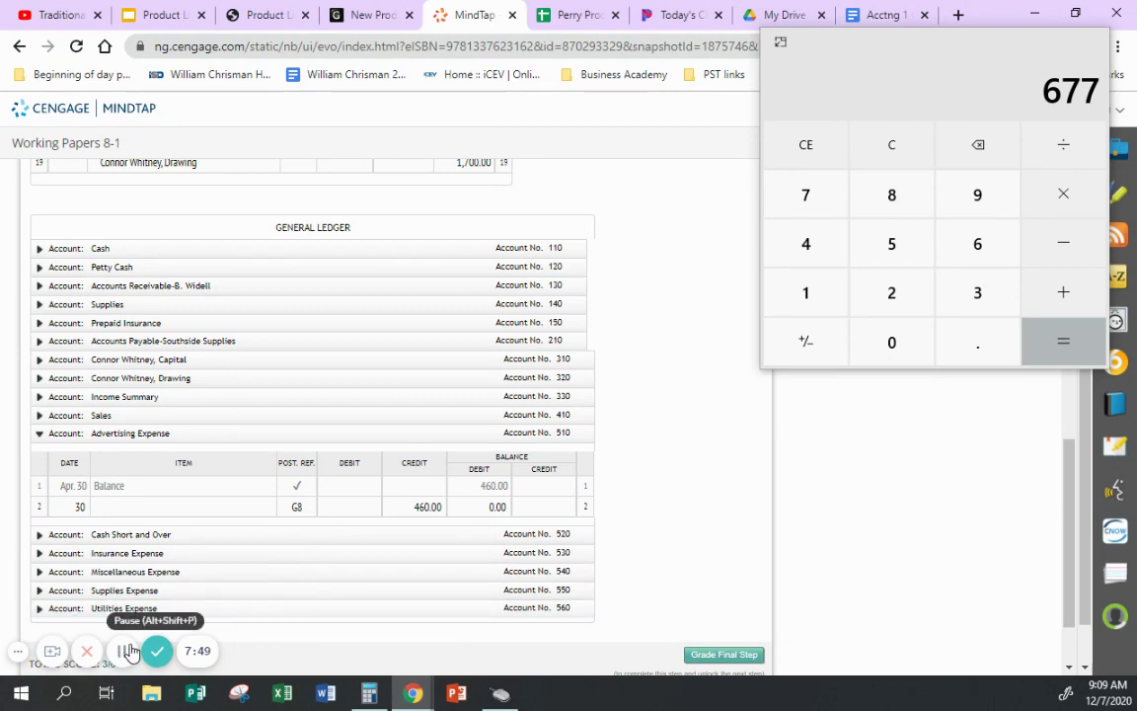
- Reference account 510 on journal row 10
{"action": "scroll", "coordinate": [680, 541], "scroll_direction": "up", "scroll_amount": 5}
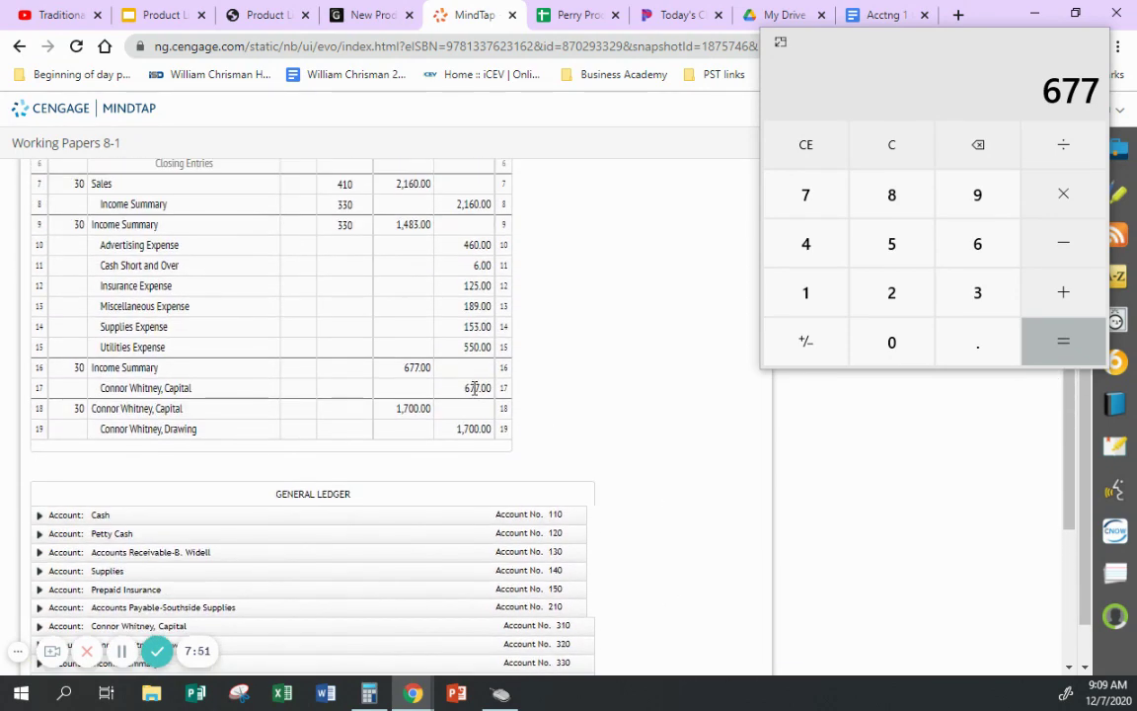
{"action": "left_click", "coordinate": [345, 245]}
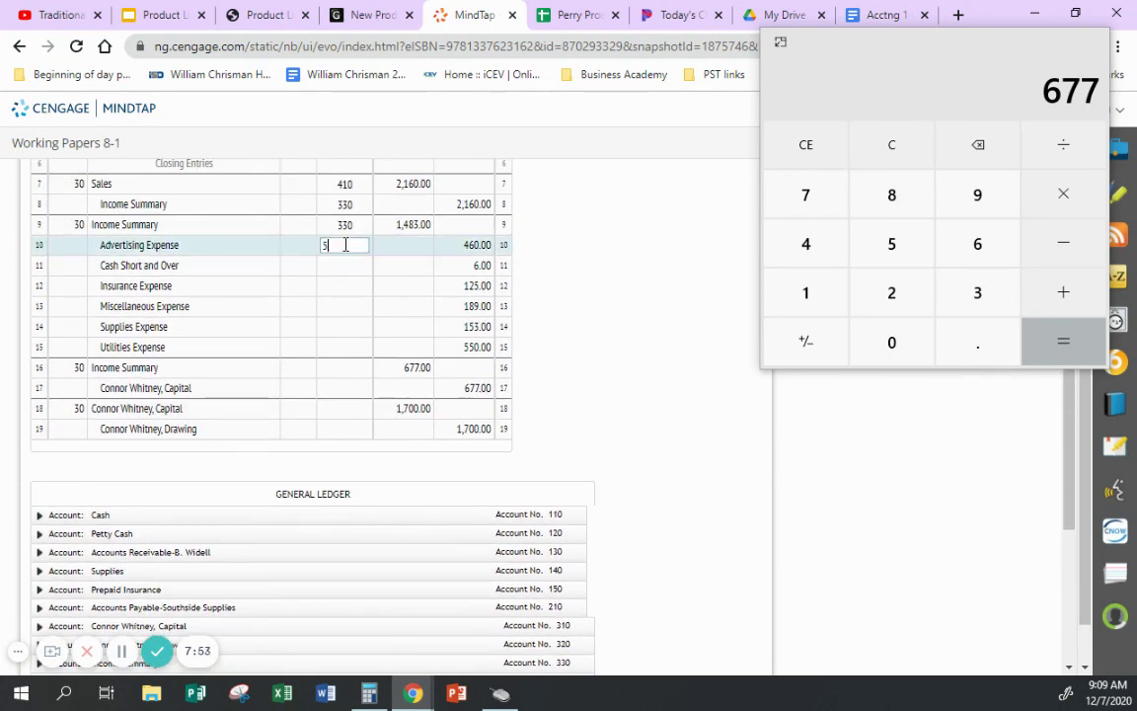
{"action": "key", "text": "Tab"}
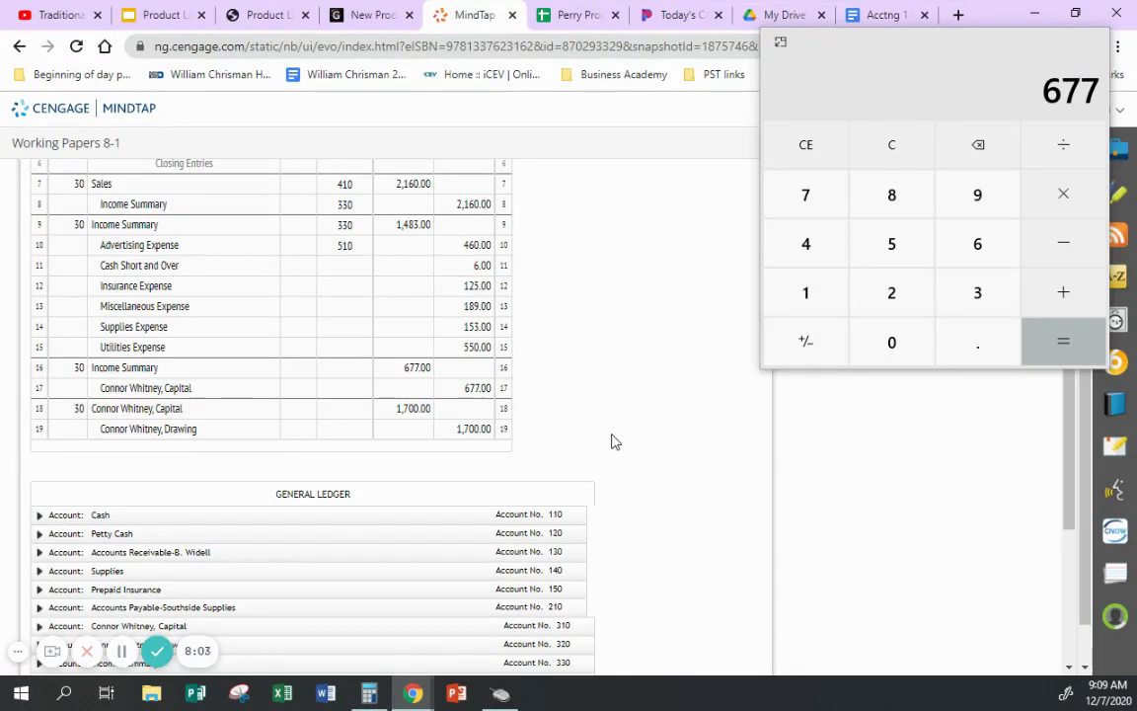
{"action": "scroll", "coordinate": [681, 420], "scroll_direction": "down", "scroll_amount": 1}
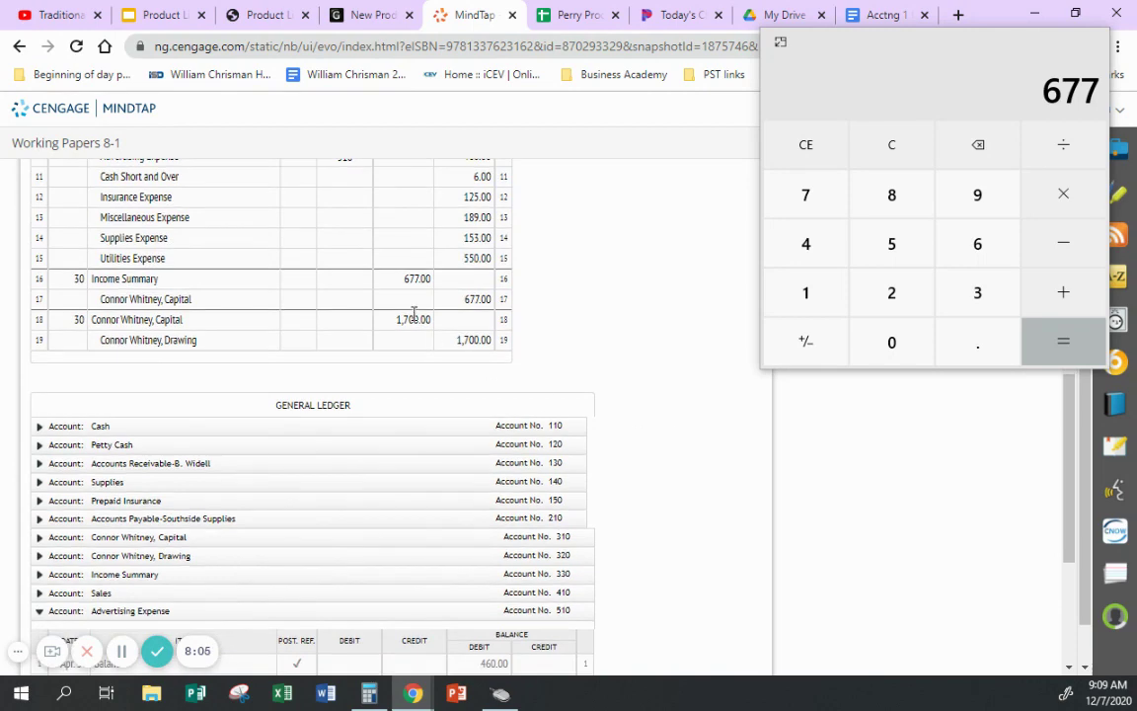
{"action": "scroll", "coordinate": [640, 281], "scroll_direction": "down", "scroll_amount": 2}
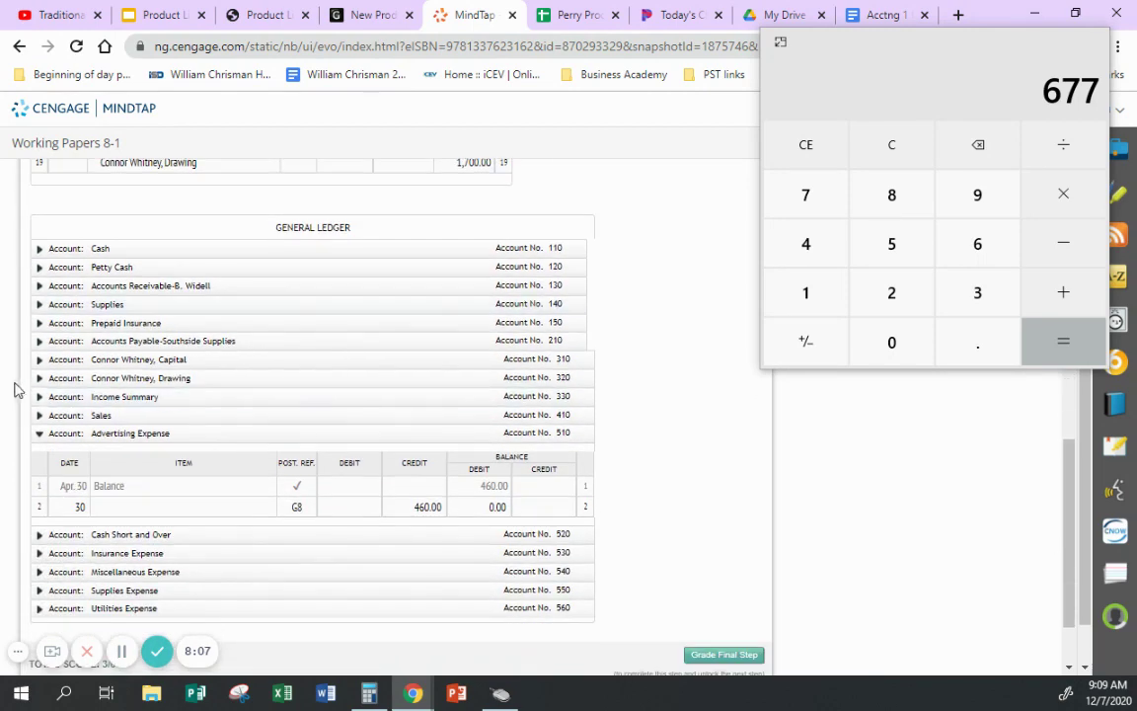
- Post Income Summary row 3: G8, 677.00 debit, leaving a 0 balance
{"action": "left_click", "coordinate": [48, 400]}
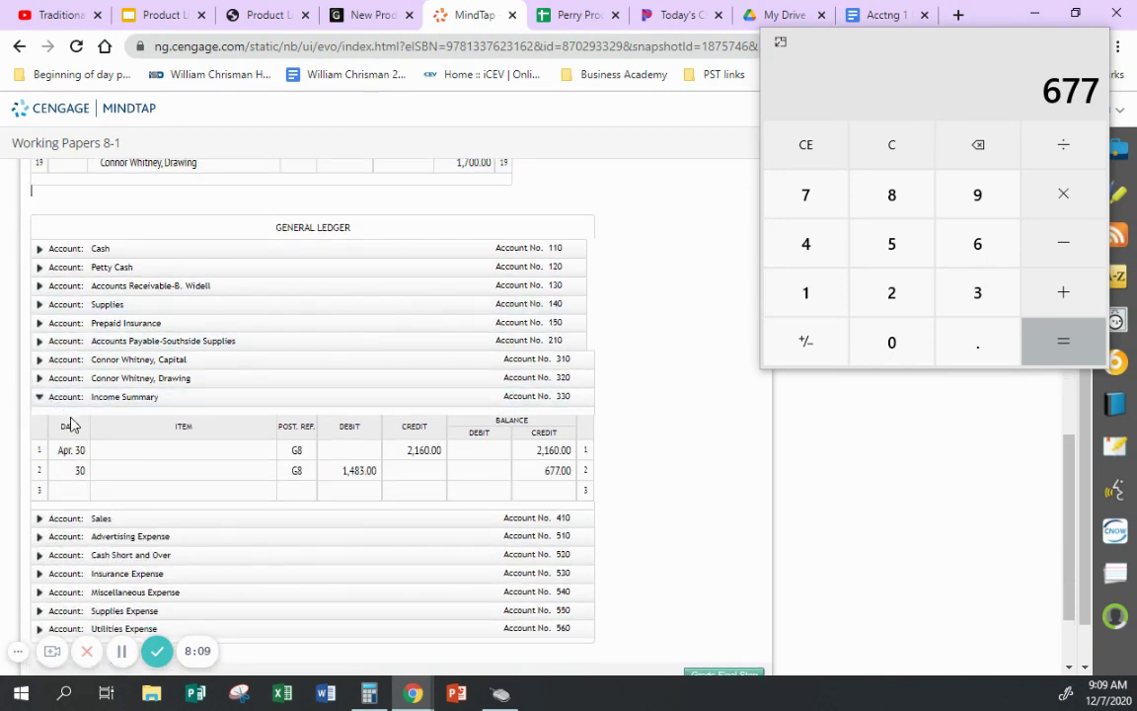
{"action": "left_click", "coordinate": [73, 490]}
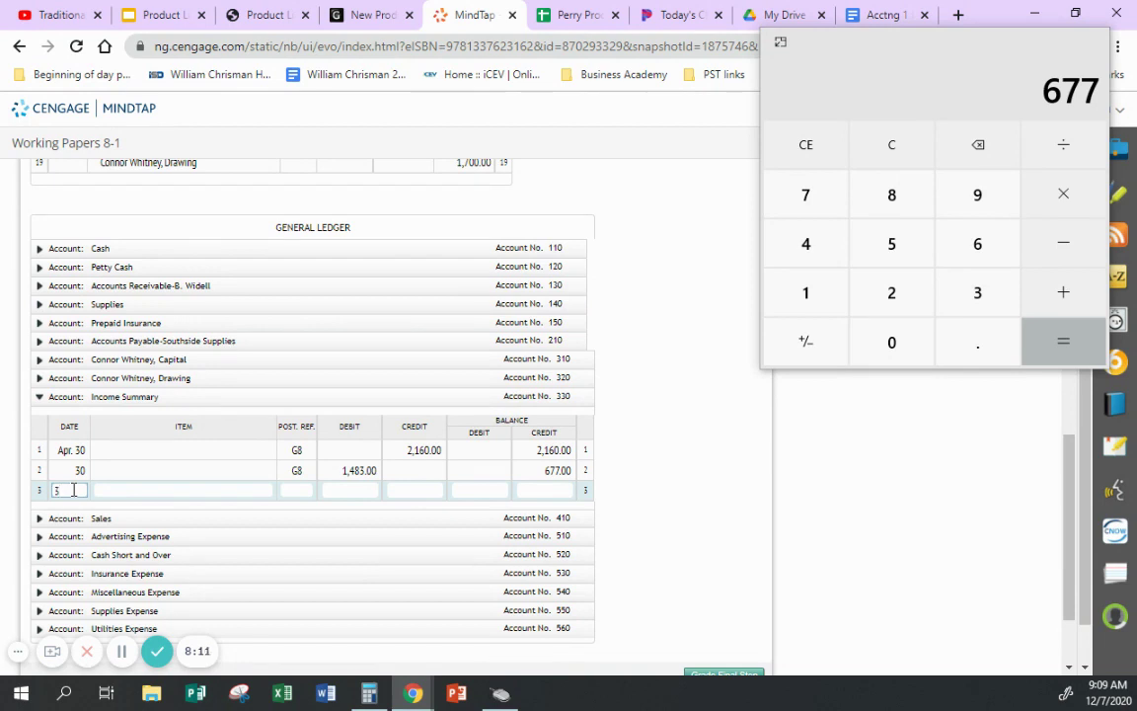
{"action": "left_click", "coordinate": [302, 490]}
{"action": "type", "text": "G8"}
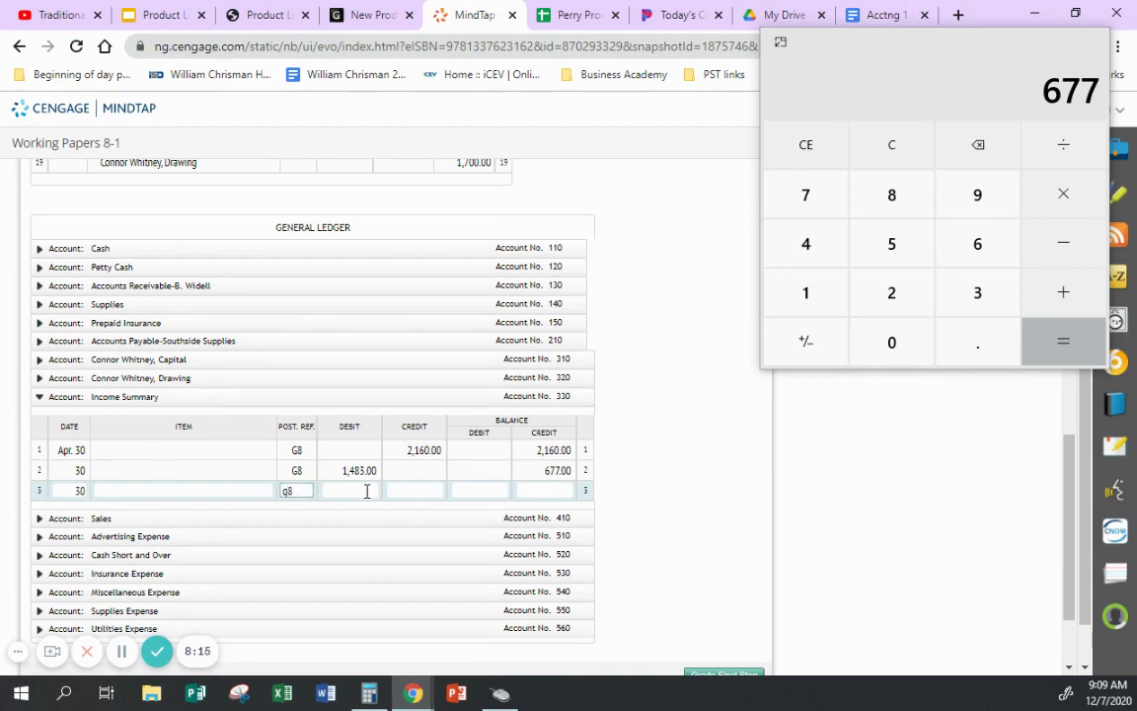
{"action": "left_click", "coordinate": [361, 491]}
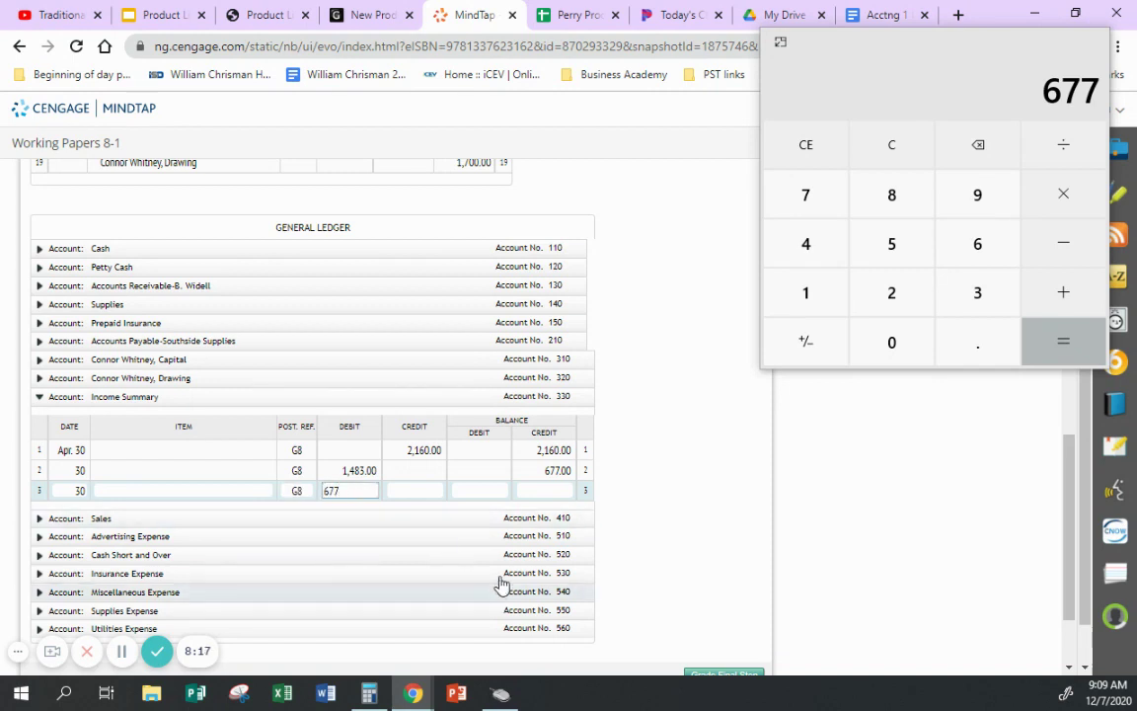
{"action": "left_click", "coordinate": [553, 470]}
{"action": "left_click", "coordinate": [527, 491]}
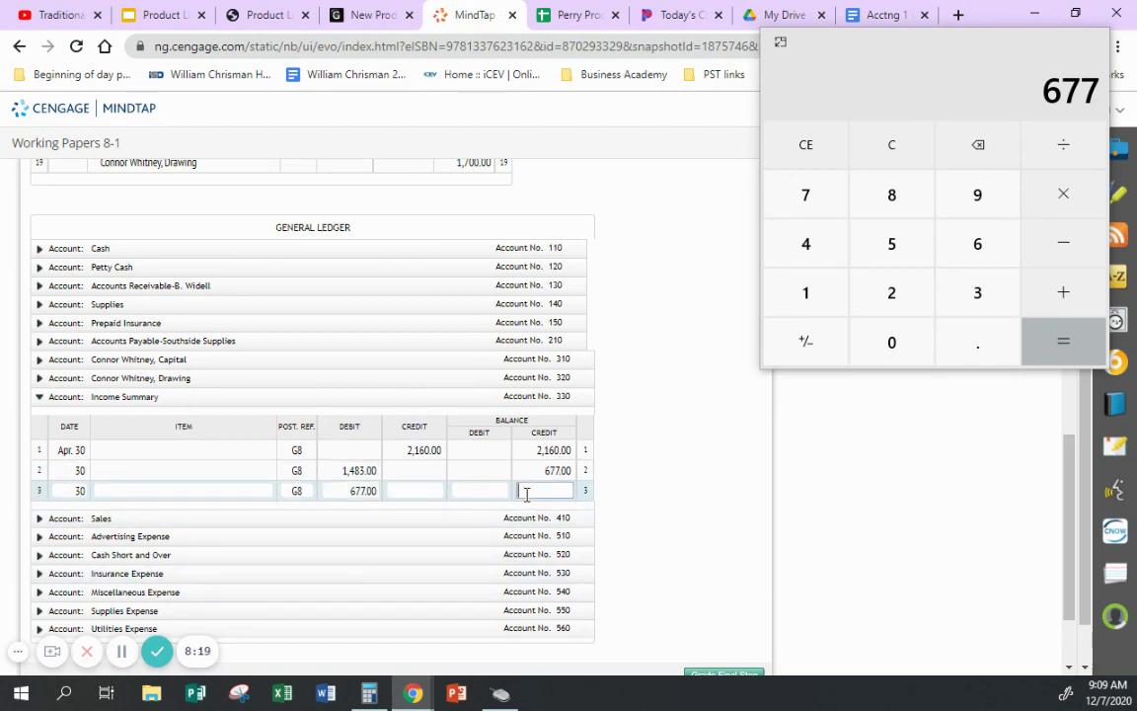
{"action": "type", "text": "0"}
{"action": "left_click", "coordinate": [642, 490]}
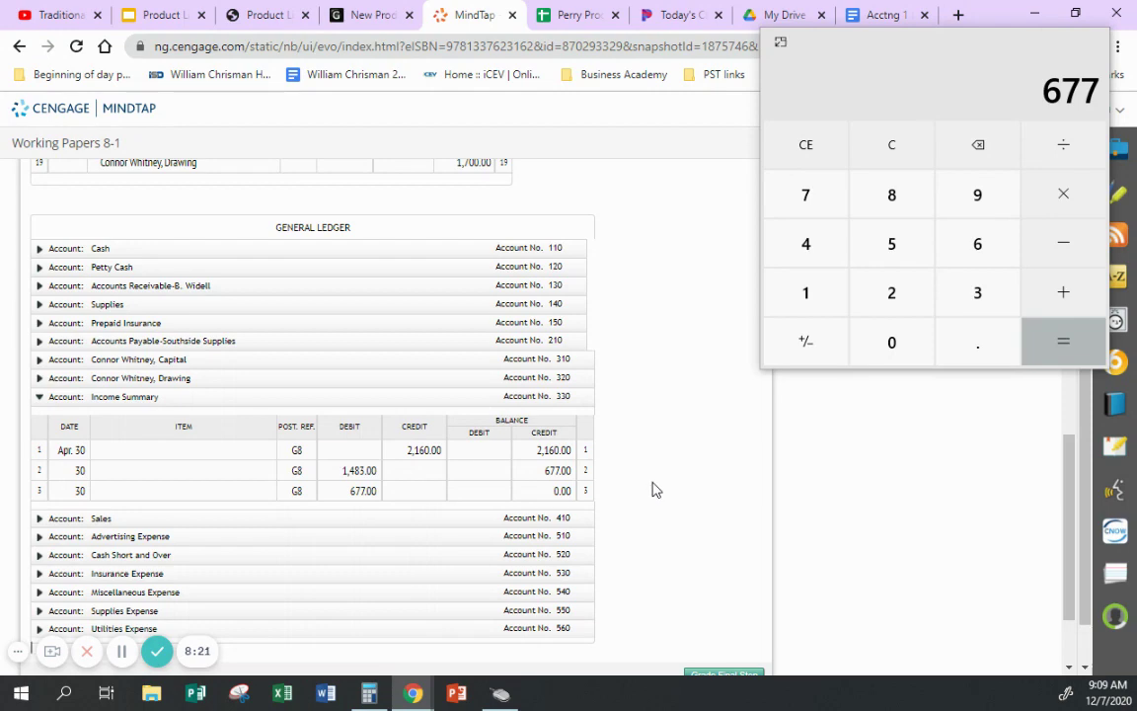
- Correct journal row 16's posting reference from 300 to 330
{"action": "scroll", "coordinate": [651, 489], "scroll_direction": "up", "scroll_amount": 3}
{"action": "left_click", "coordinate": [360, 370]}
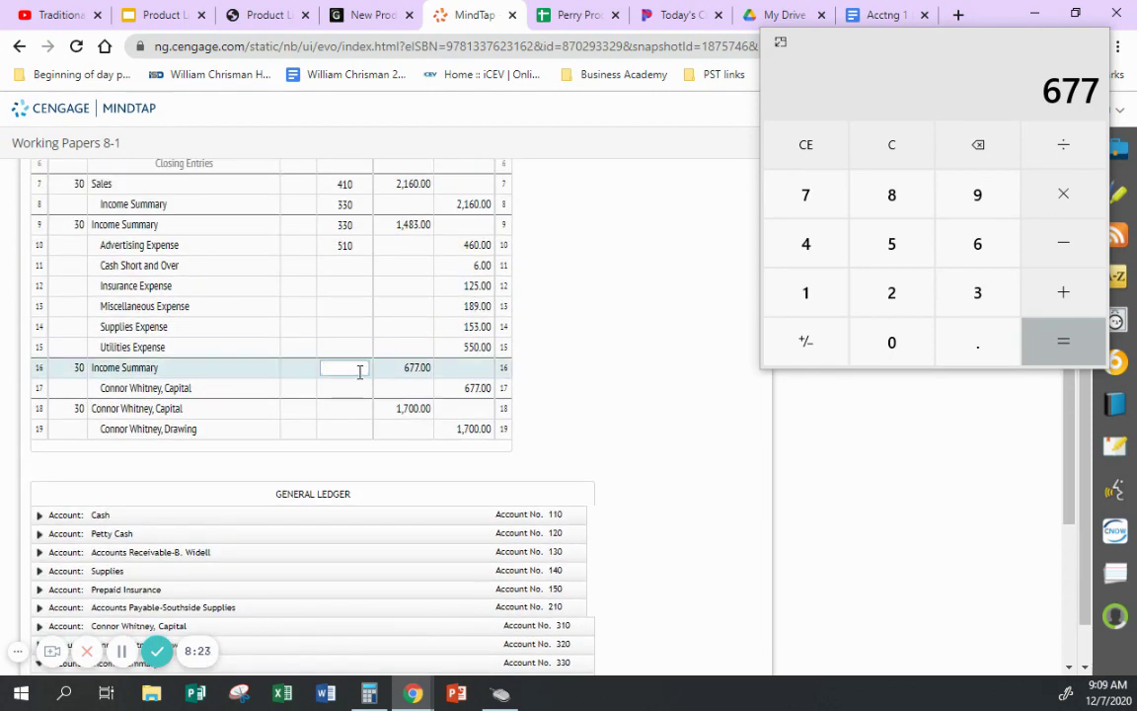
{"action": "type", "text": "300"}
{"action": "key", "text": "BackSpace"}
{"action": "key", "text": "BackSpace"}
{"action": "type", "text": "30"}
{"action": "left_click", "coordinate": [515, 393]}
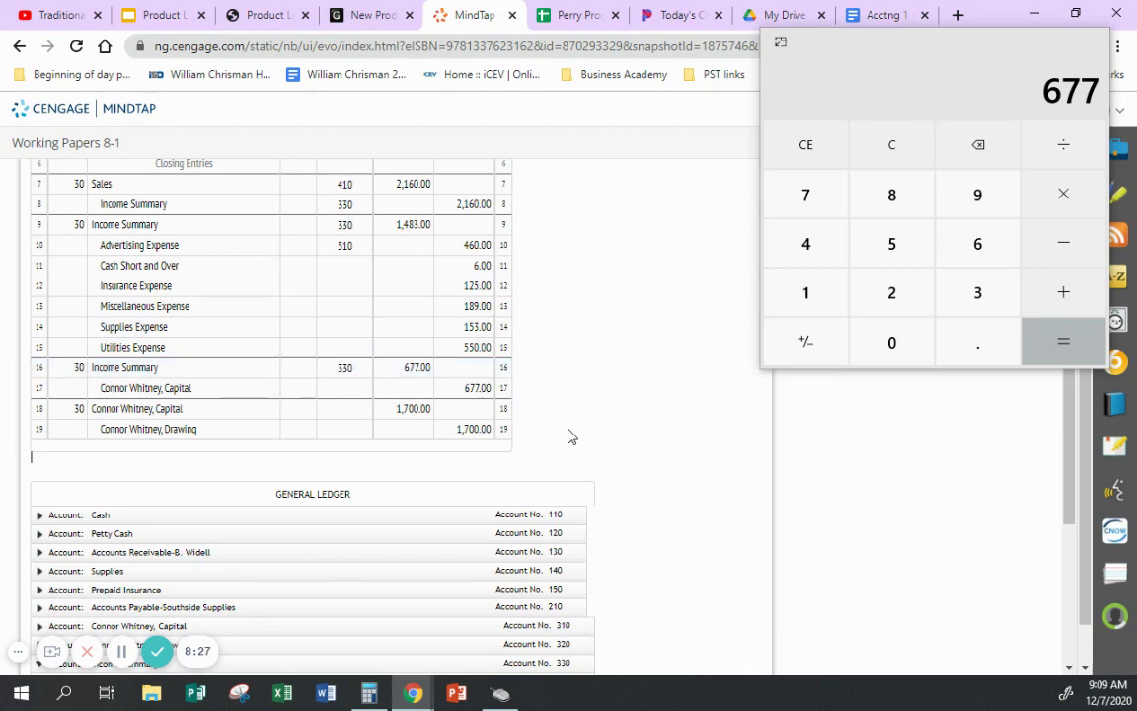
{"action": "scroll", "coordinate": [77, 558], "scroll_direction": "down", "scroll_amount": 1}
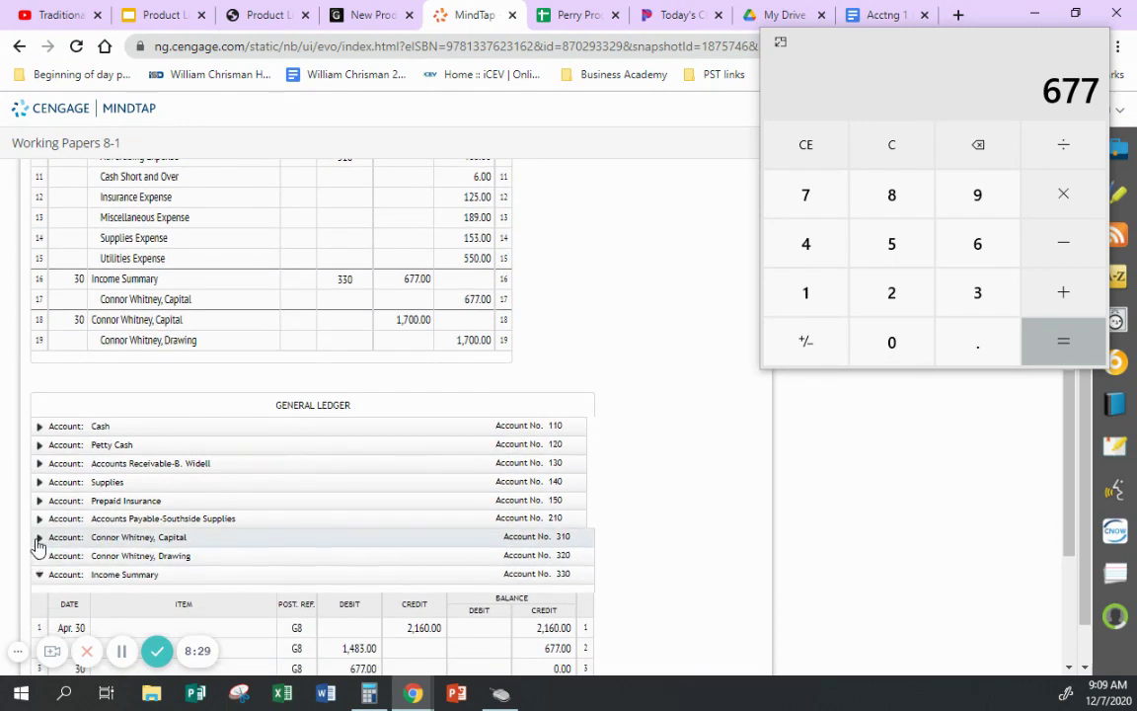
- Post Capital row 2: date 30, G8, 677 credit, balance 8,120 computed as 7443+677
{"action": "left_click", "coordinate": [37, 540]}
{"action": "scroll", "coordinate": [69, 553], "scroll_direction": "down", "scroll_amount": 1}
{"action": "left_click", "coordinate": [73, 522]}
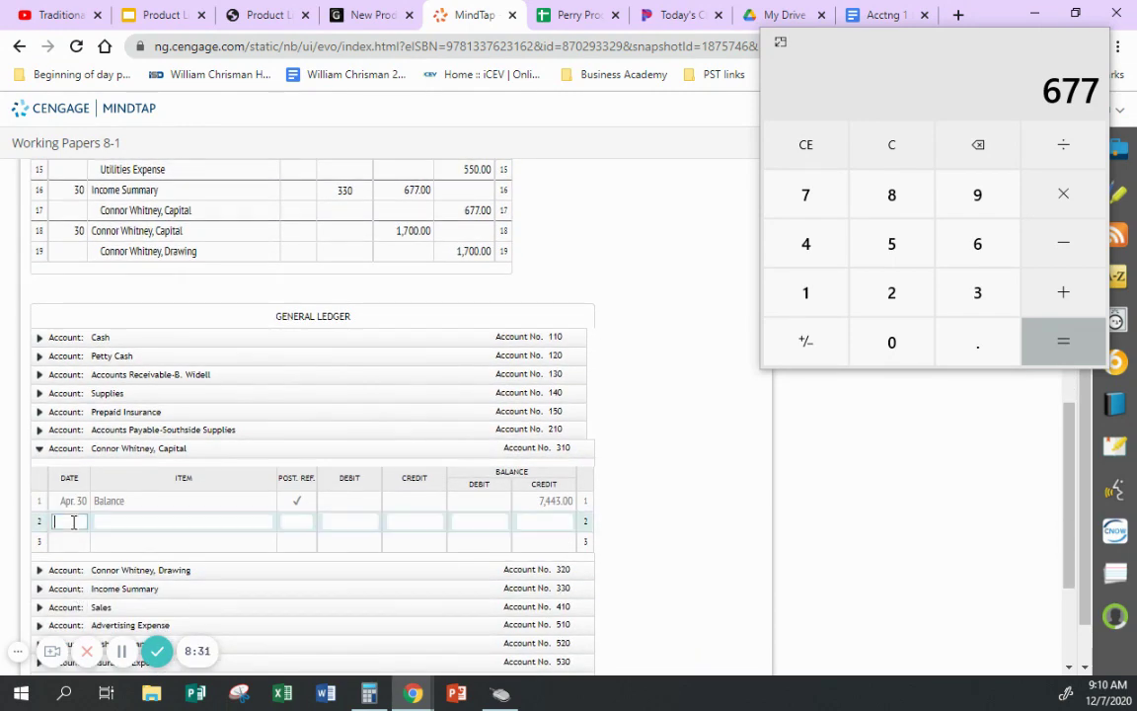
{"action": "type", "text": "30"}
{"action": "key", "text": "Tab"}
{"action": "type", "text": "G8"}
{"action": "key", "text": "Tab"}
{"action": "key", "text": "Tab"}
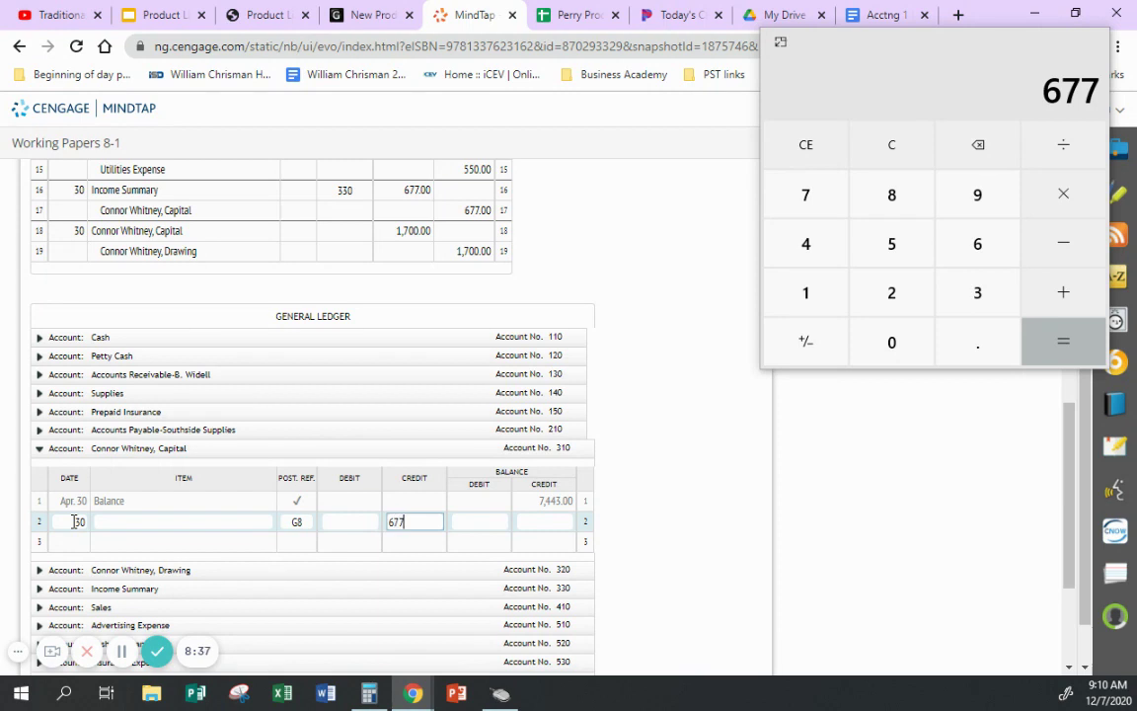
{"action": "left_click", "coordinate": [880, 161]}
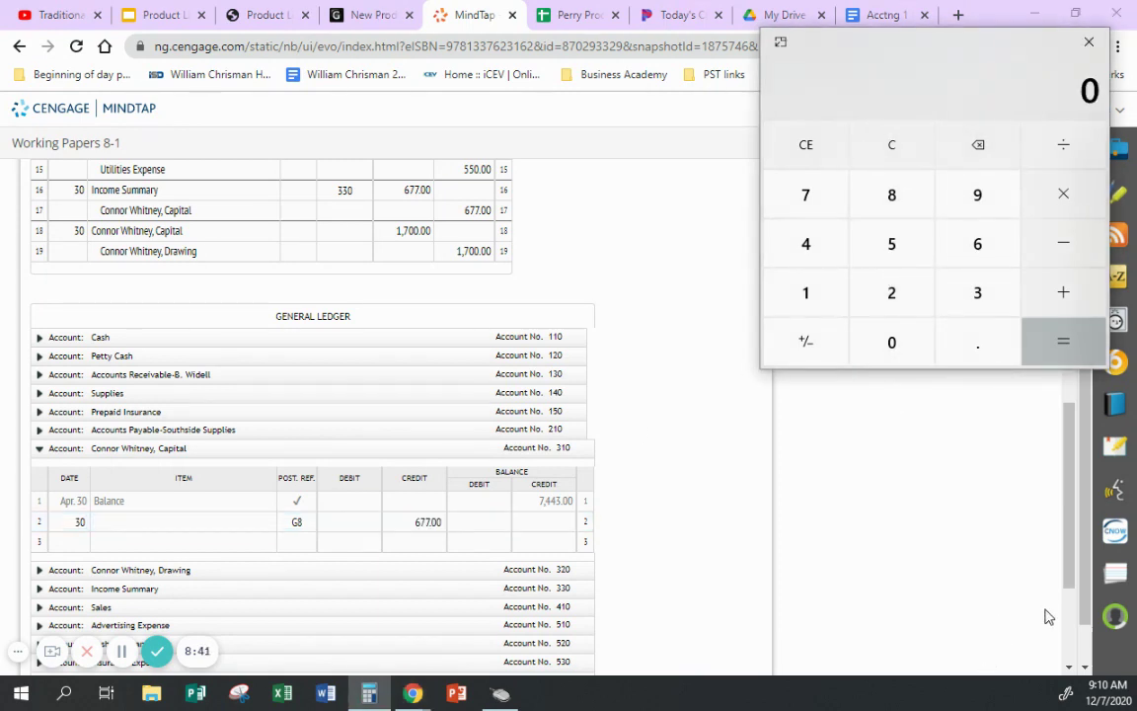
{"action": "type", "text": "7443"}
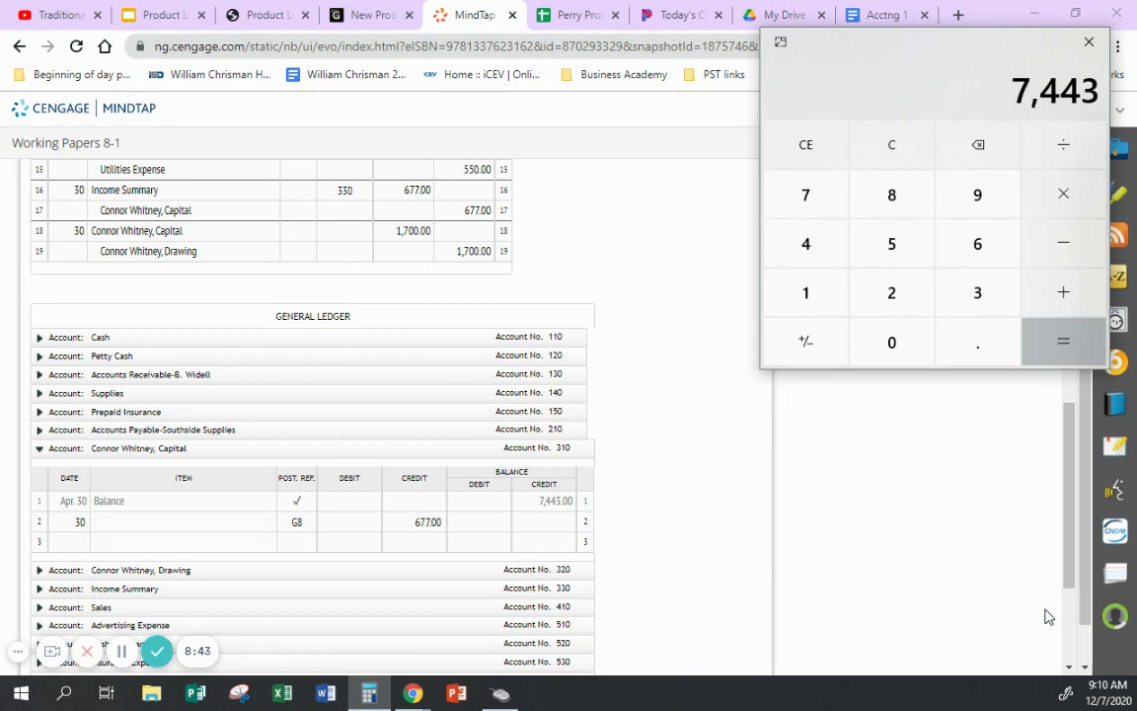
{"action": "type", "text": "+677"}
{"action": "key", "text": "Return"}
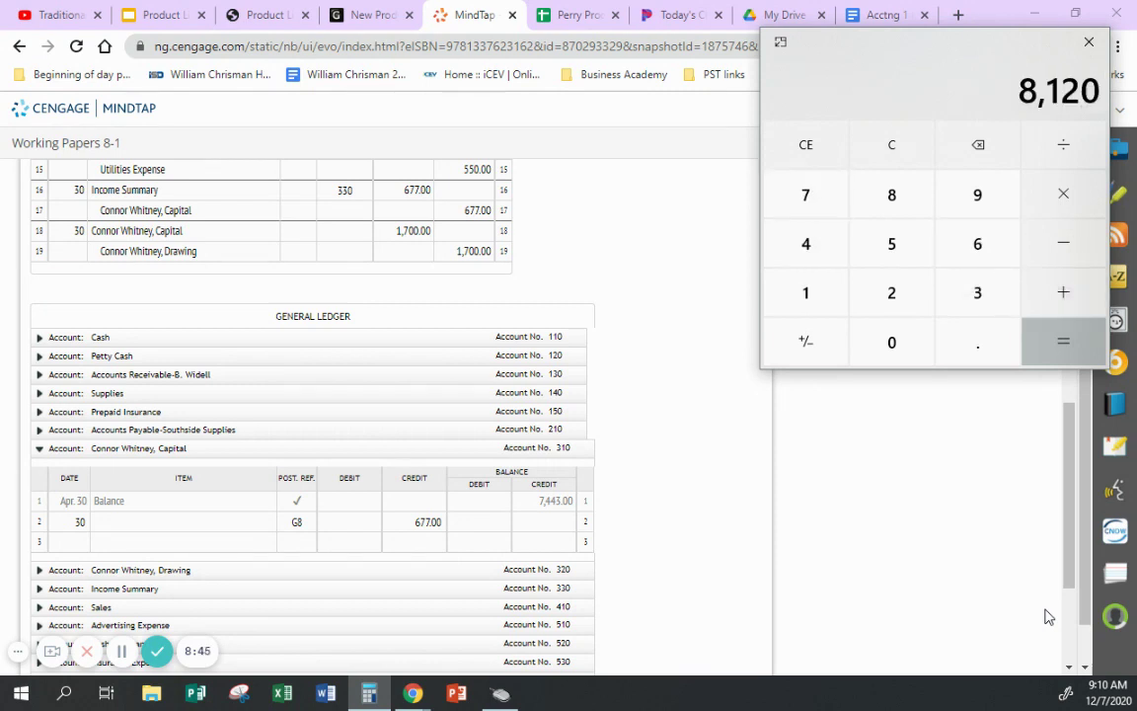
{"action": "left_click", "coordinate": [561, 525]}
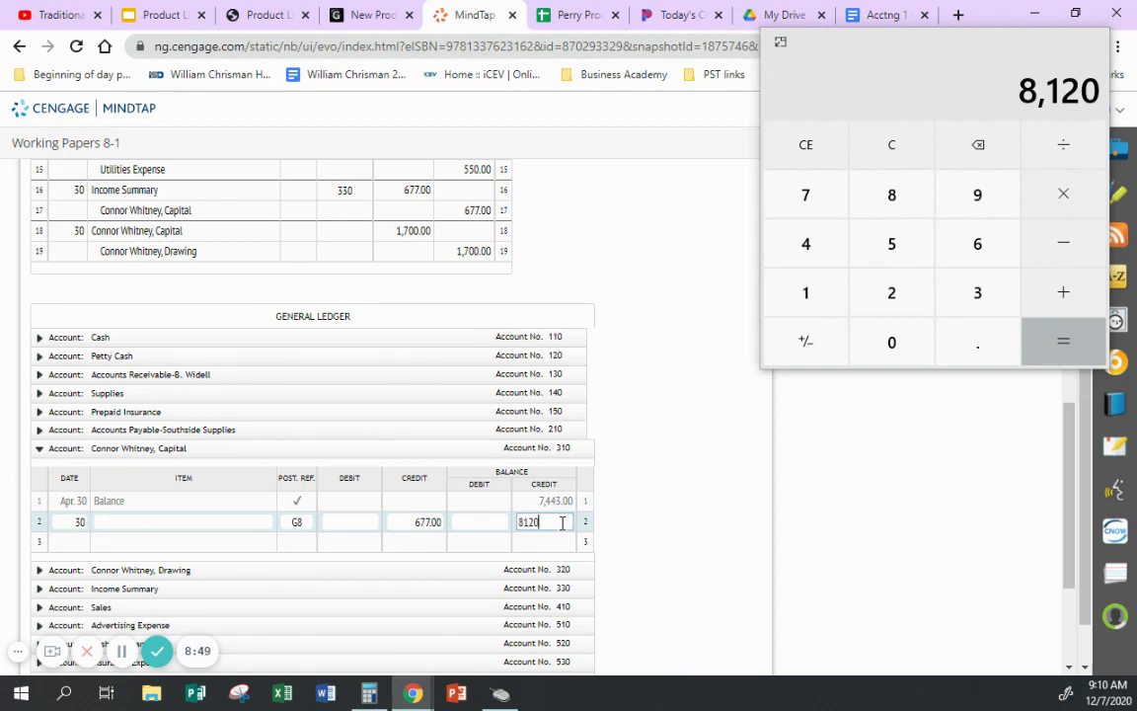
- Enter 310 as the posting reference on journal row 17
{"action": "scroll", "coordinate": [612, 508], "scroll_direction": "up", "scroll_amount": 2}
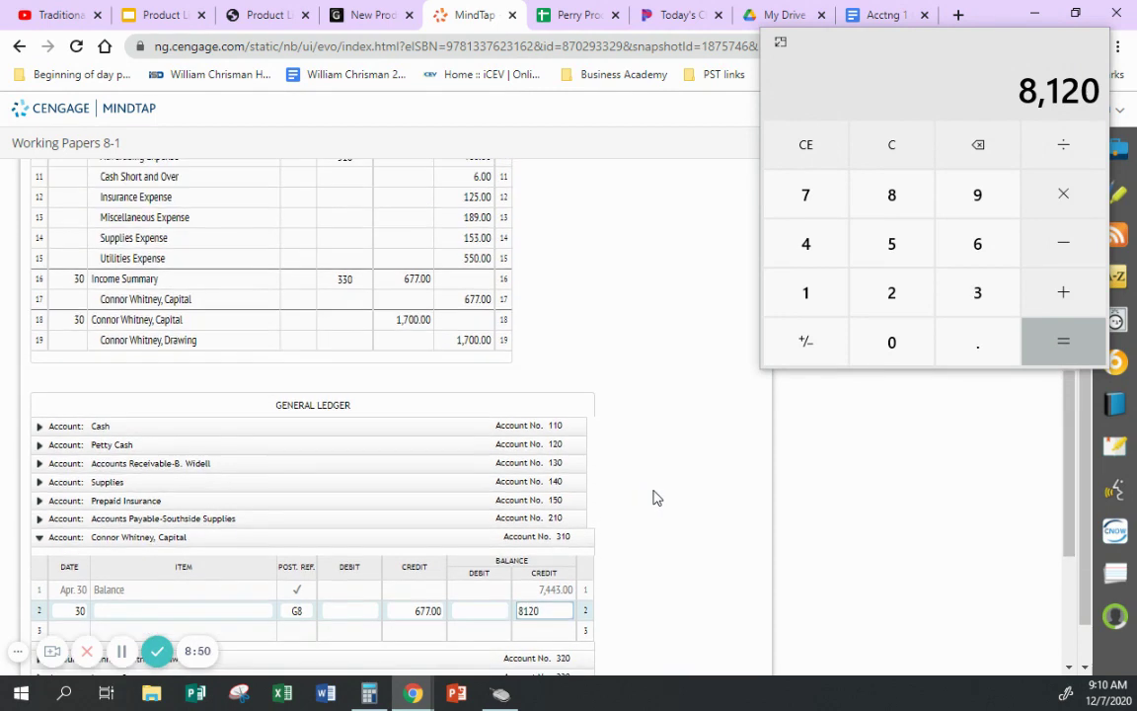
{"action": "left_click", "coordinate": [349, 299]}
{"action": "type", "text": "310"}
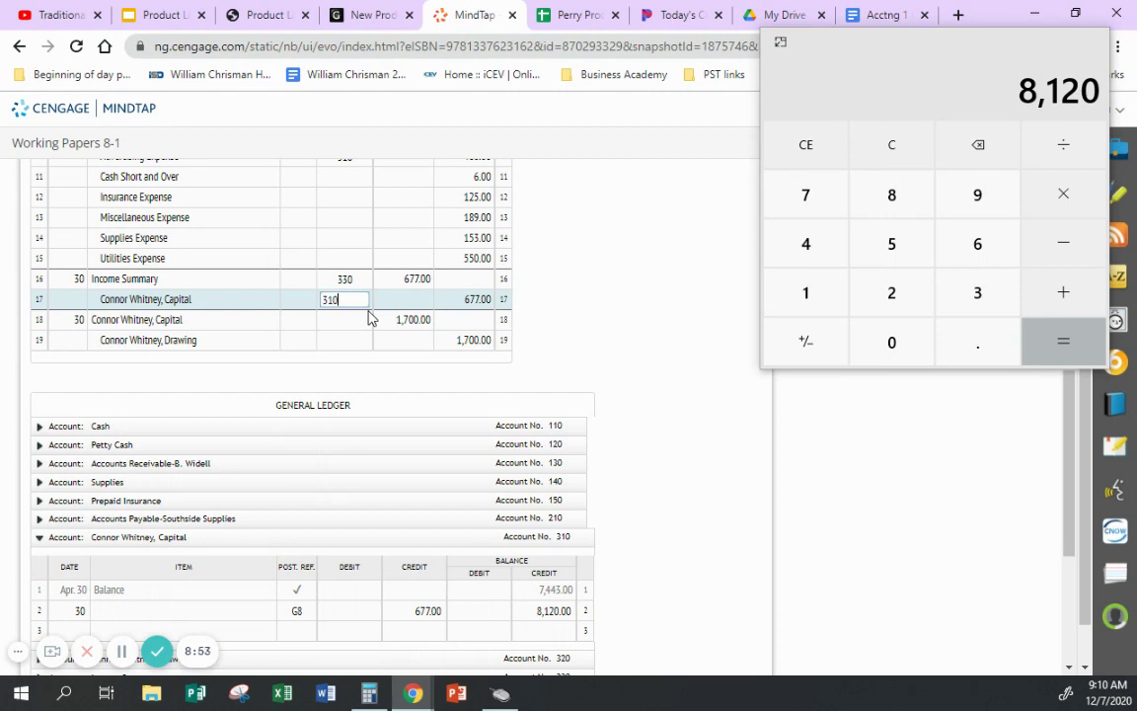
{"action": "left_click", "coordinate": [668, 348]}
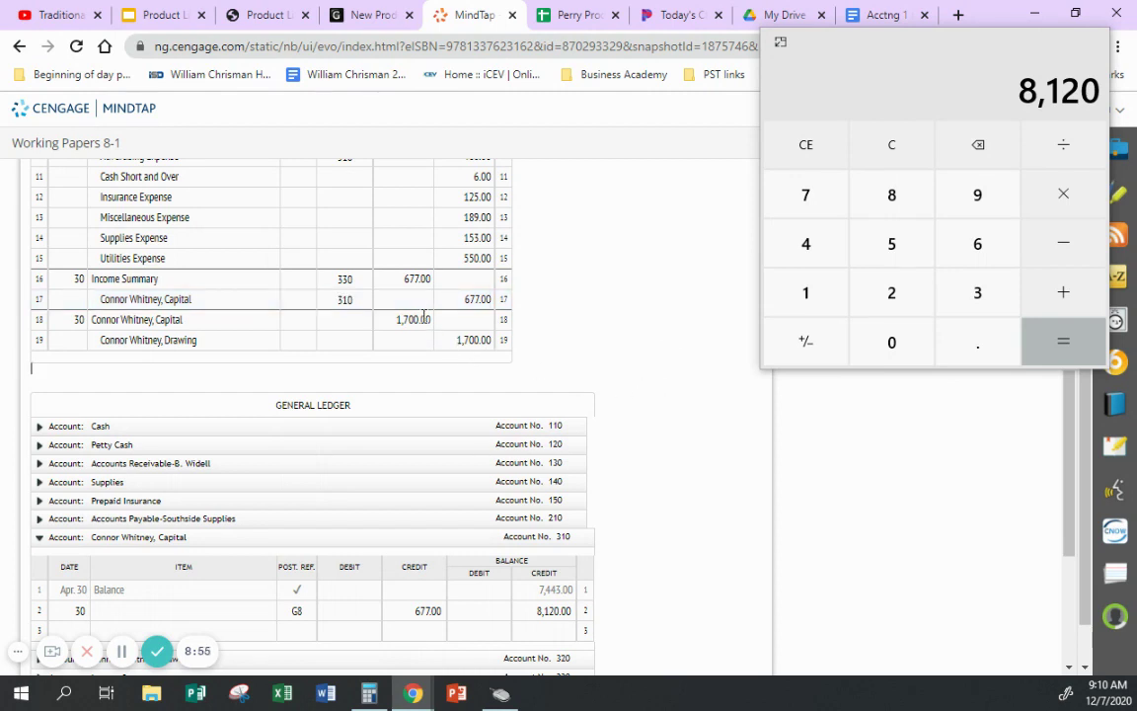
{"action": "scroll", "coordinate": [554, 294], "scroll_direction": "down", "scroll_amount": 2}
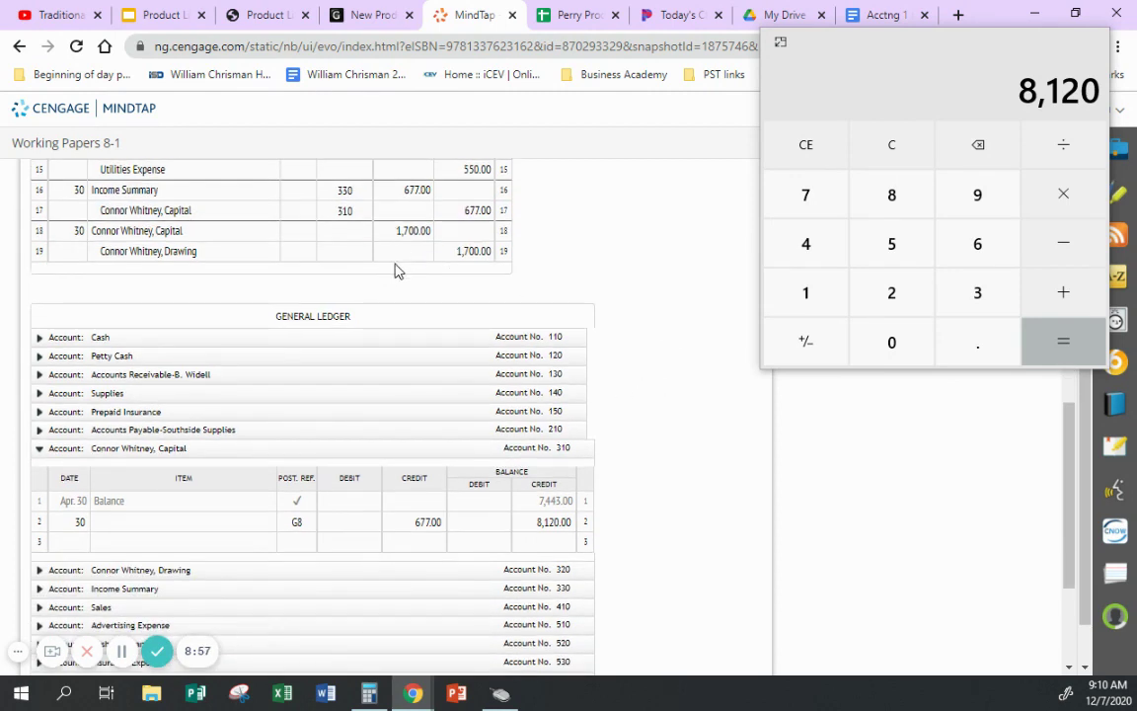
- Enter Capital ledger row 3 with date 30, G8 and a 1,700.00 debit
{"action": "scroll", "coordinate": [388, 284], "scroll_direction": "down", "scroll_amount": 2}
{"action": "left_click", "coordinate": [78, 451]}
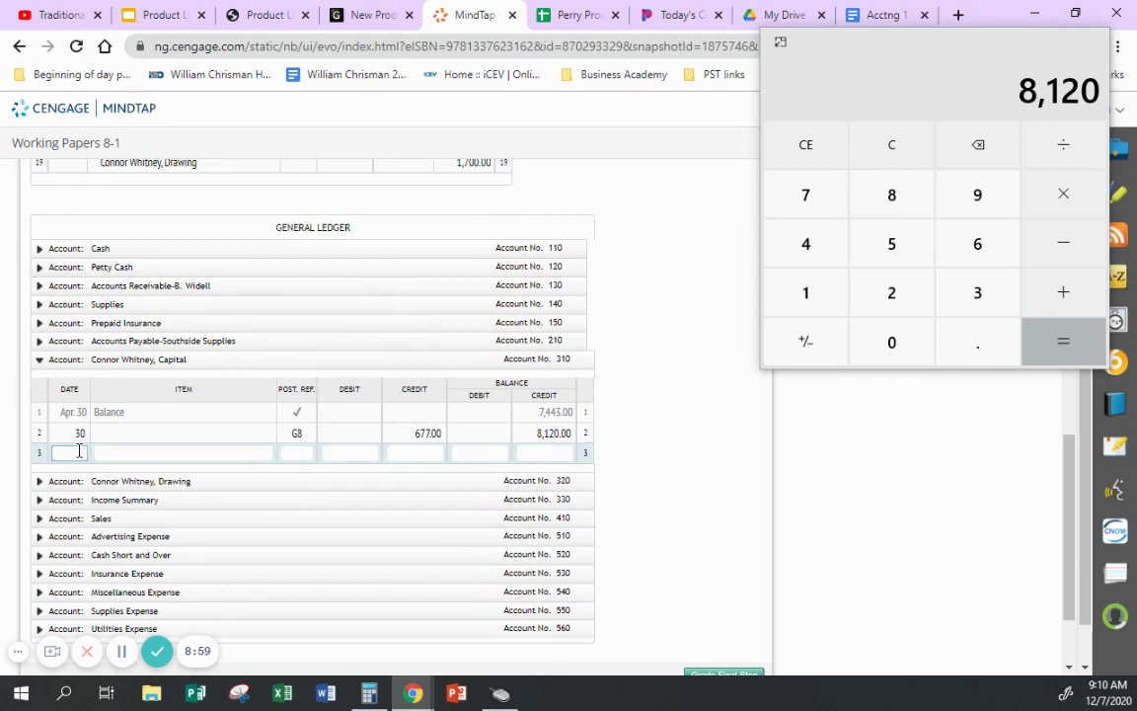
{"action": "type", "text": "30"}
{"action": "key", "text": "Tab"}
{"action": "key", "text": "Tab"}
{"action": "type", "text": "G8"}
{"action": "key", "text": "Tab"}
{"action": "type", "text": "1,700"}
{"action": "key", "text": "Tab"}
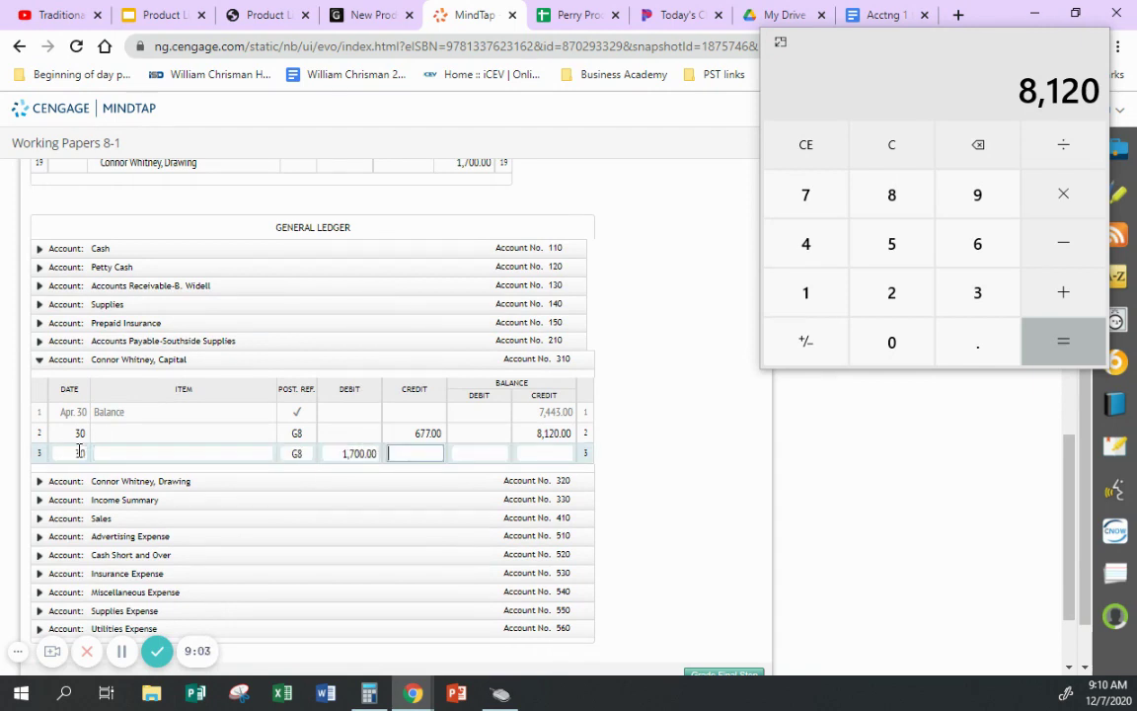
- Compute 8,120 minus 1,700 in the calculator and enter the 6,420.00 credit balance
{"action": "left_click", "coordinate": [1065, 245]}
{"action": "type", "text": "1,70"}
{"action": "type", "text": "0"}
{"action": "key", "text": "Return"}
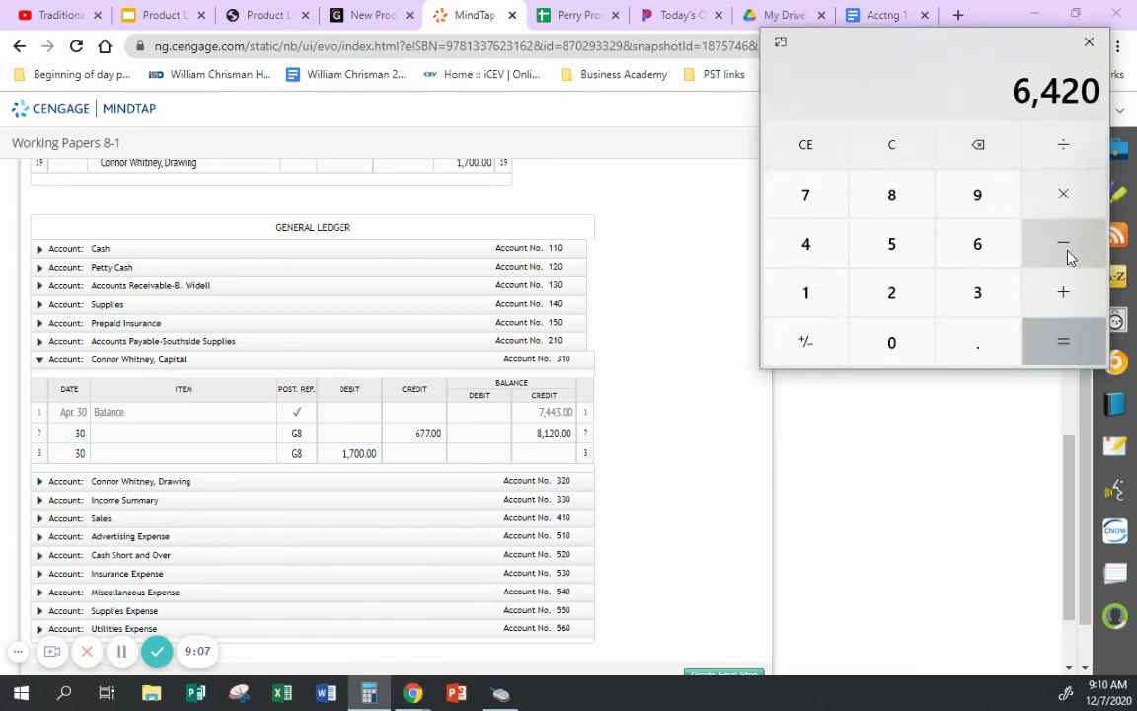
{"action": "left_click", "coordinate": [562, 451]}
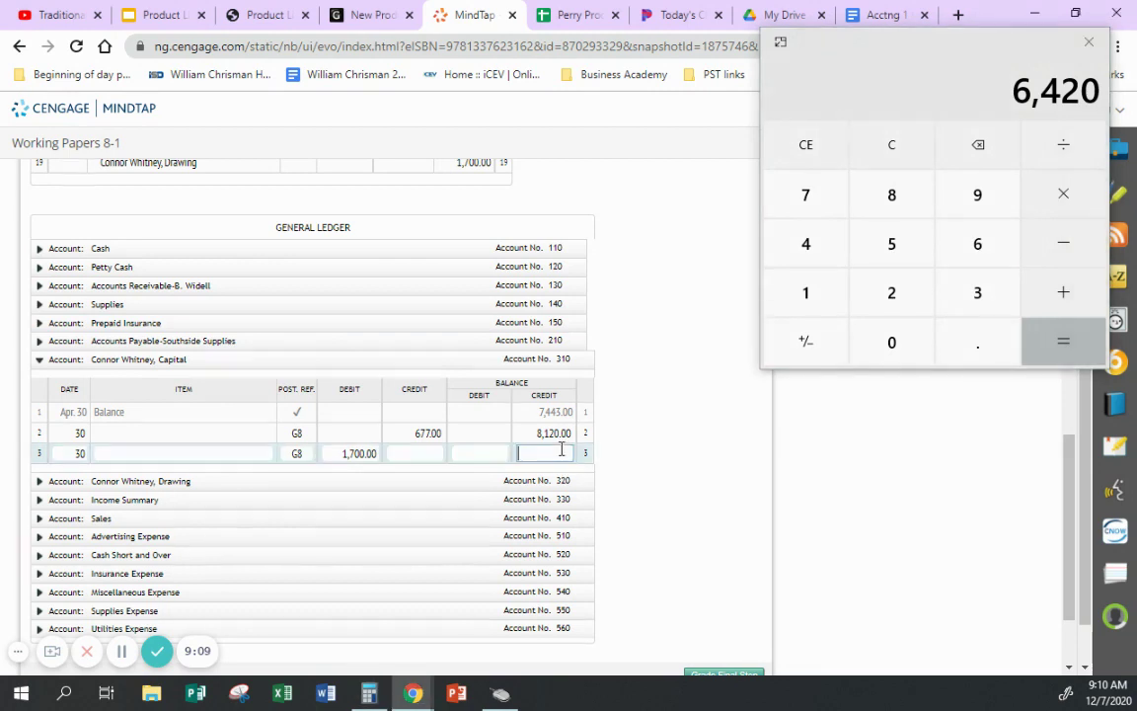
{"action": "scroll", "coordinate": [667, 494], "scroll_direction": "up", "scroll_amount": 1}
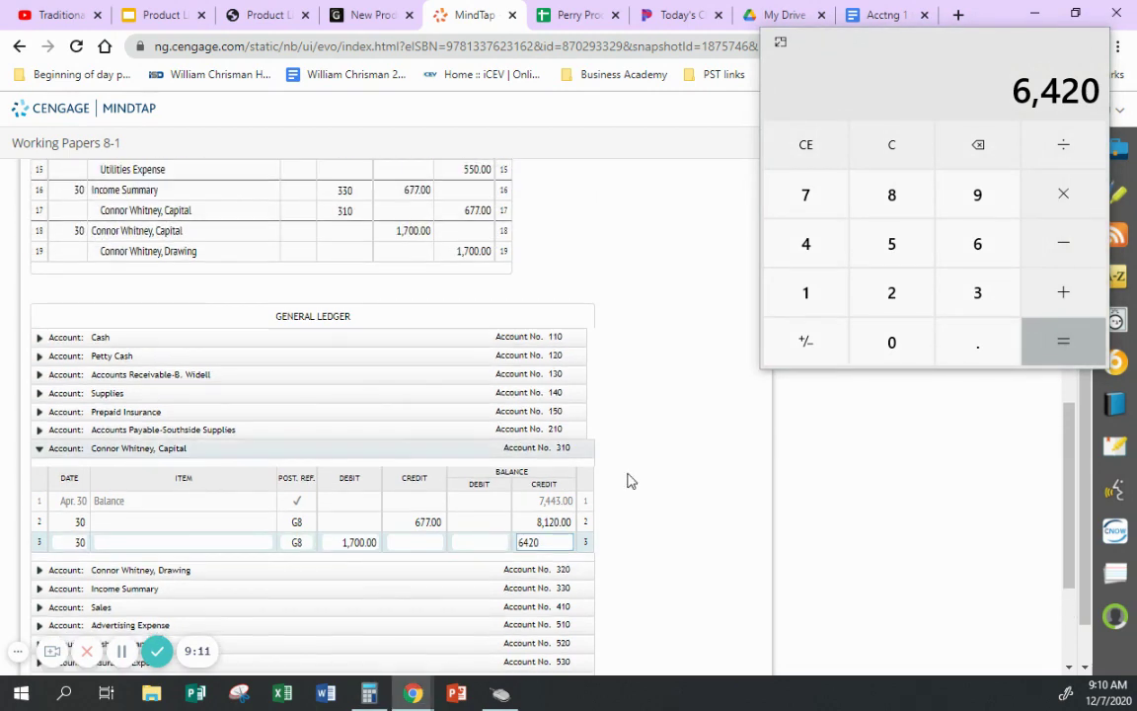
{"action": "left_click", "coordinate": [740, 514]}
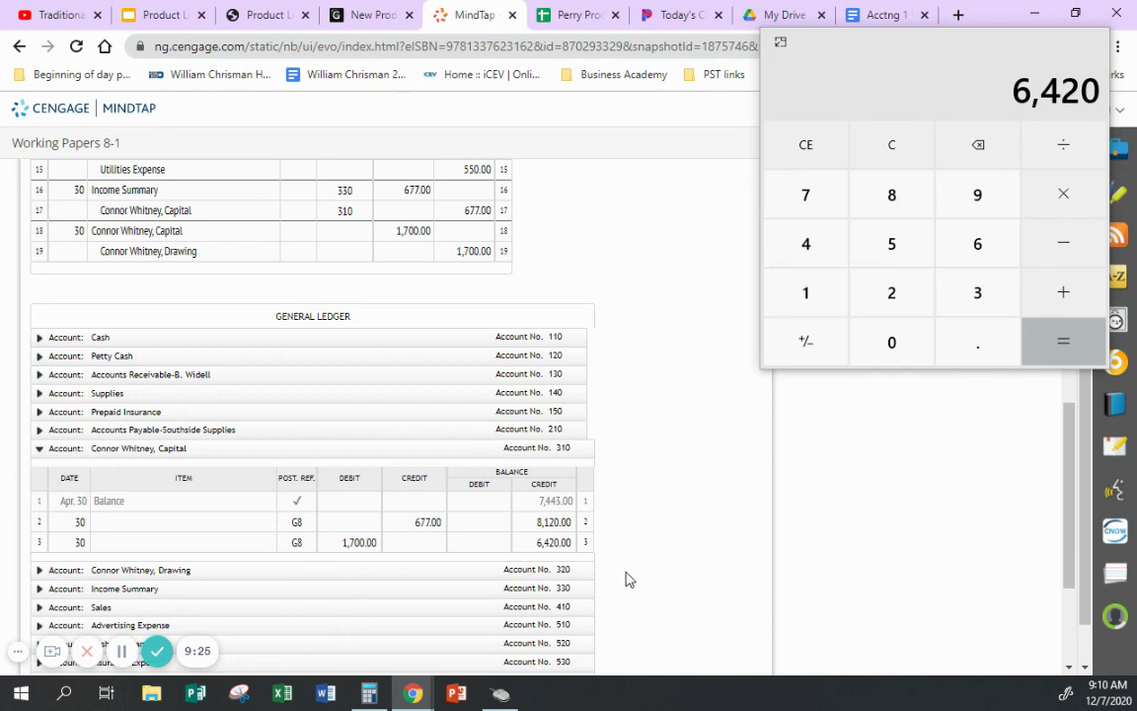
- Enter a 1,700.00 G8 credit dated 30 in the Drawing ledger, zeroing its balance
{"action": "left_click", "coordinate": [40, 571]}
{"action": "left_click", "coordinate": [79, 362]}
{"action": "type", "text": "30"}
{"action": "key", "text": "Tab"}
{"action": "key", "text": "Tab"}
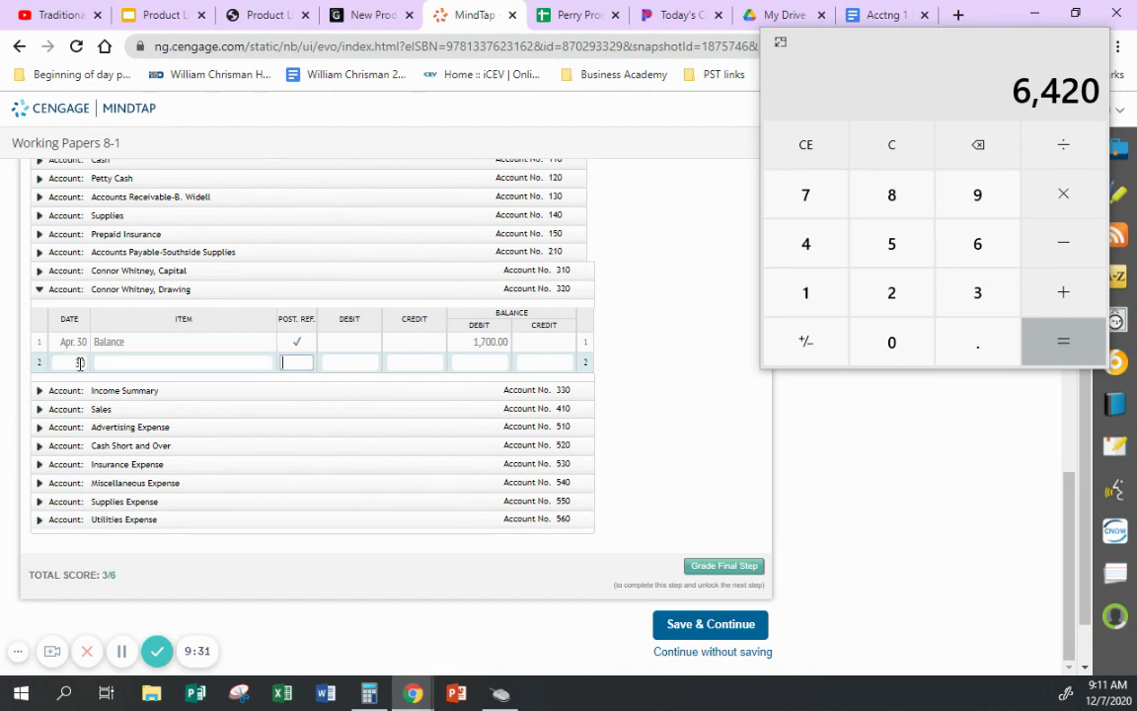
{"action": "key", "text": "Tab"}
{"action": "key", "text": "Tab"}
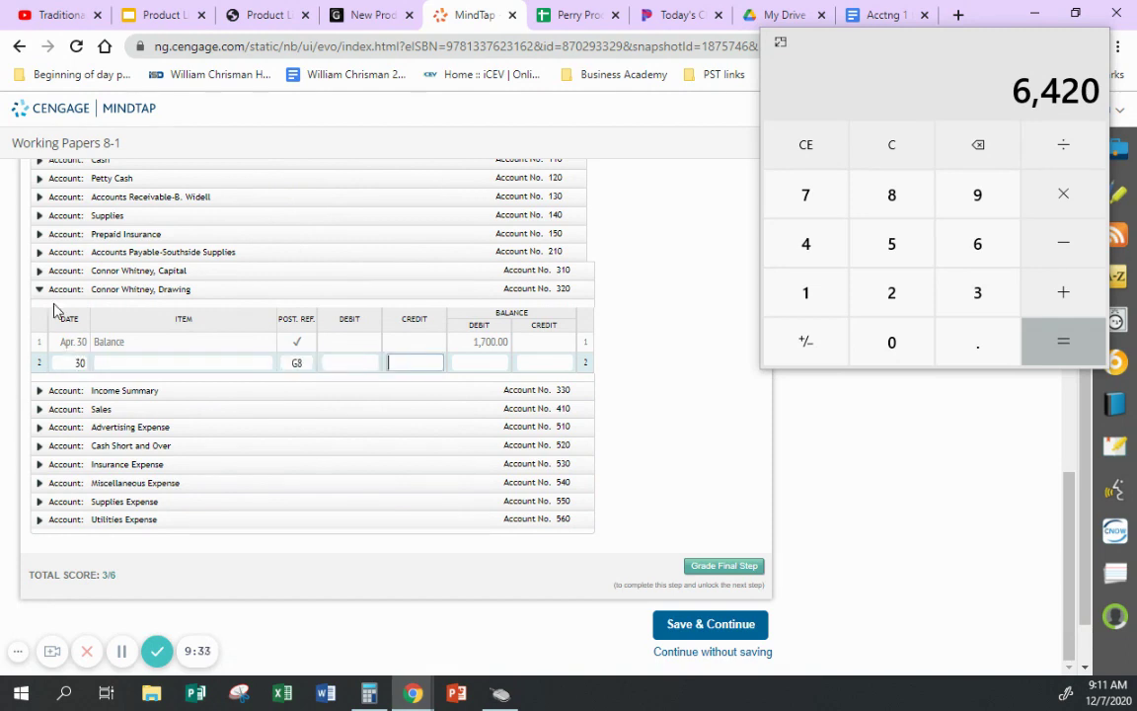
{"action": "key", "text": "Tab"}
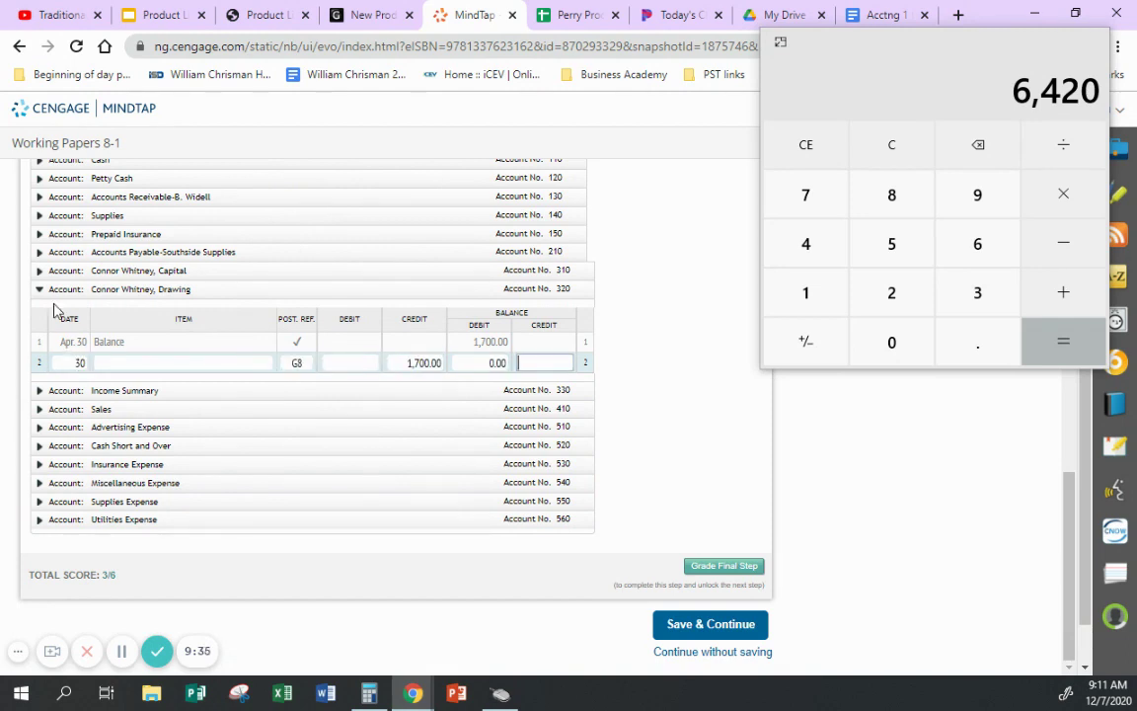
{"action": "left_click", "coordinate": [665, 346]}
- Enter posting references 310 and 320 in journal rows 18 and 19
{"action": "scroll", "coordinate": [664, 347], "scroll_direction": "up", "scroll_amount": 4}
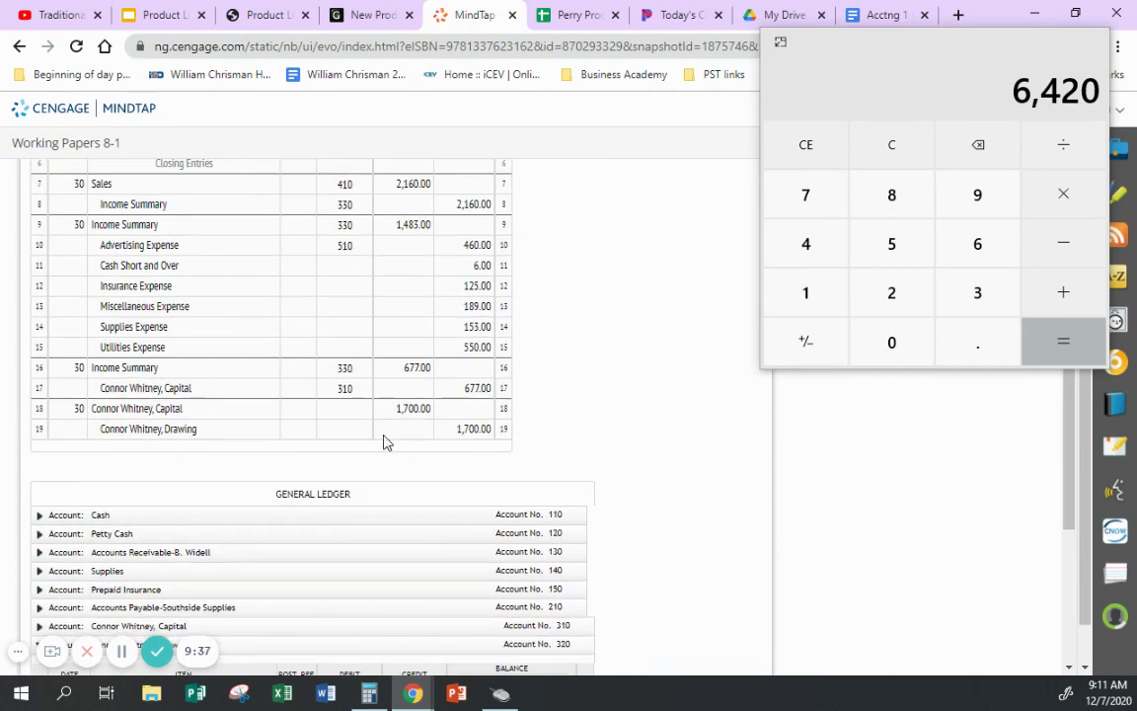
{"action": "left_click", "coordinate": [364, 412]}
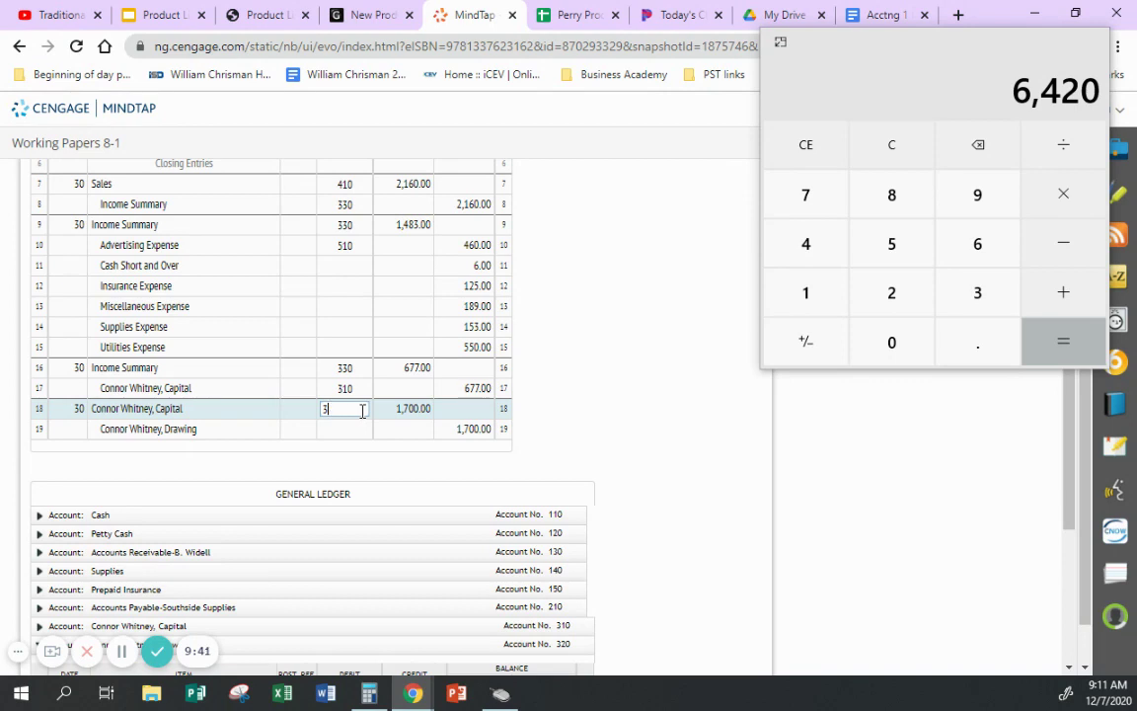
{"action": "left_click", "coordinate": [350, 432]}
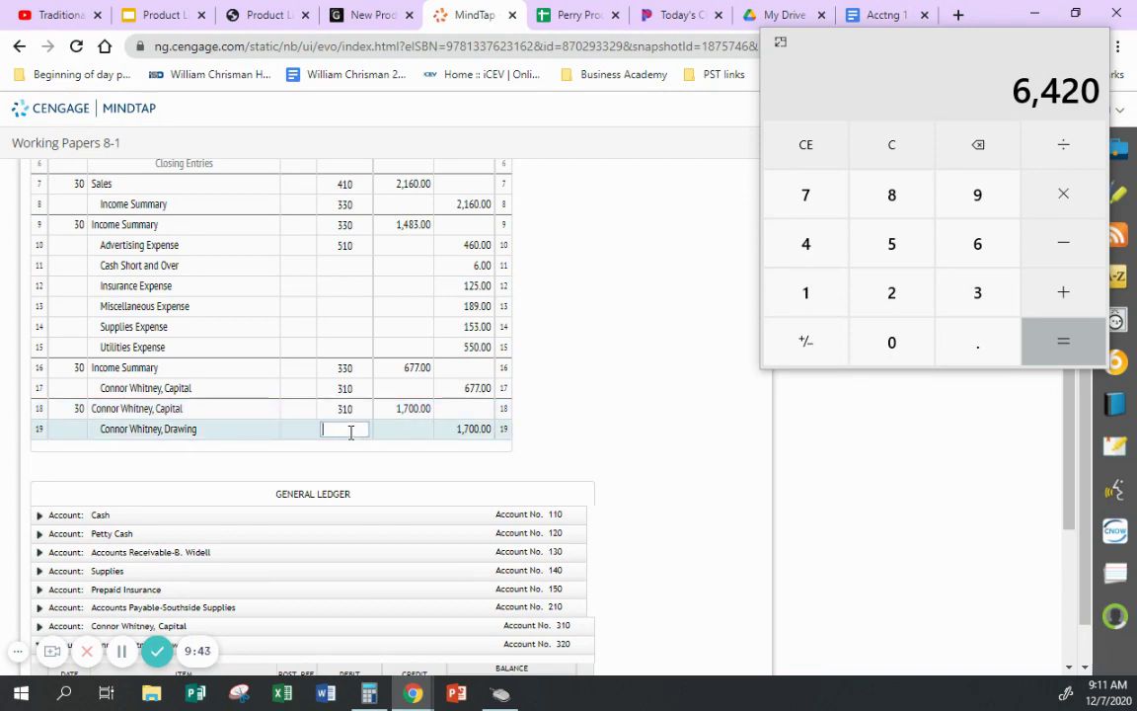
{"action": "type", "text": "320"}
{"action": "left_click", "coordinate": [543, 394]}
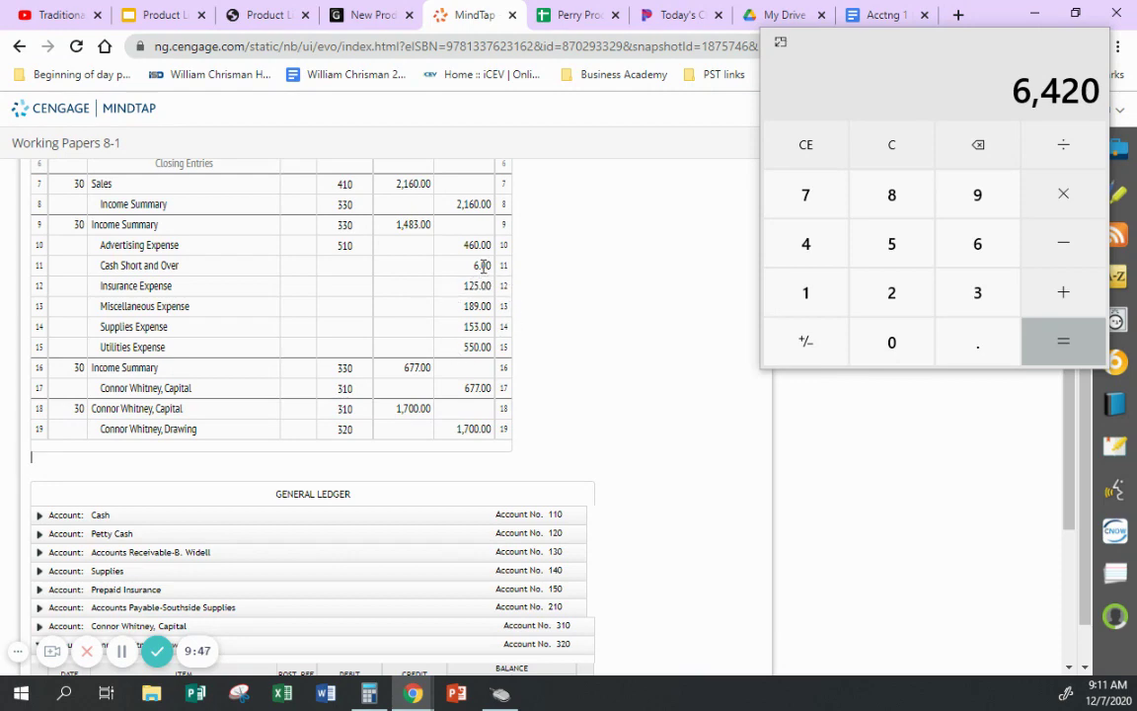
{"action": "scroll", "coordinate": [716, 385], "scroll_direction": "down", "scroll_amount": 2}
{"action": "scroll", "coordinate": [716, 385], "scroll_direction": "down", "scroll_amount": 5}
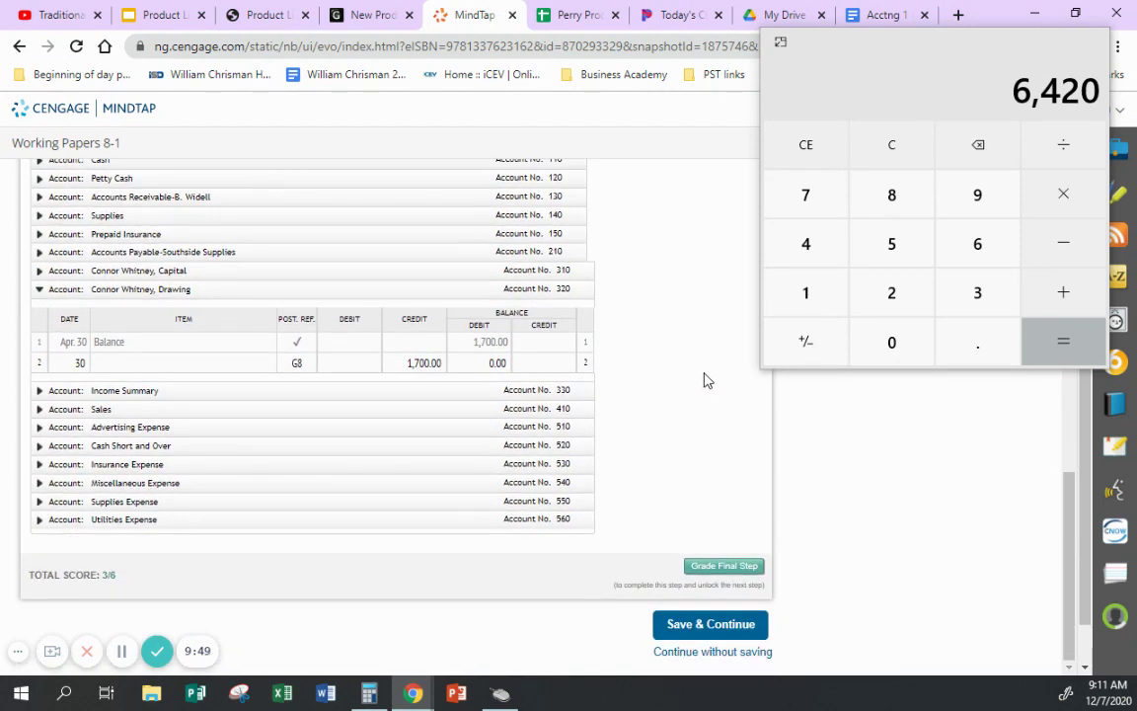